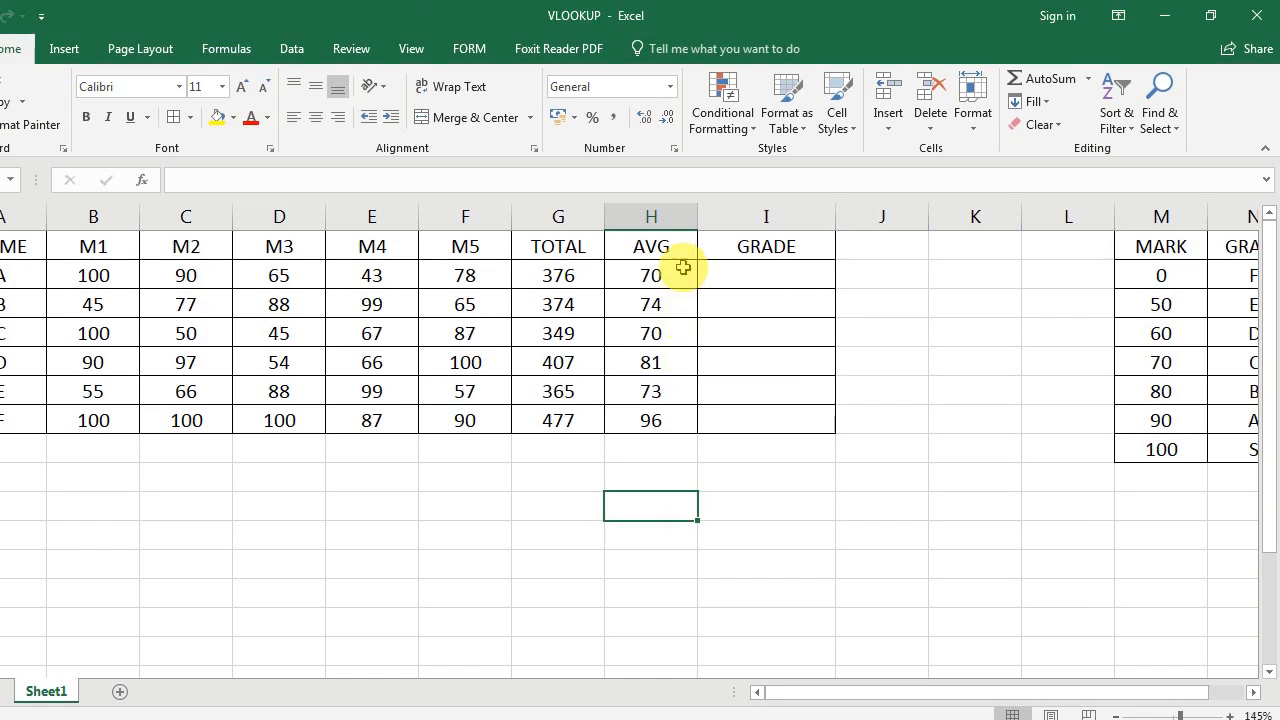
Step: Examine the student table's columns from NAME through M1–M5, TOTAL and AVG to the empty GRADE column
left_click(685, 222)
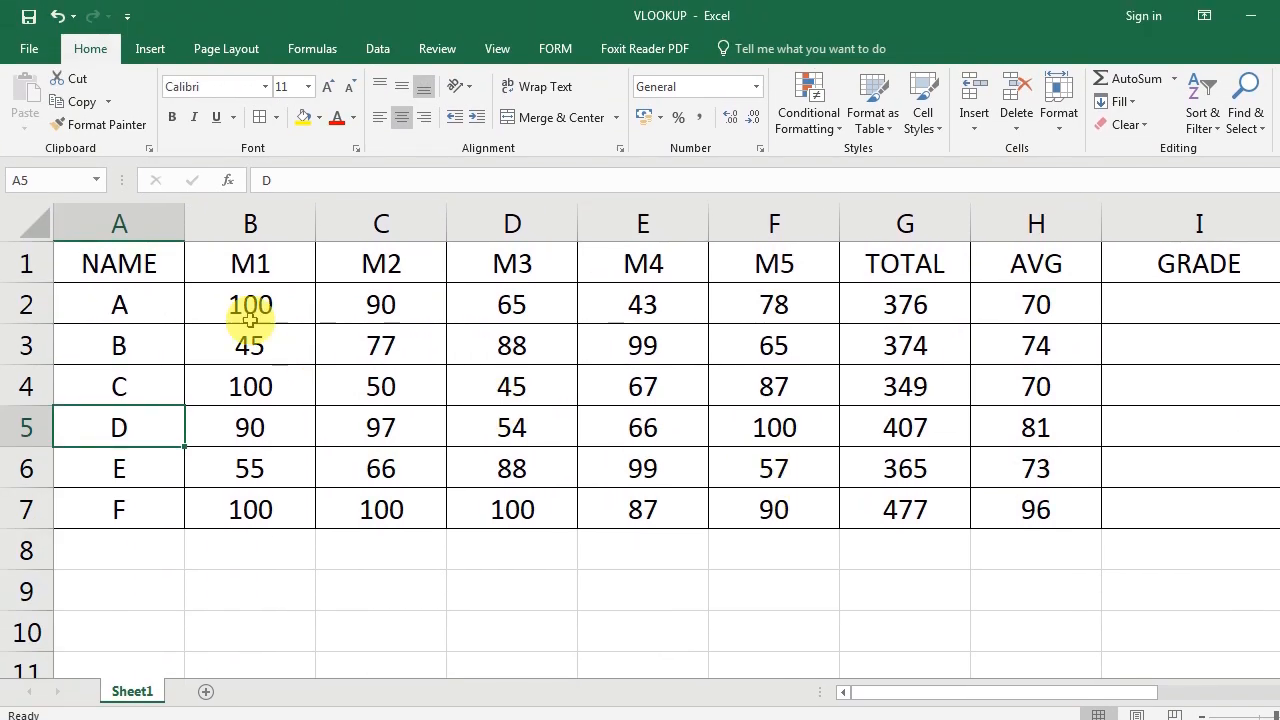
left_click(137, 253)
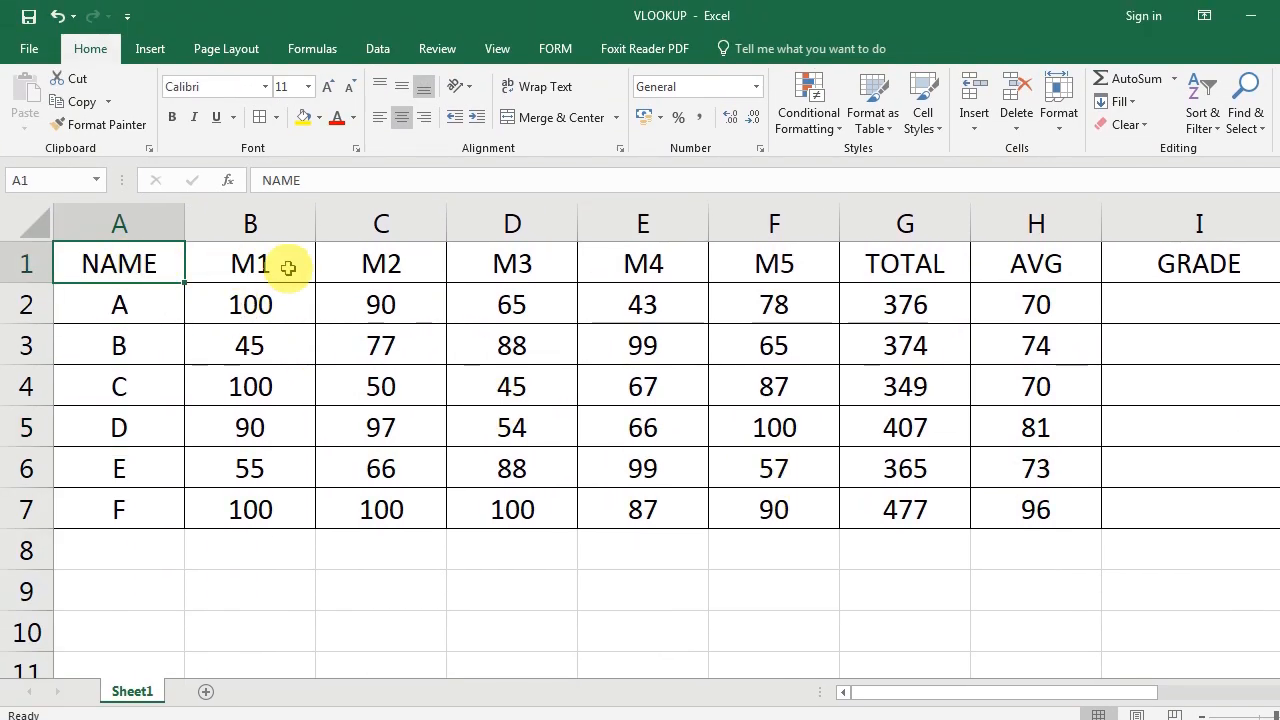
left_click(286, 266)
left_click(410, 267)
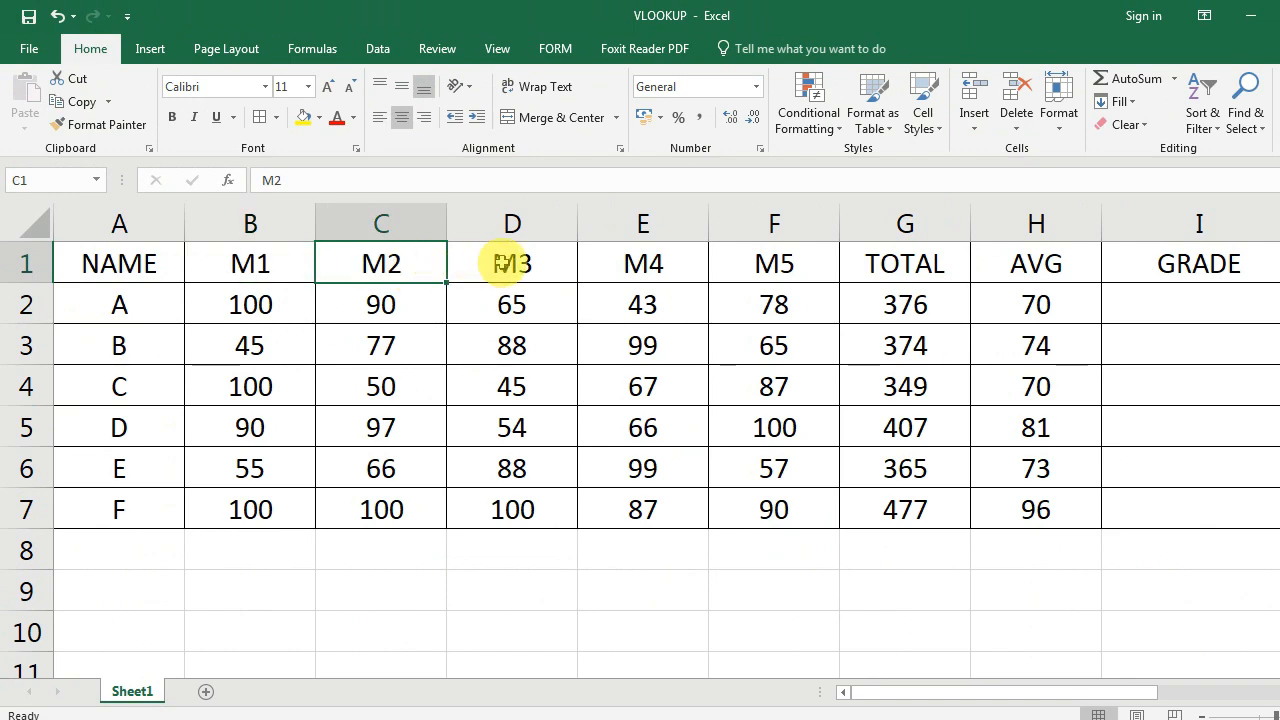
left_click(506, 266)
left_click(640, 266)
left_click(700, 264)
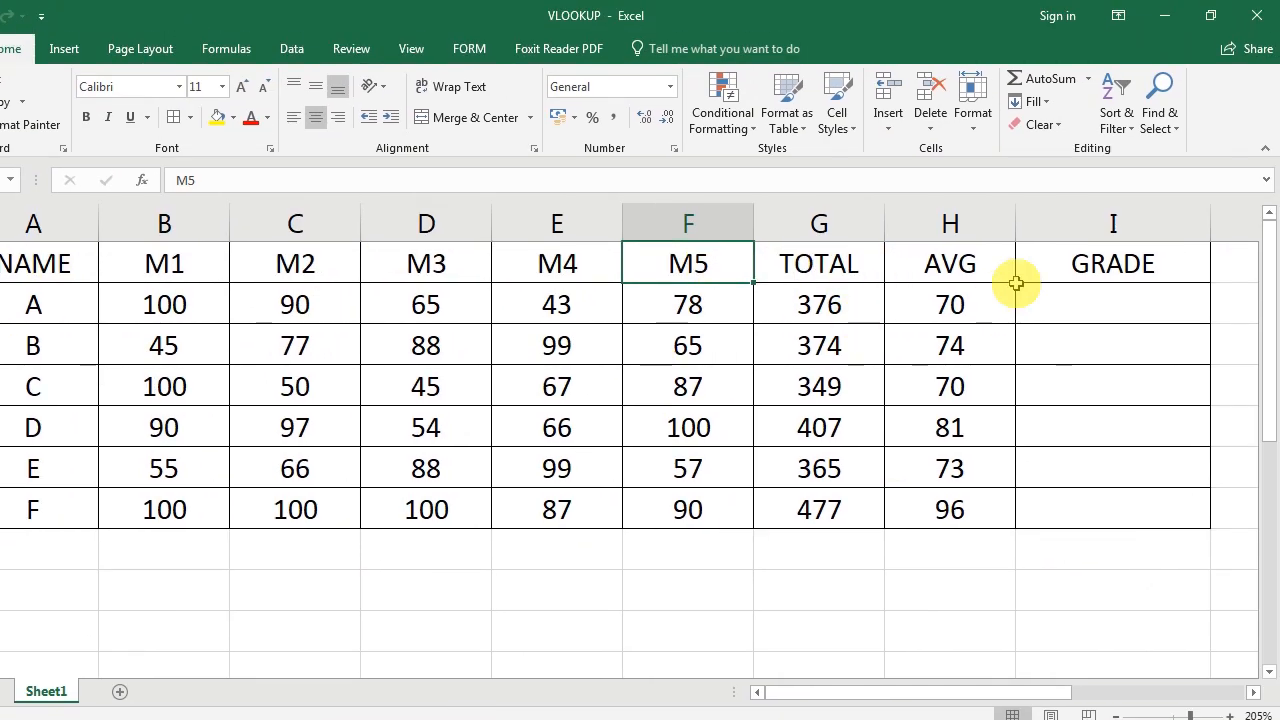
left_click(1029, 263)
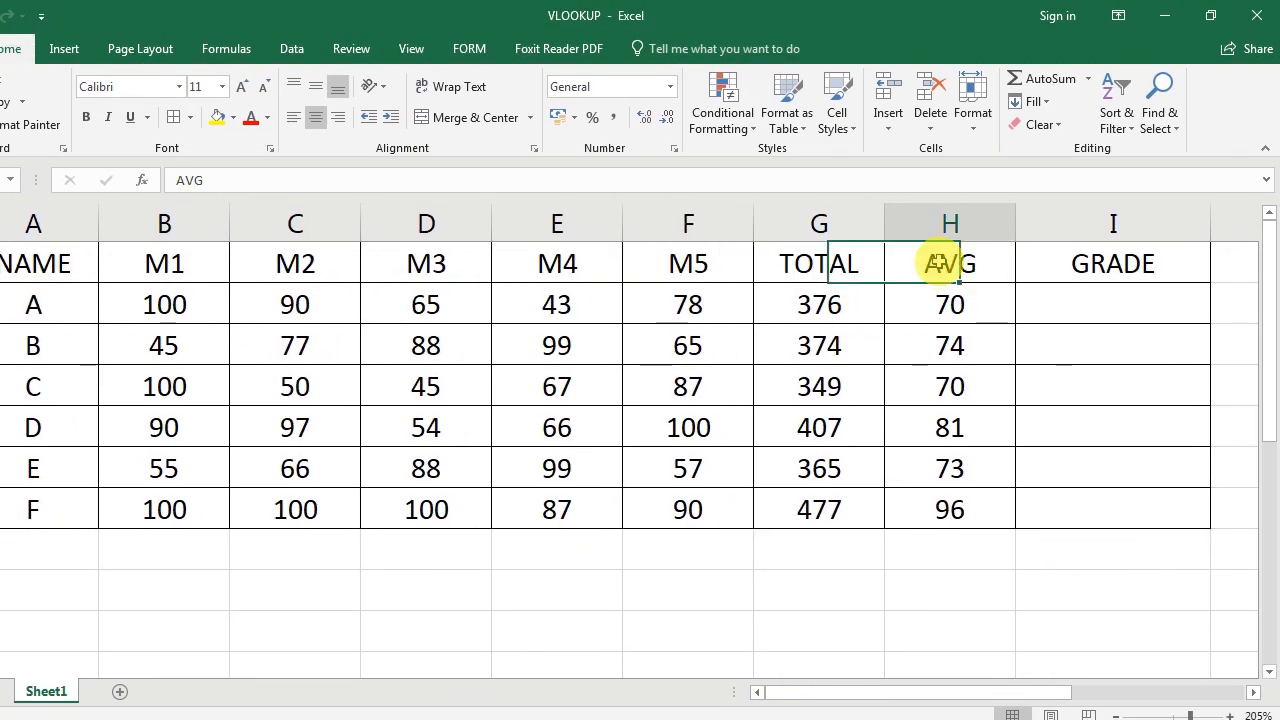
left_click(1190, 255)
key("Right")
key("Right")
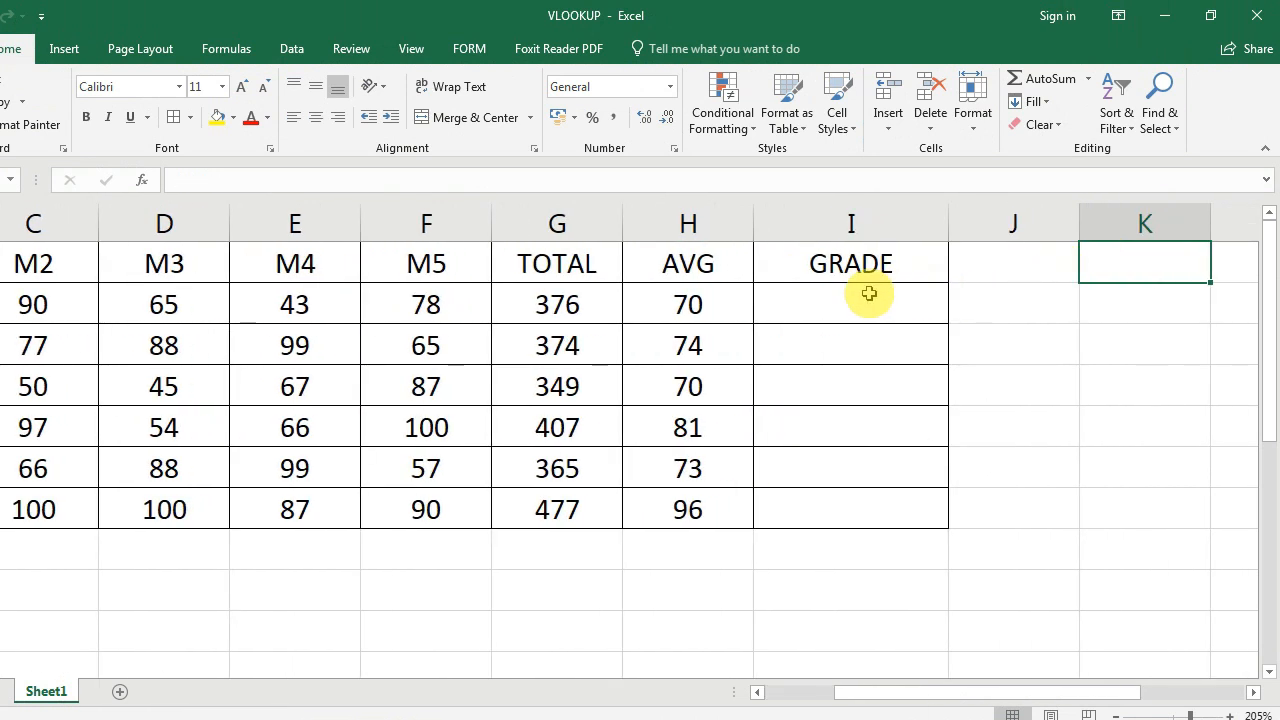
left_click(869, 295)
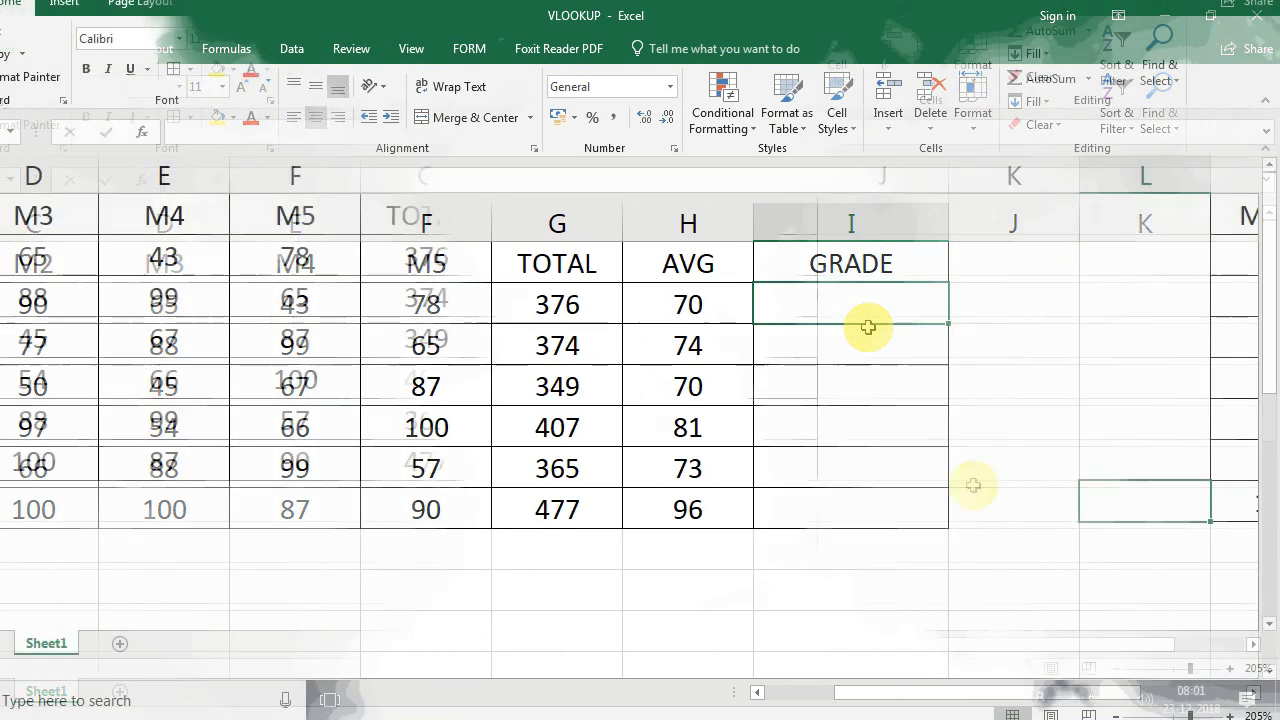
Step: Examine the MARK and GRADE lookup table in columns M and N, matching each mark threshold with its grade
key("Right")
key("Right")
key("Right")
key("Right")
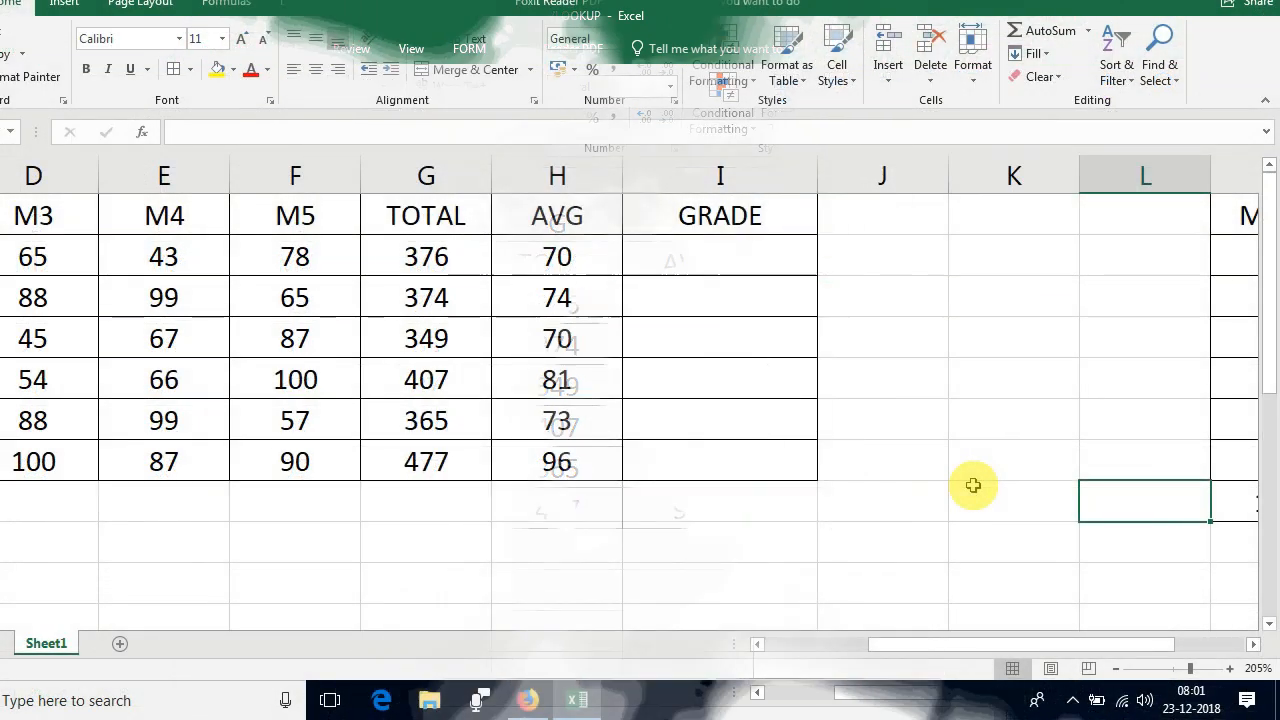
key("Left")
key("Left")
key("Left")
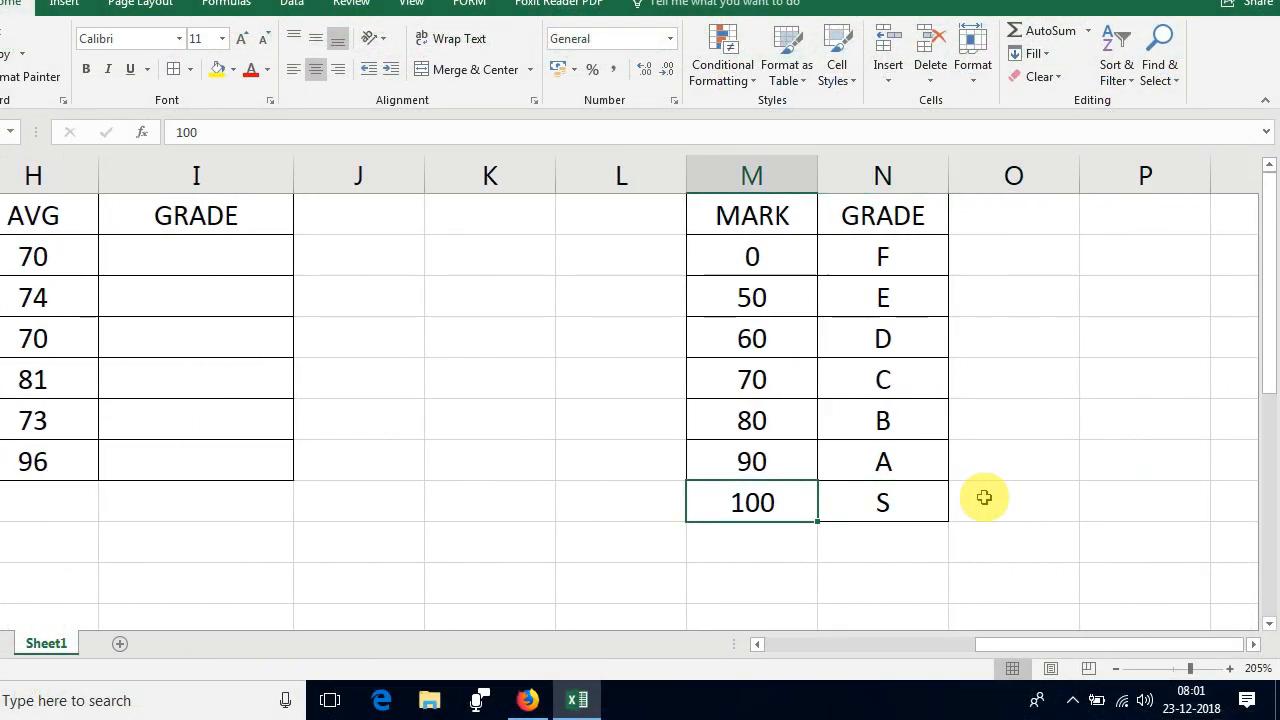
left_click(911, 498)
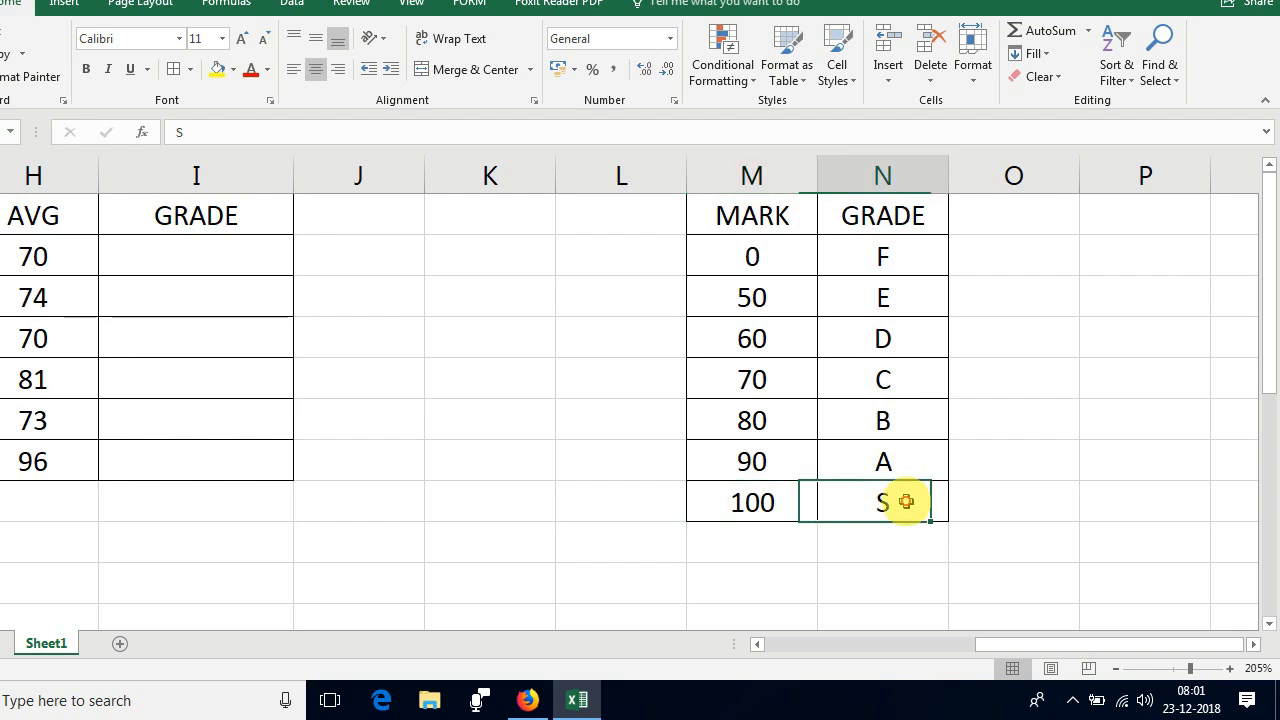
left_click(747, 505)
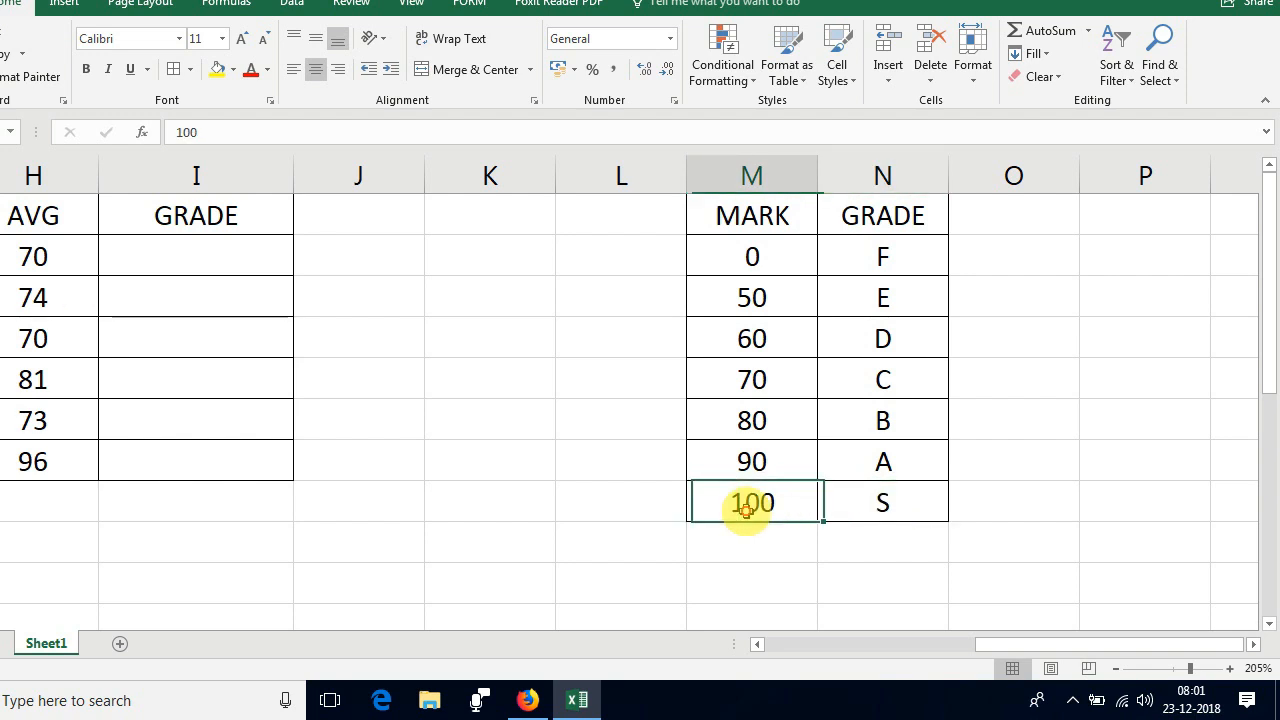
left_click(905, 505)
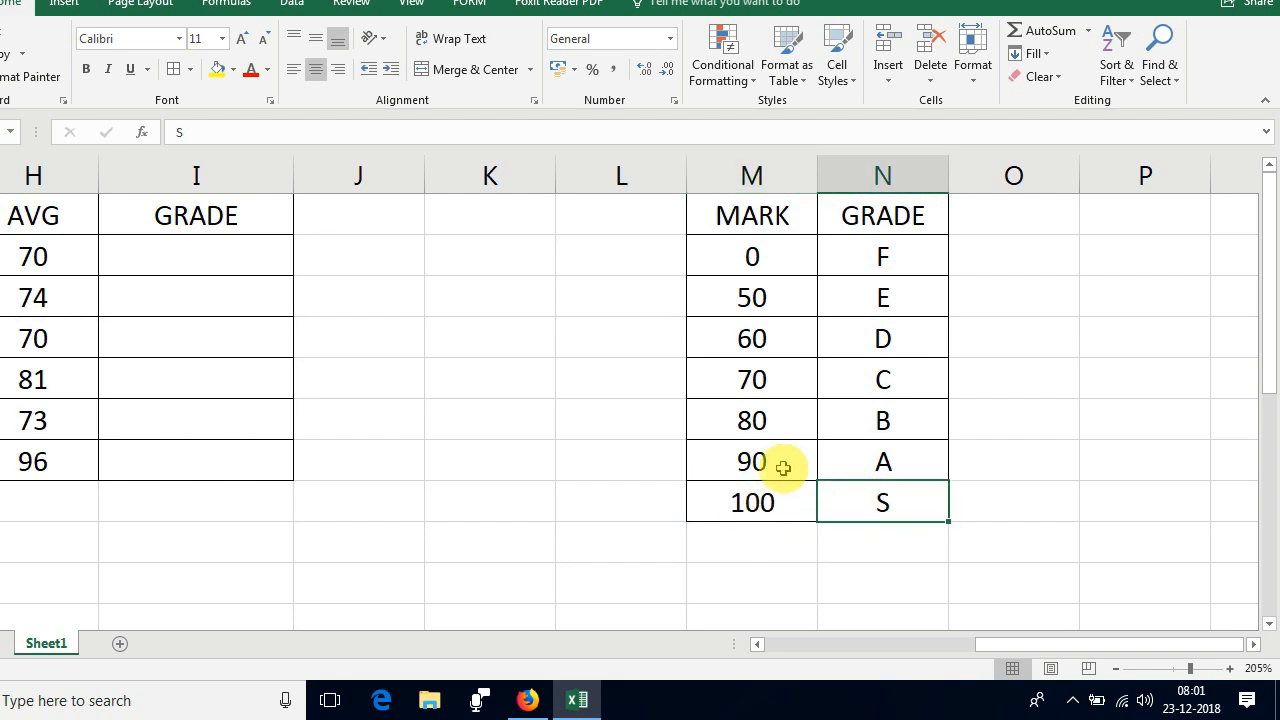
left_click(884, 461)
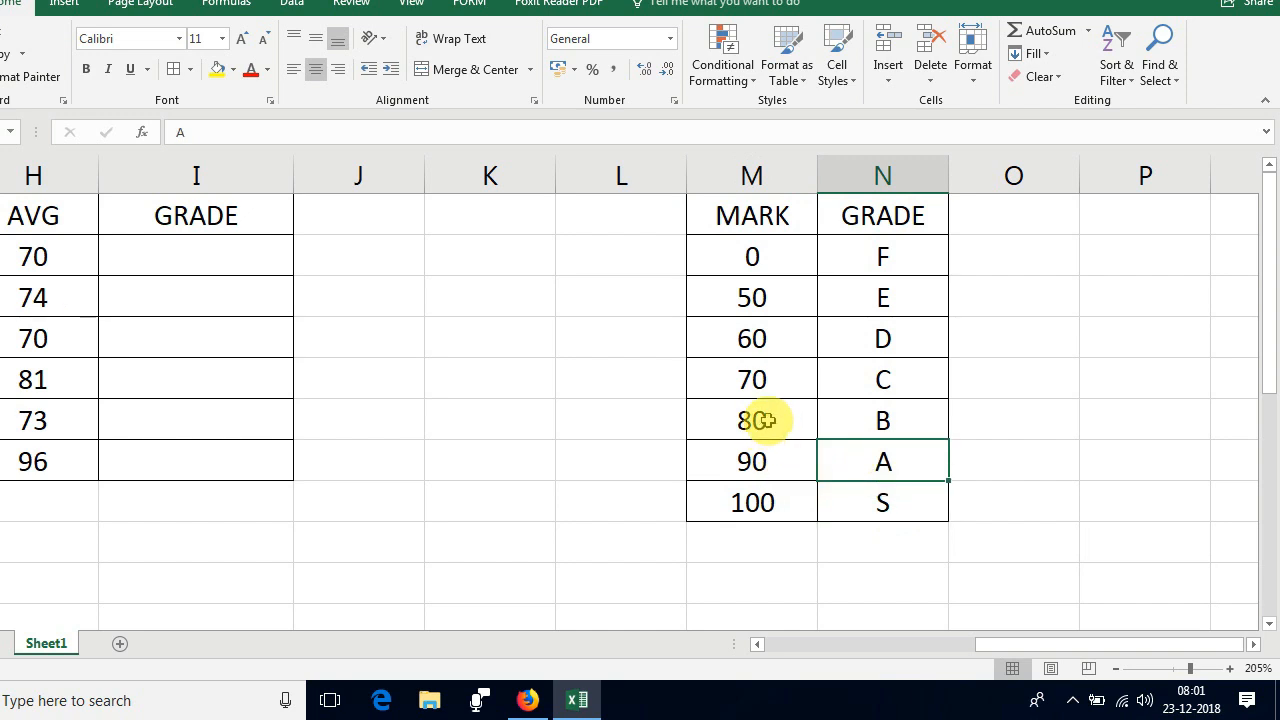
left_click(860, 421)
left_click(789, 387)
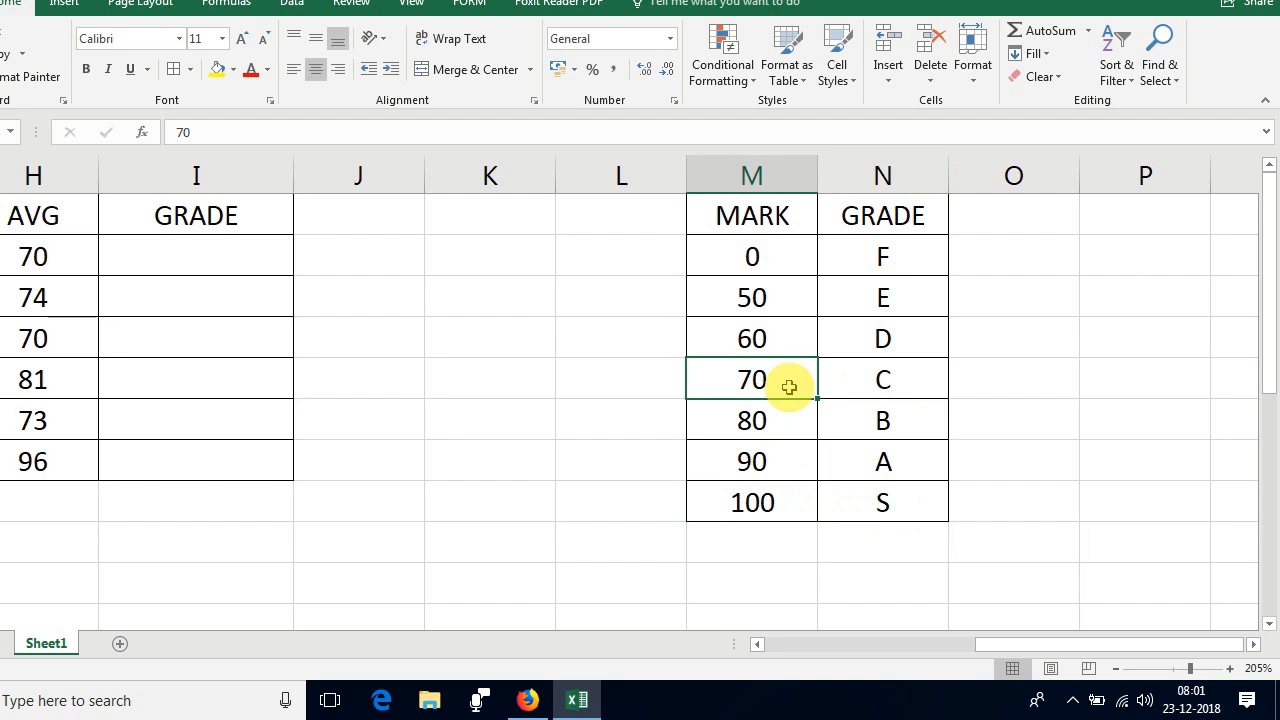
left_click(860, 378)
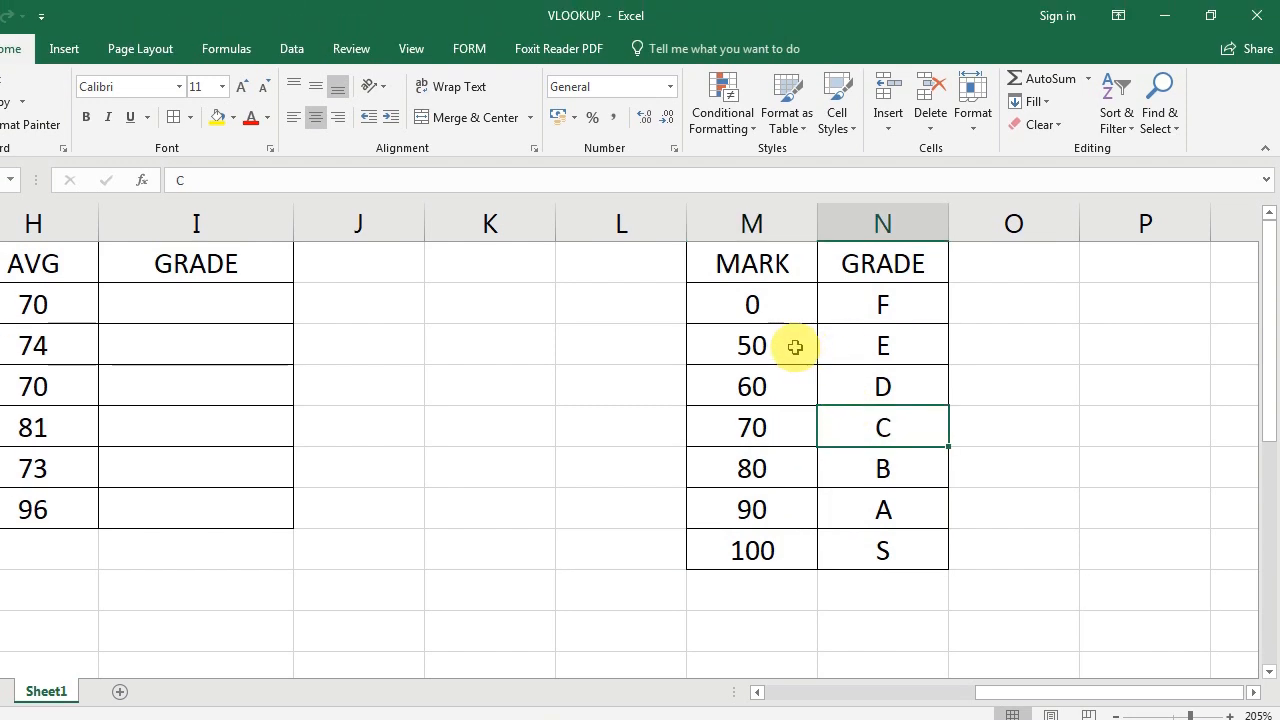
left_click(885, 345)
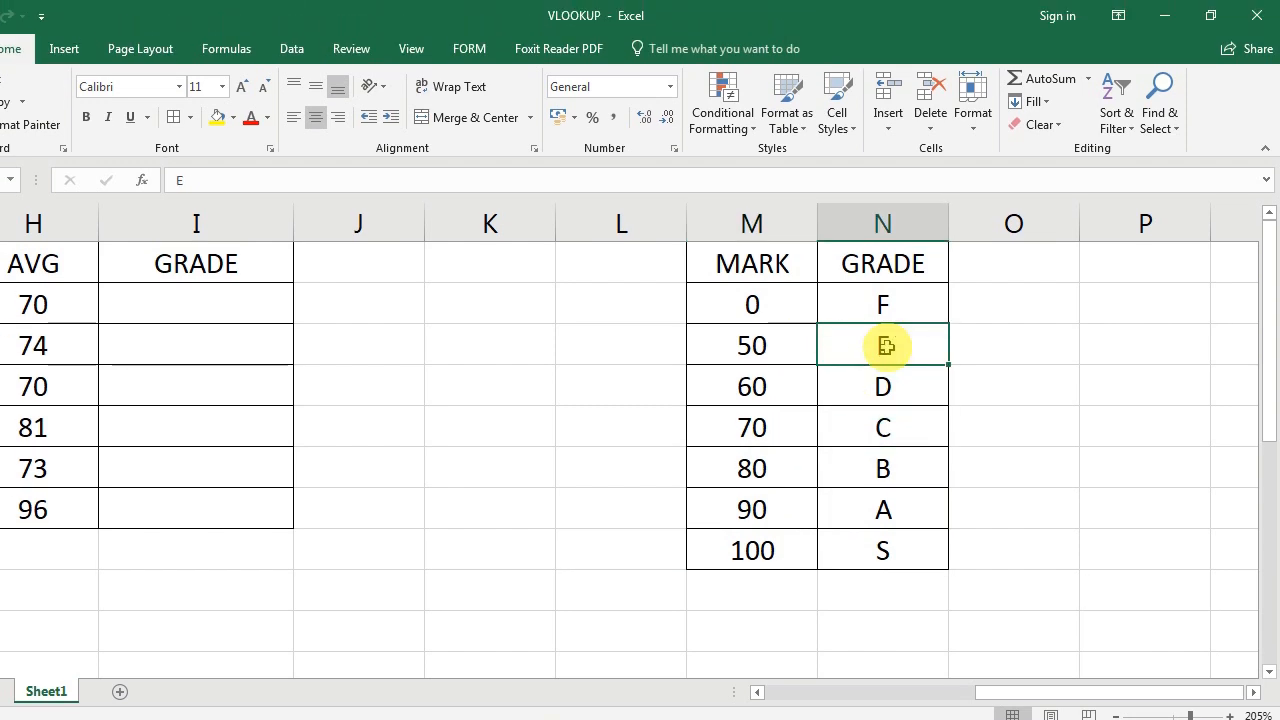
left_click(799, 313)
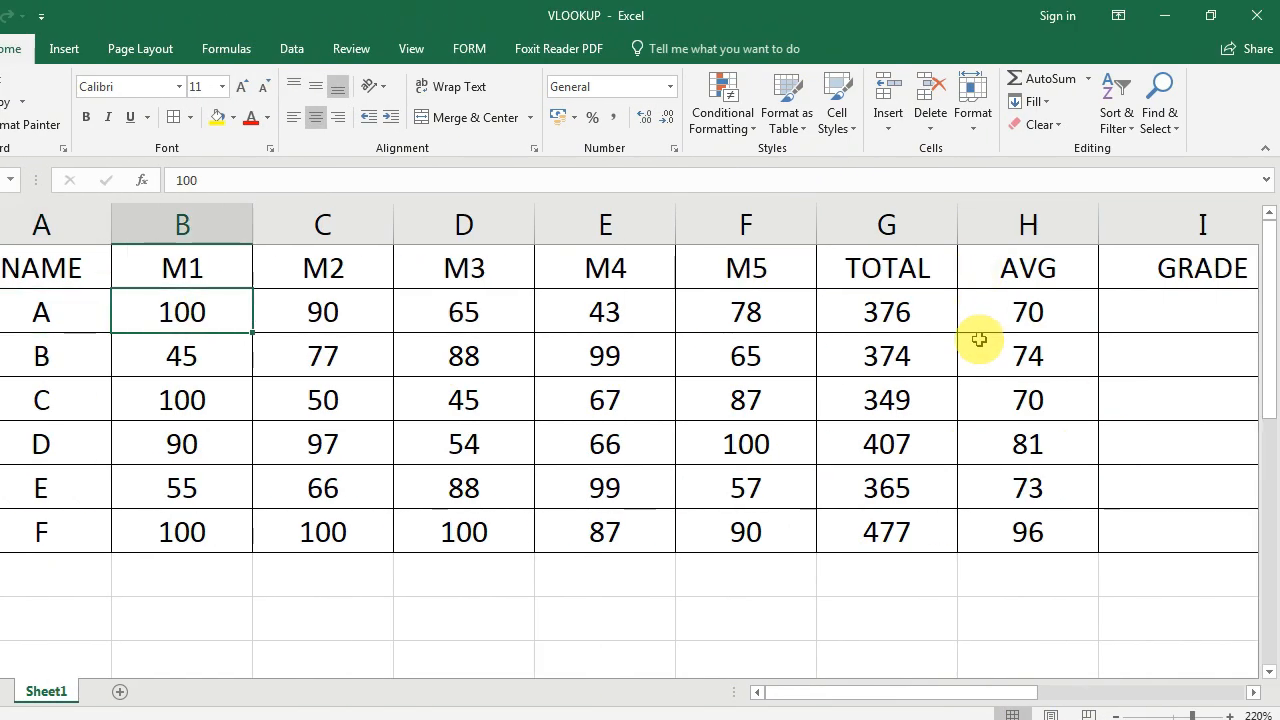
Step: Enter the formula =VLOOKUP(H2,M1:N8,2) in cell I2 of the GRADE column
key("Right")
key("Right")
key("Right")
key("Right")
key("Right")
key("Right")
key("Right")
key("Right")
key("Right")
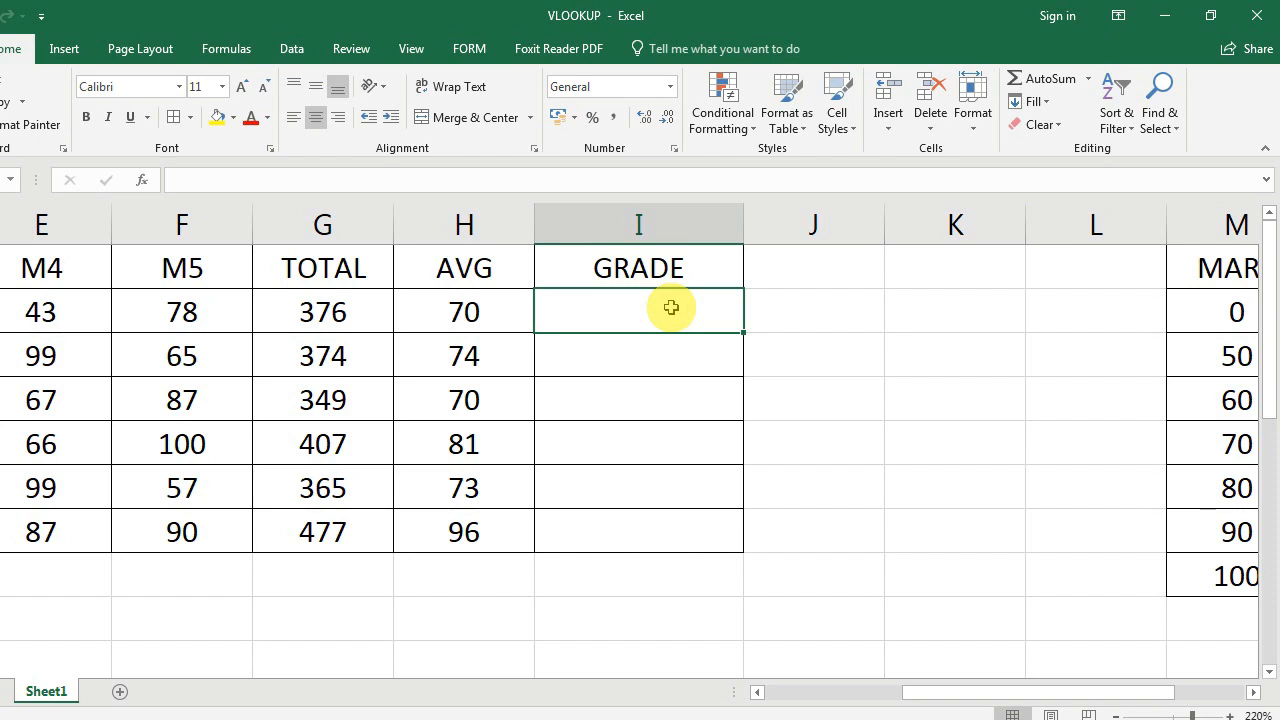
type("=")
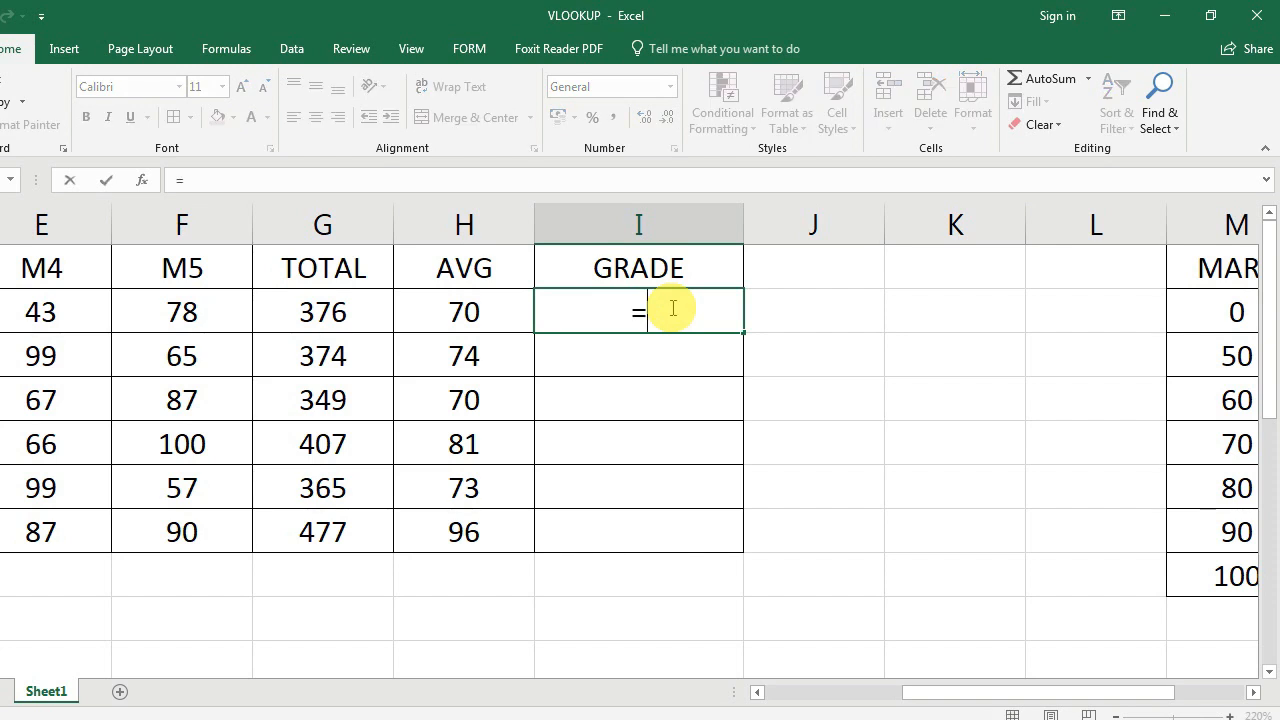
type("vlookup")
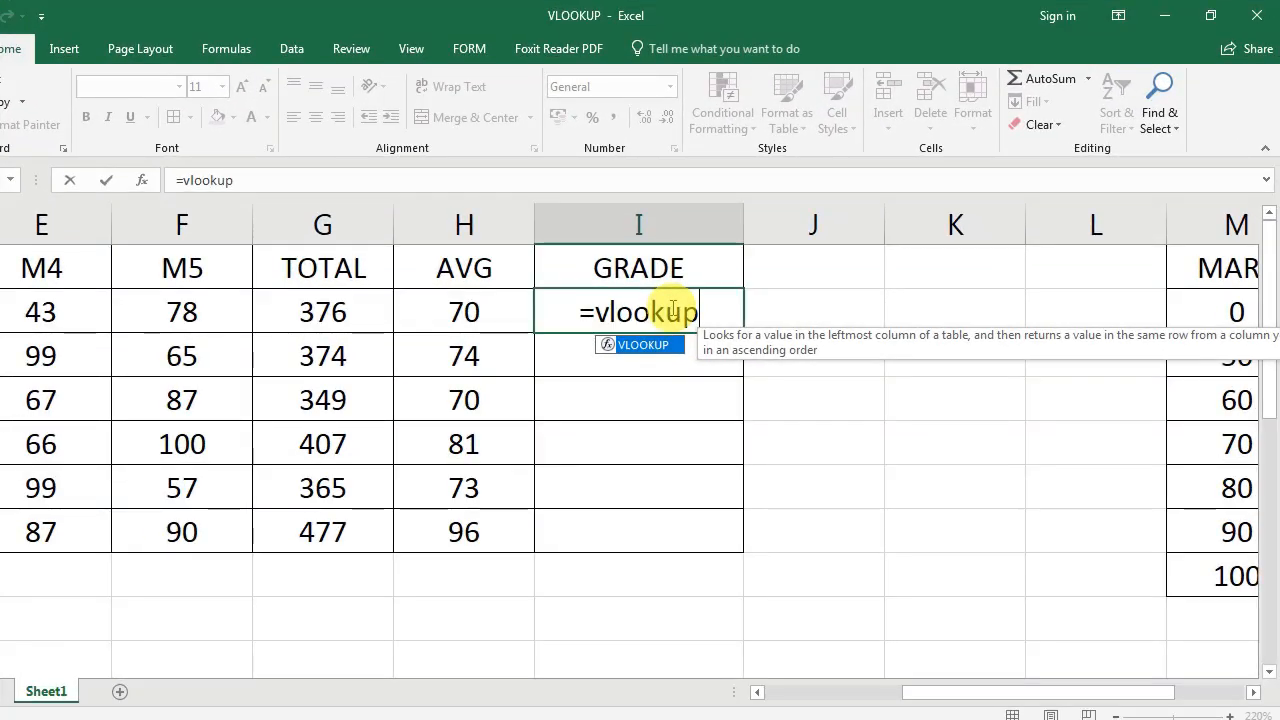
type("(")
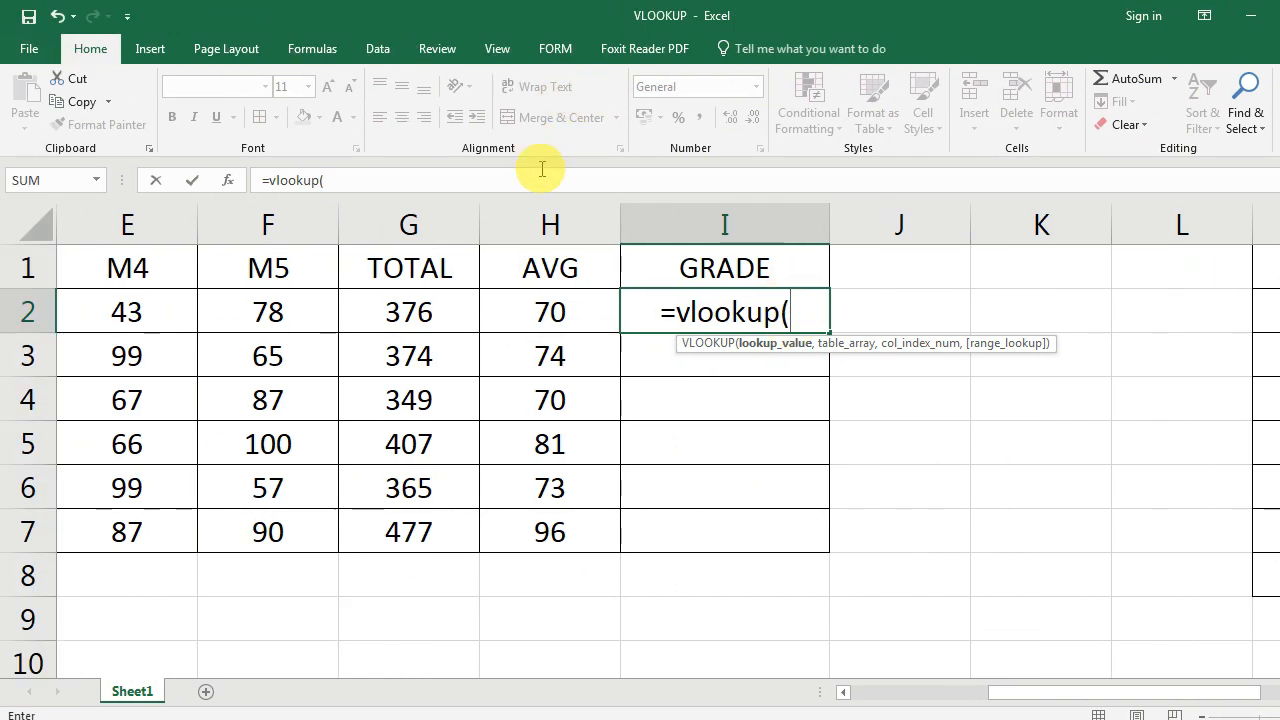
type("h2")
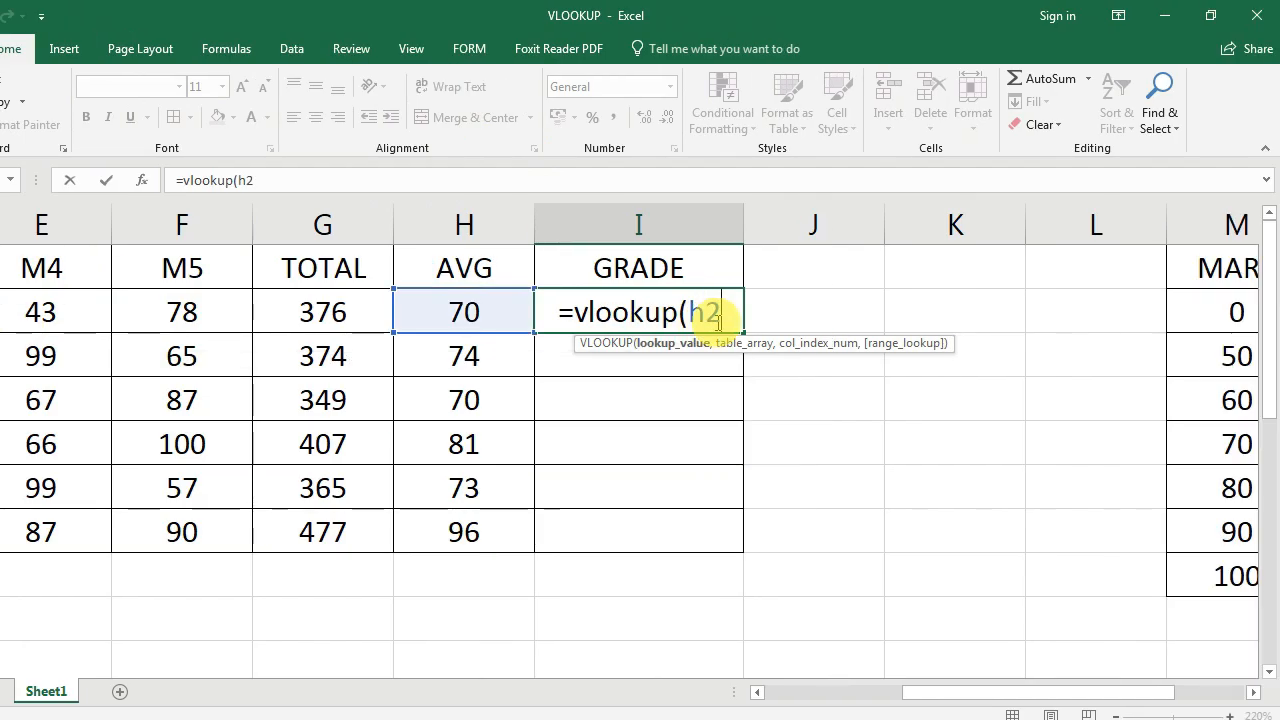
type(",")
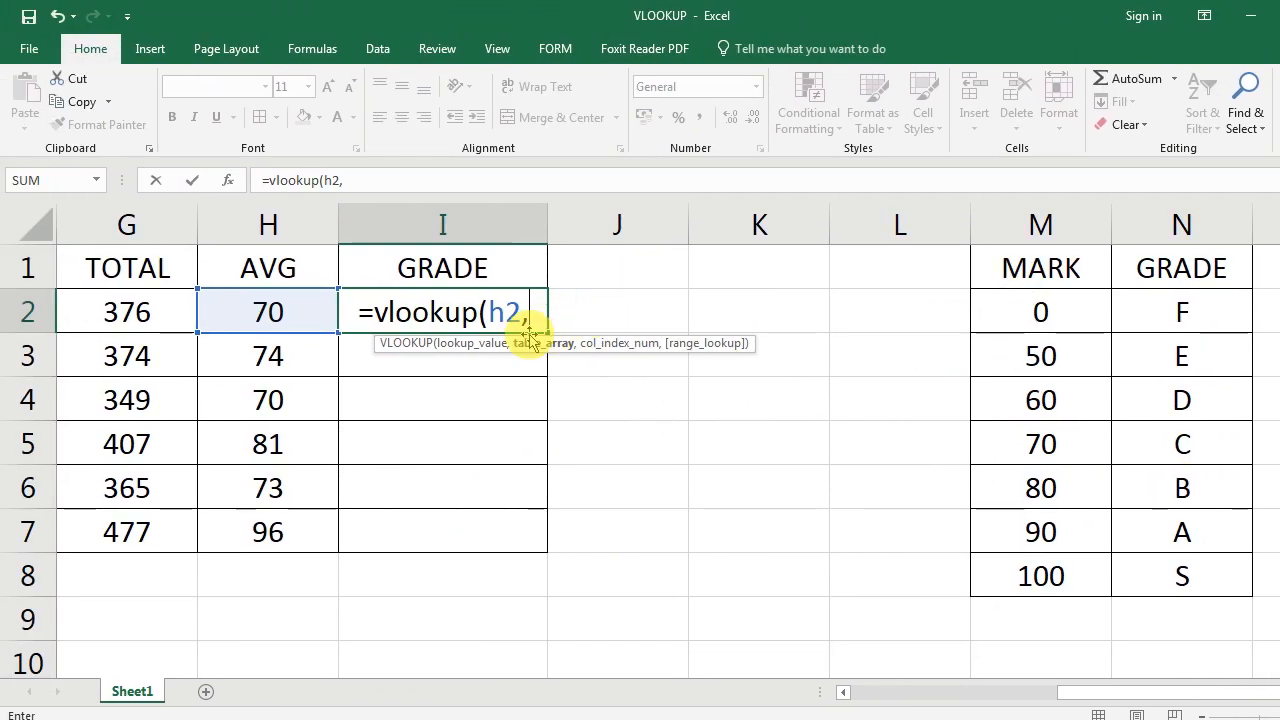
left_click_drag(958, 266, 1096, 575)
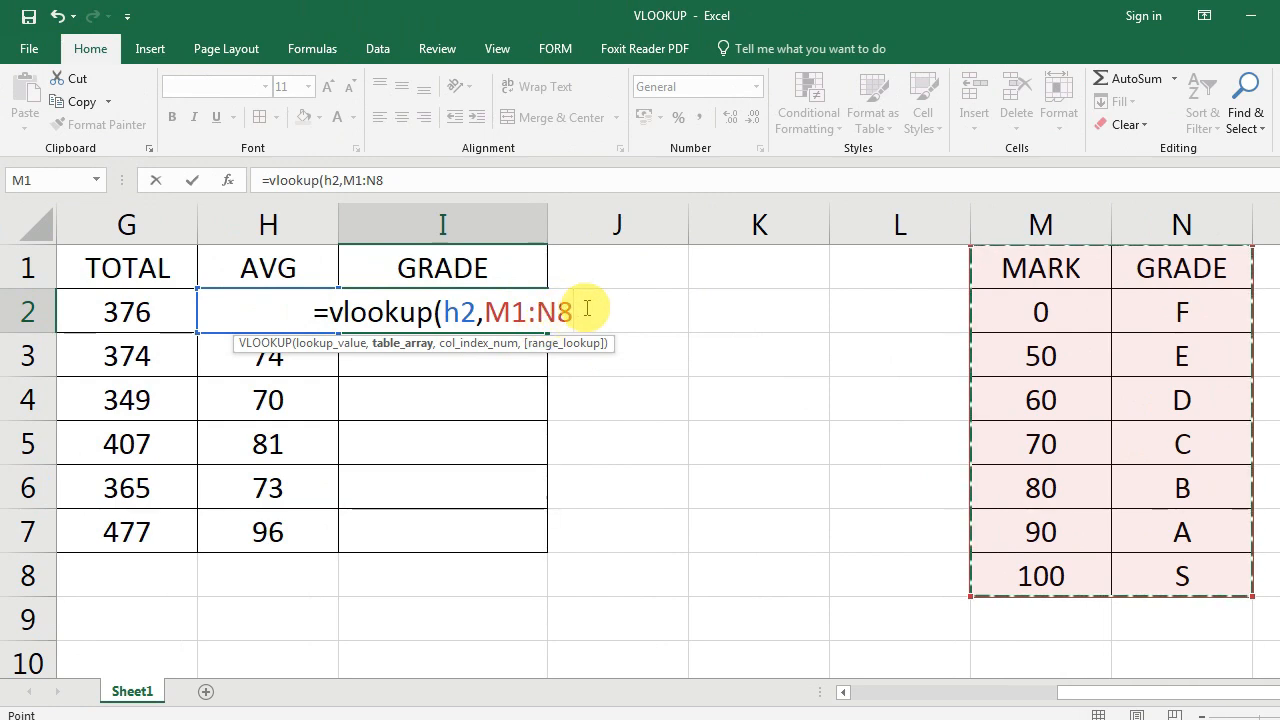
type(",")
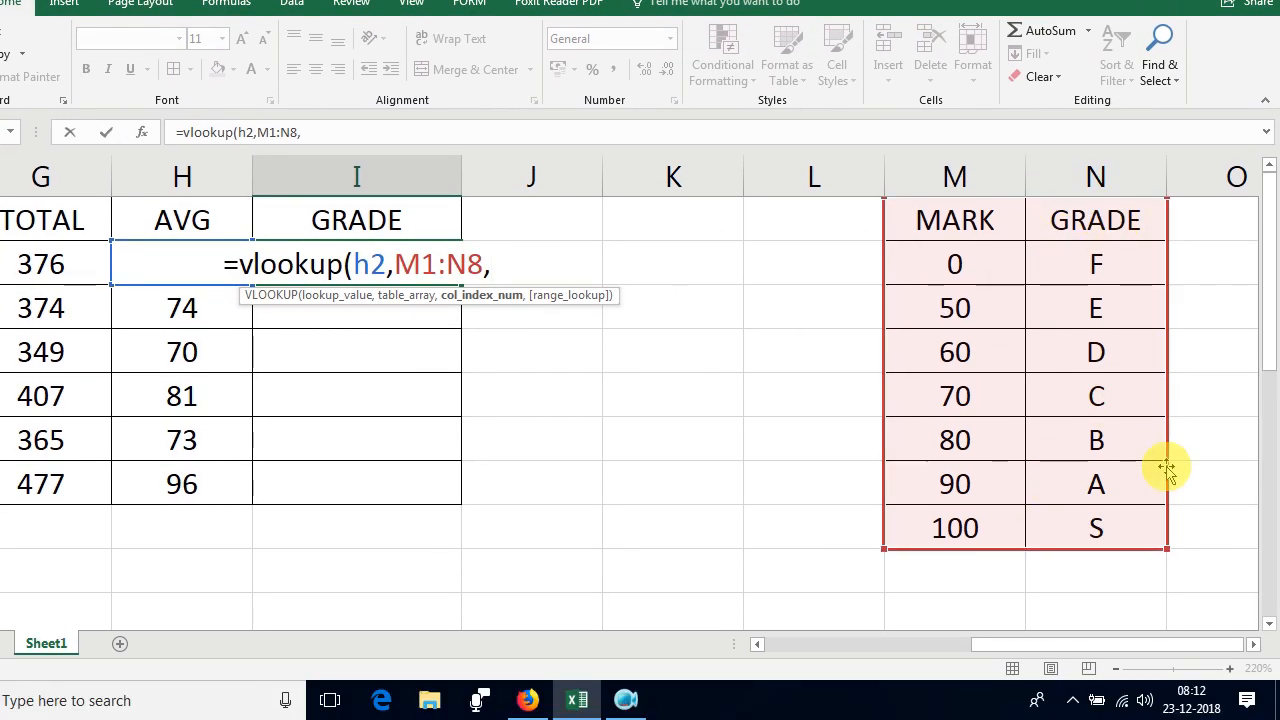
type("2")
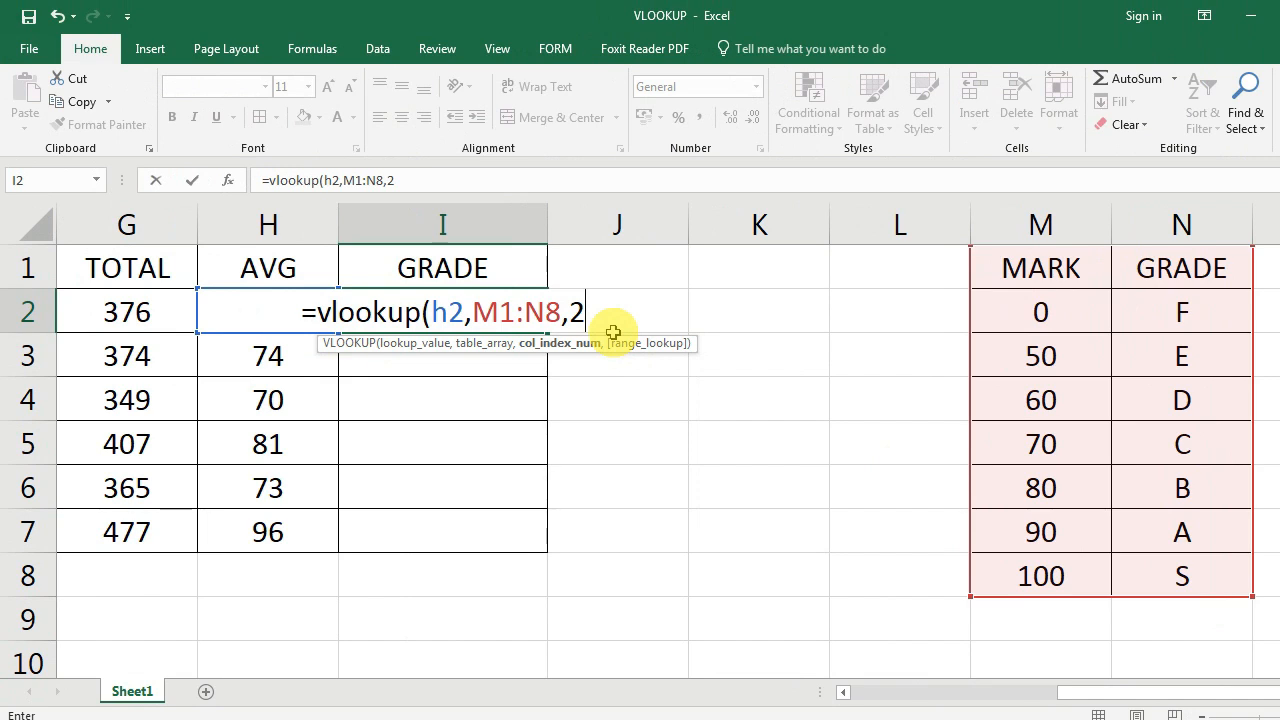
type(")")
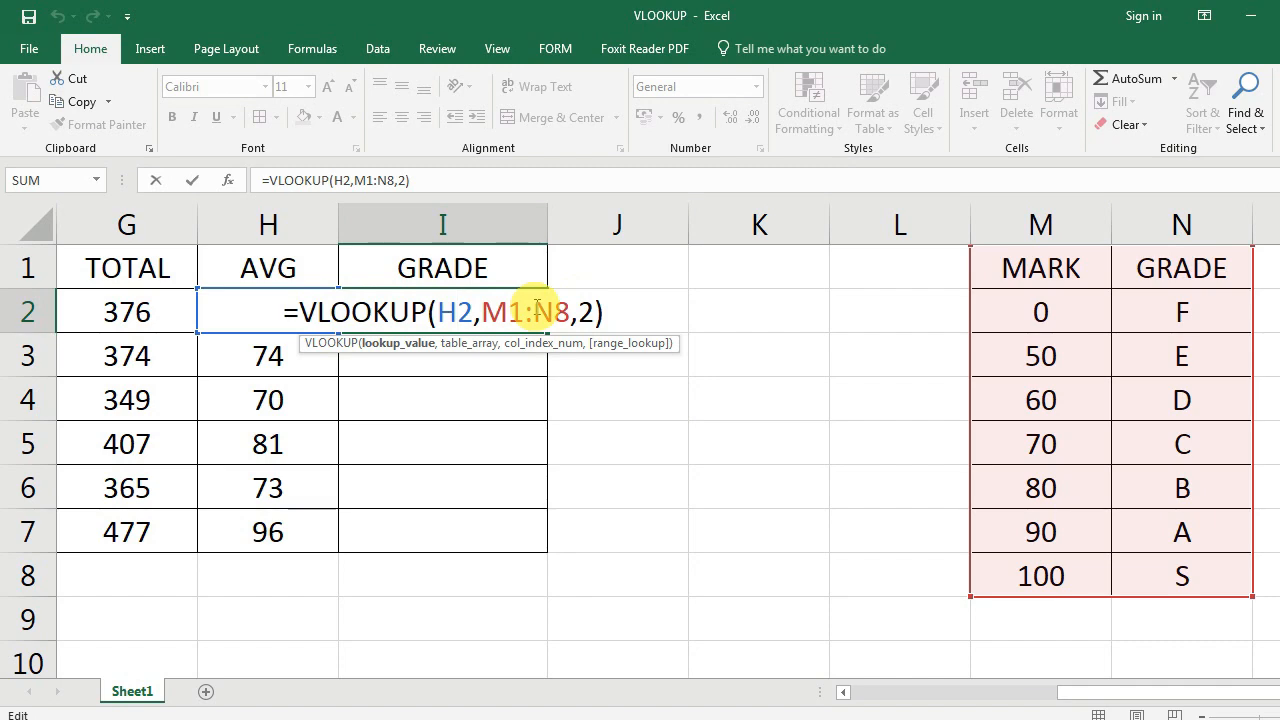
key("Return")
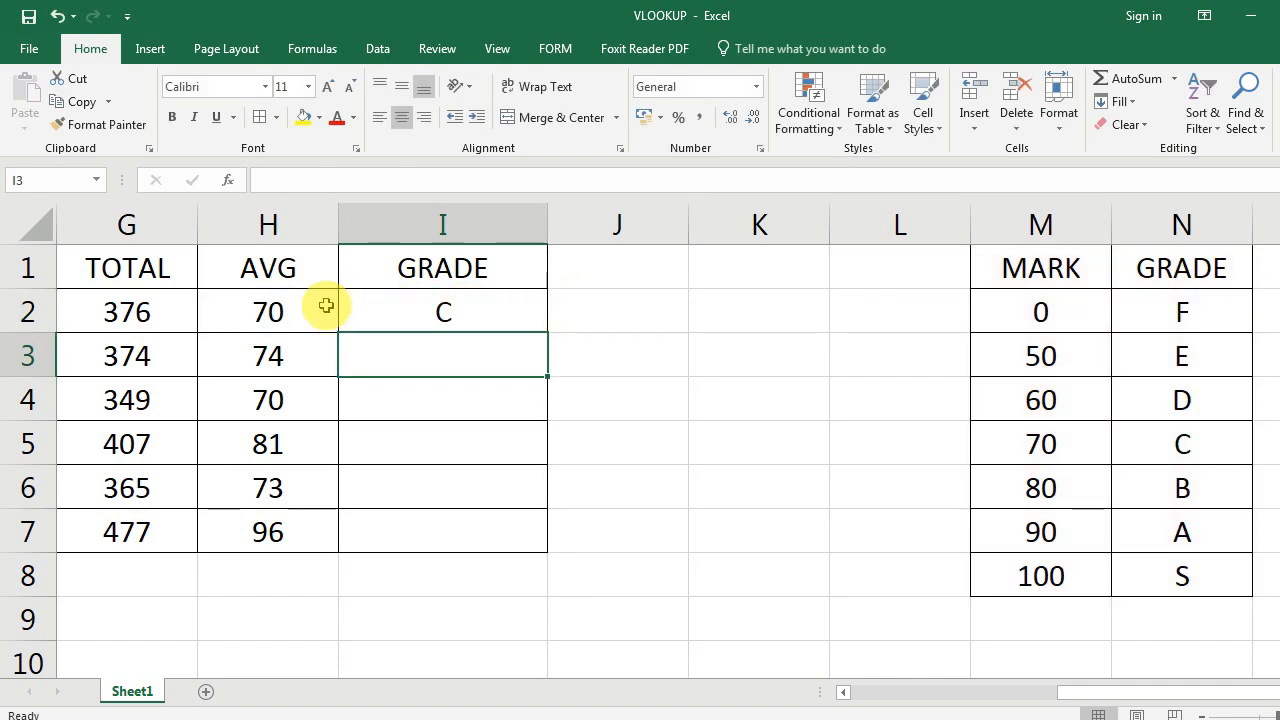
Step: Check the grade in I2 against the MARK and GRADE table and fill its VLOOKUP formula down through I7
left_click(292, 308)
left_click(447, 310)
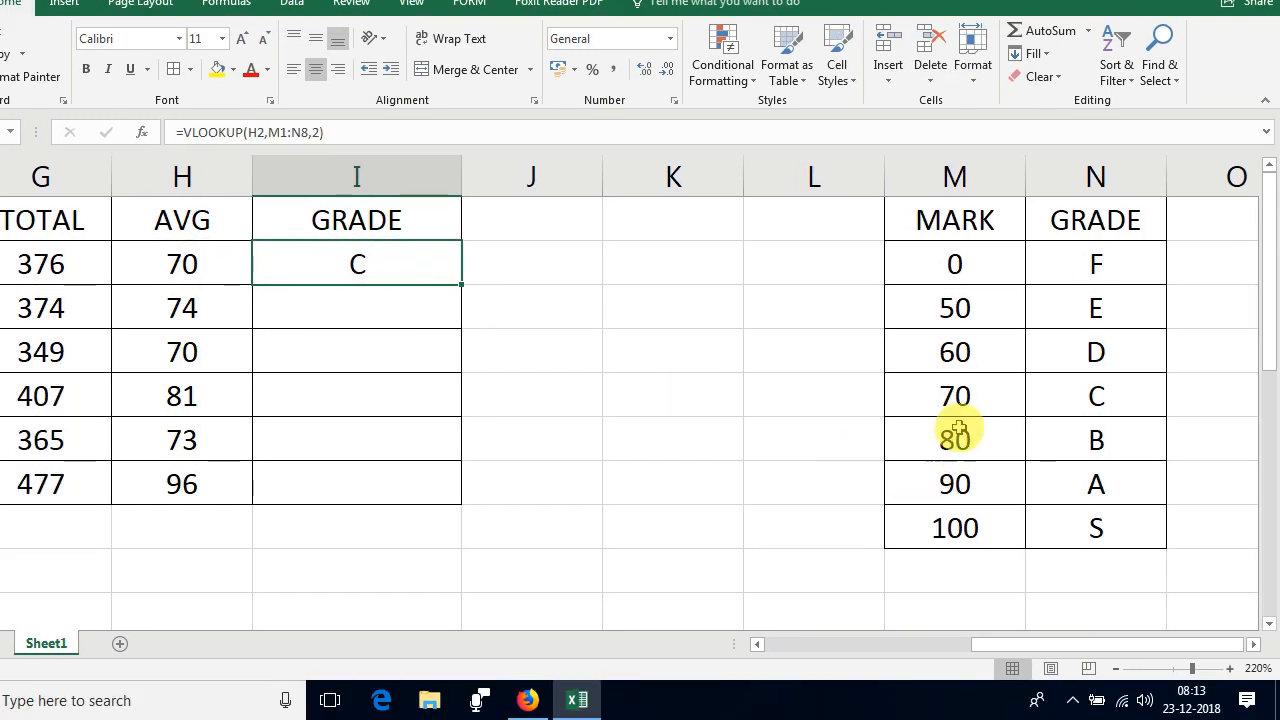
left_click(1200, 448)
left_click(966, 397)
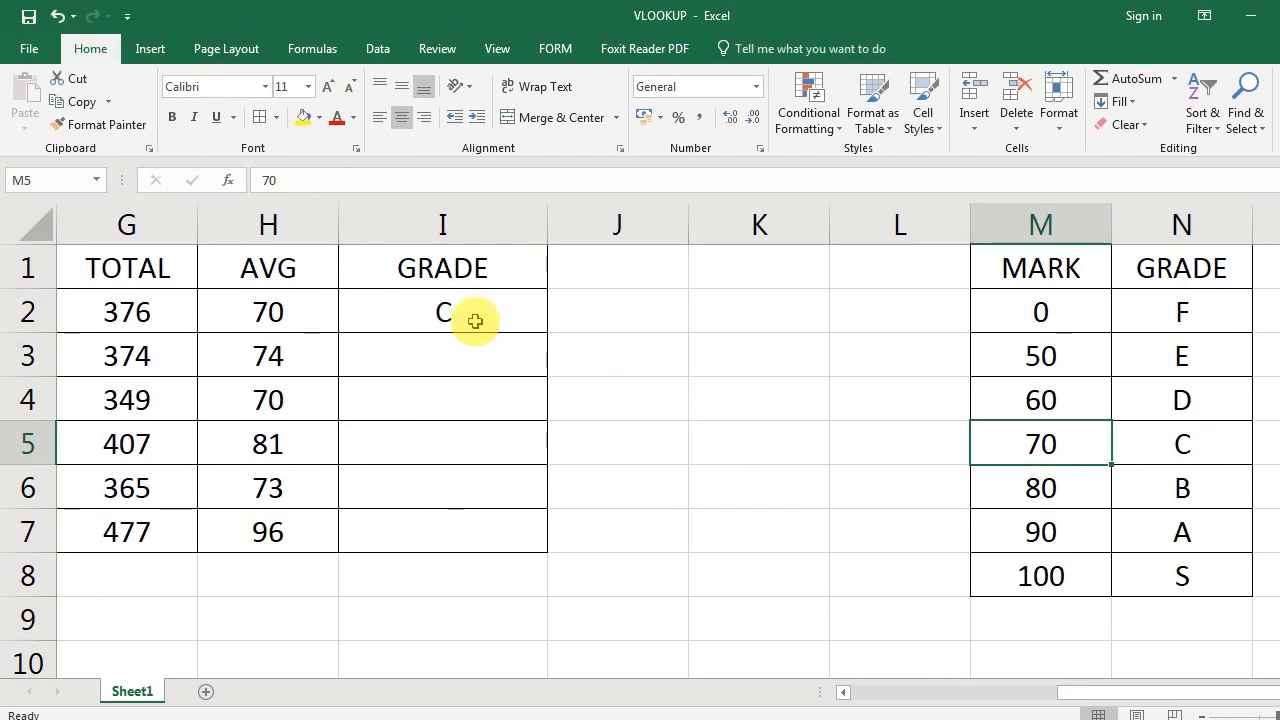
left_click(389, 270)
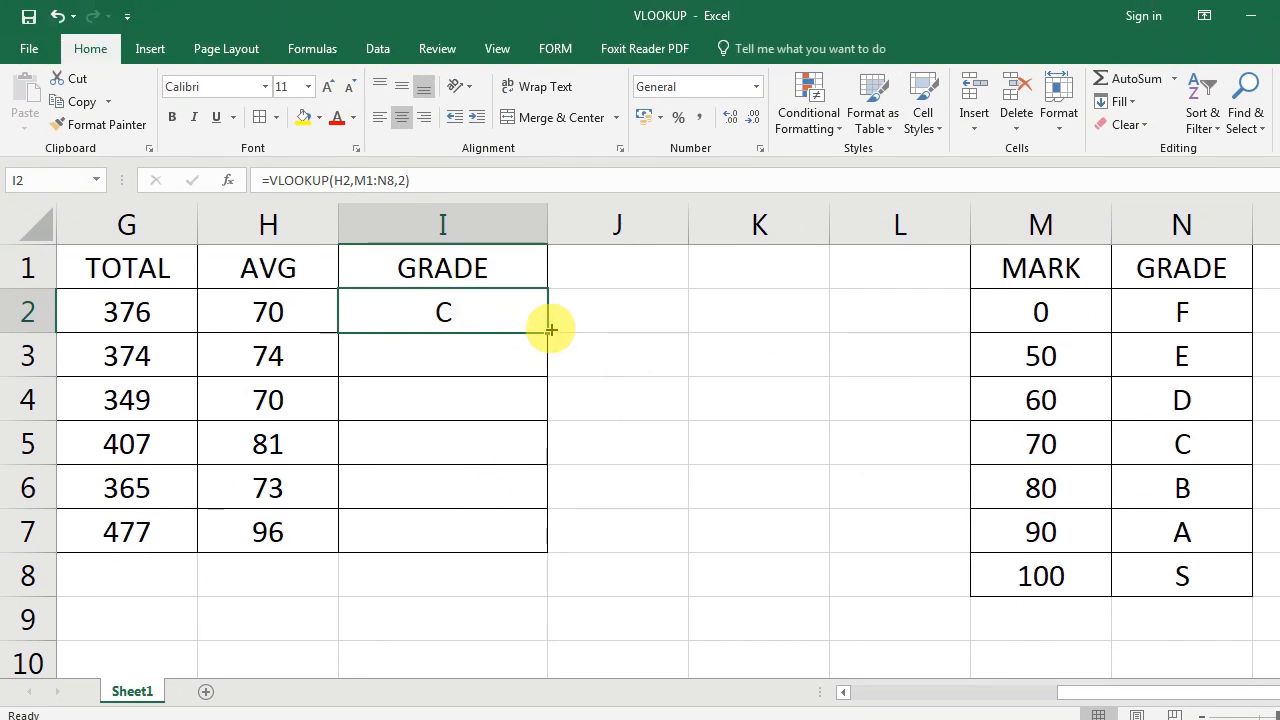
left_click_drag(550, 329, 548, 540)
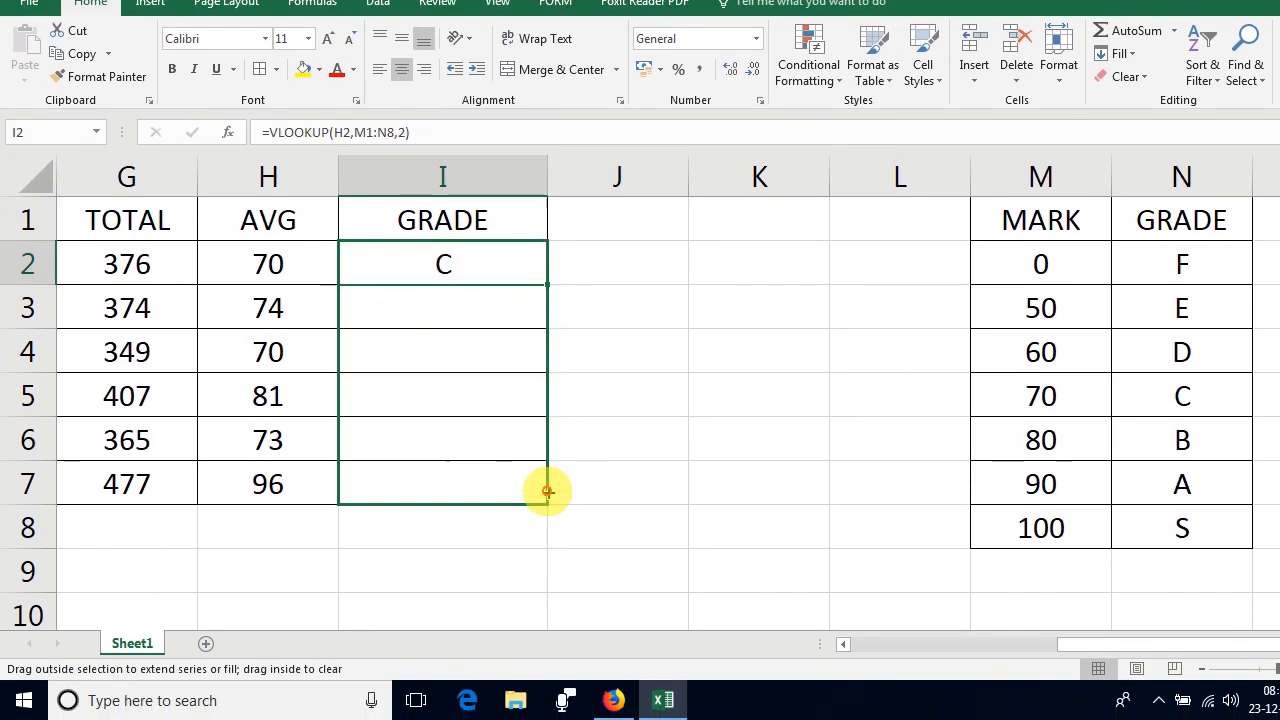
left_click_drag(548, 492, 546, 497)
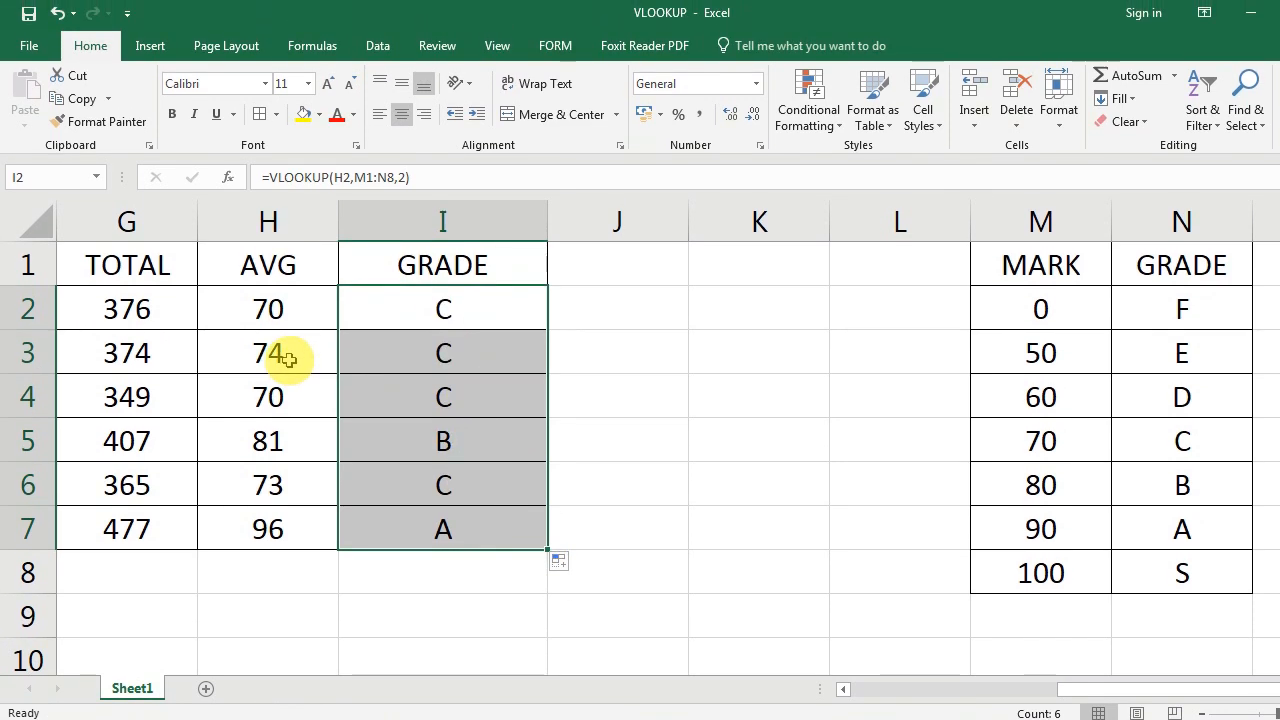
Step: Compare each AVG value in H2:H7 with the grade beside it in column I
left_click(300, 299)
left_click(301, 345)
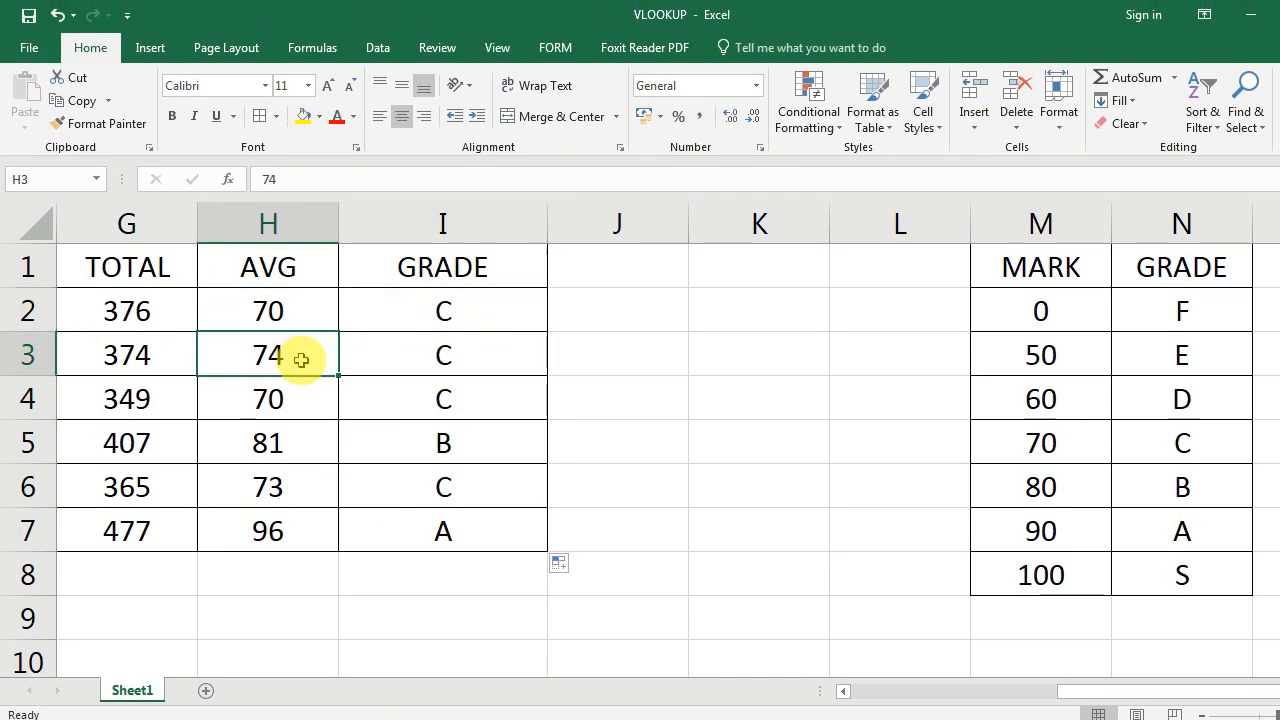
left_click(460, 358)
left_click(287, 355)
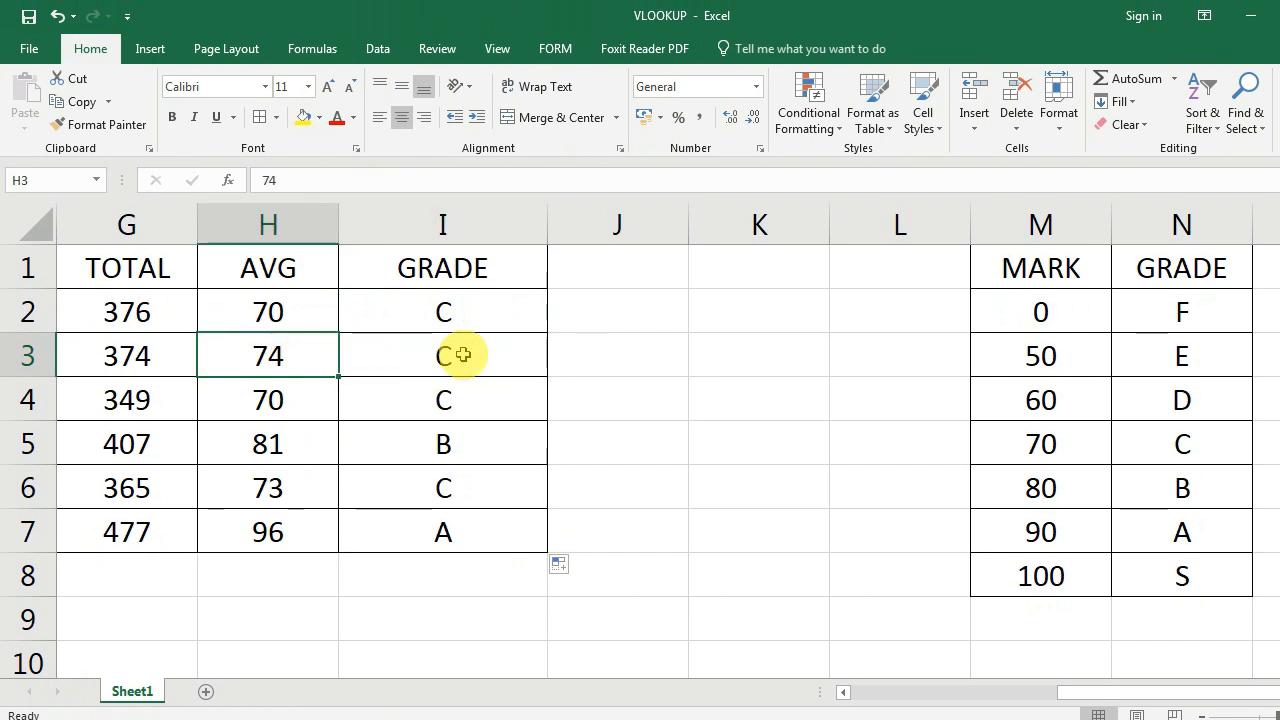
left_click(458, 355)
left_click(297, 397)
left_click(428, 400)
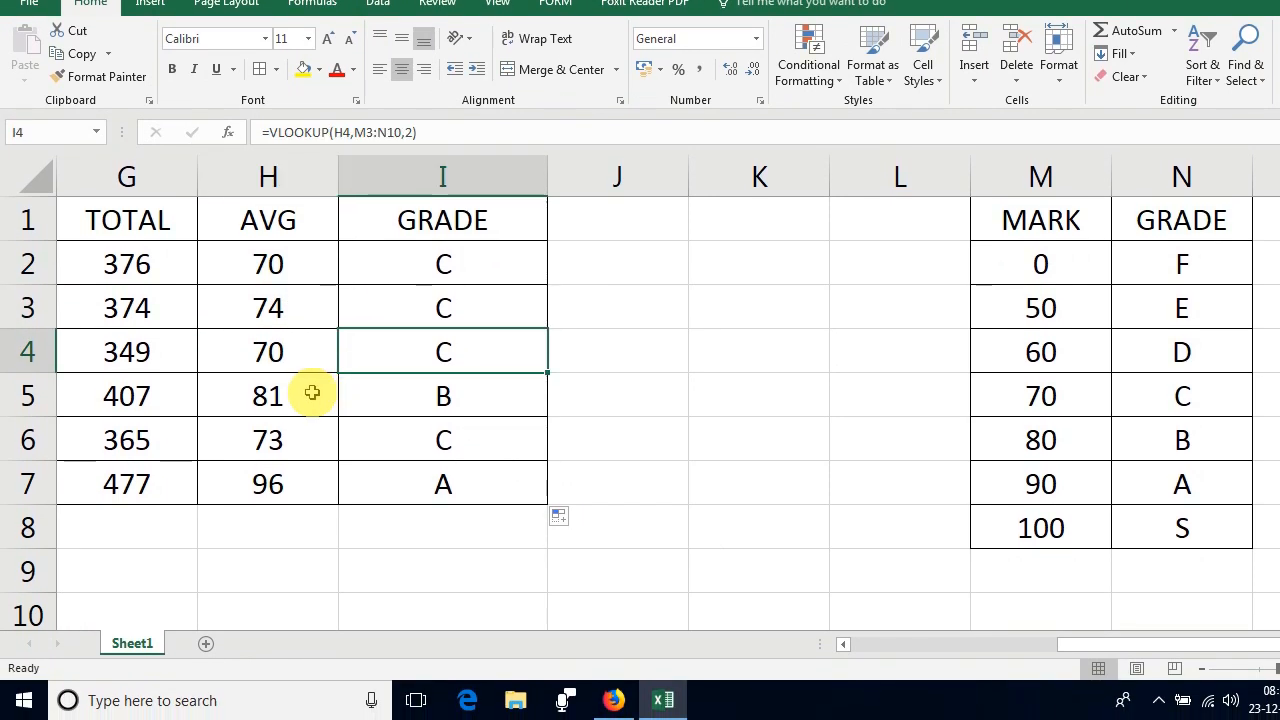
left_click(318, 398)
left_click(420, 398)
left_click(295, 436)
left_click(449, 437)
left_click(287, 490)
left_click(425, 486)
Step: Set the AVG value in cell H7 to 100 to test its grade lookup
left_click(285, 485)
type("1")
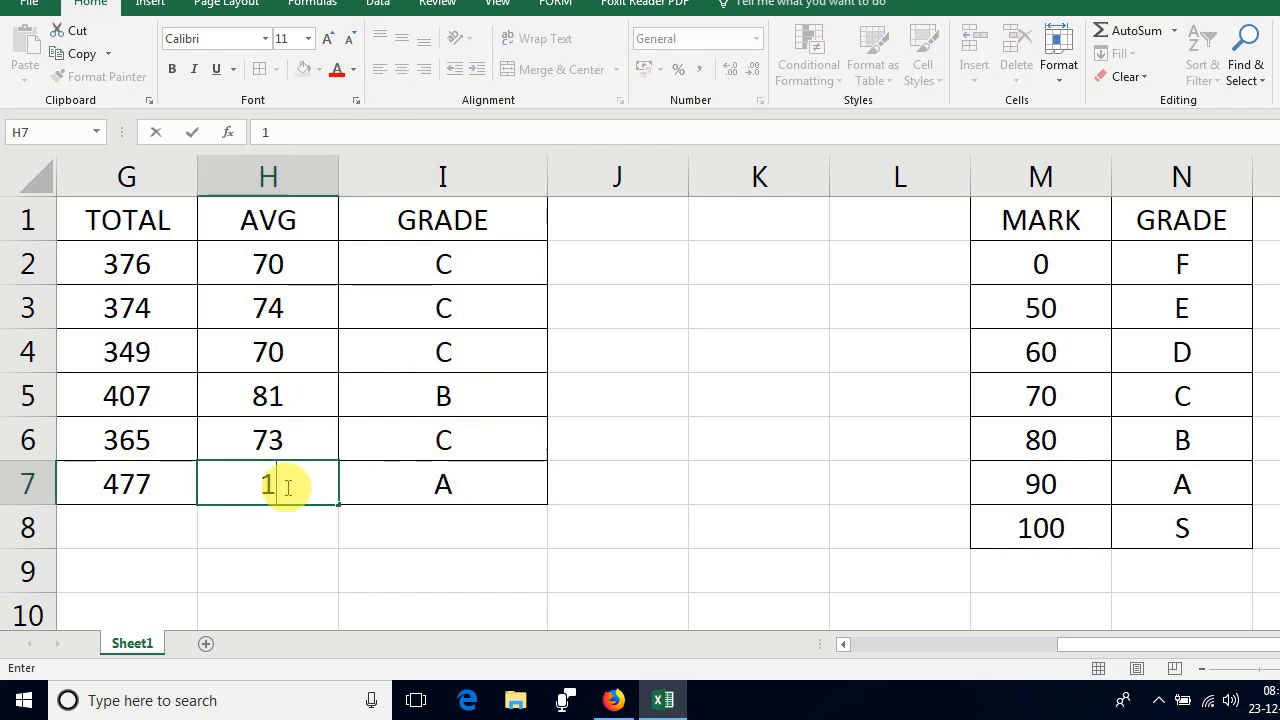
type("00")
key("Return")
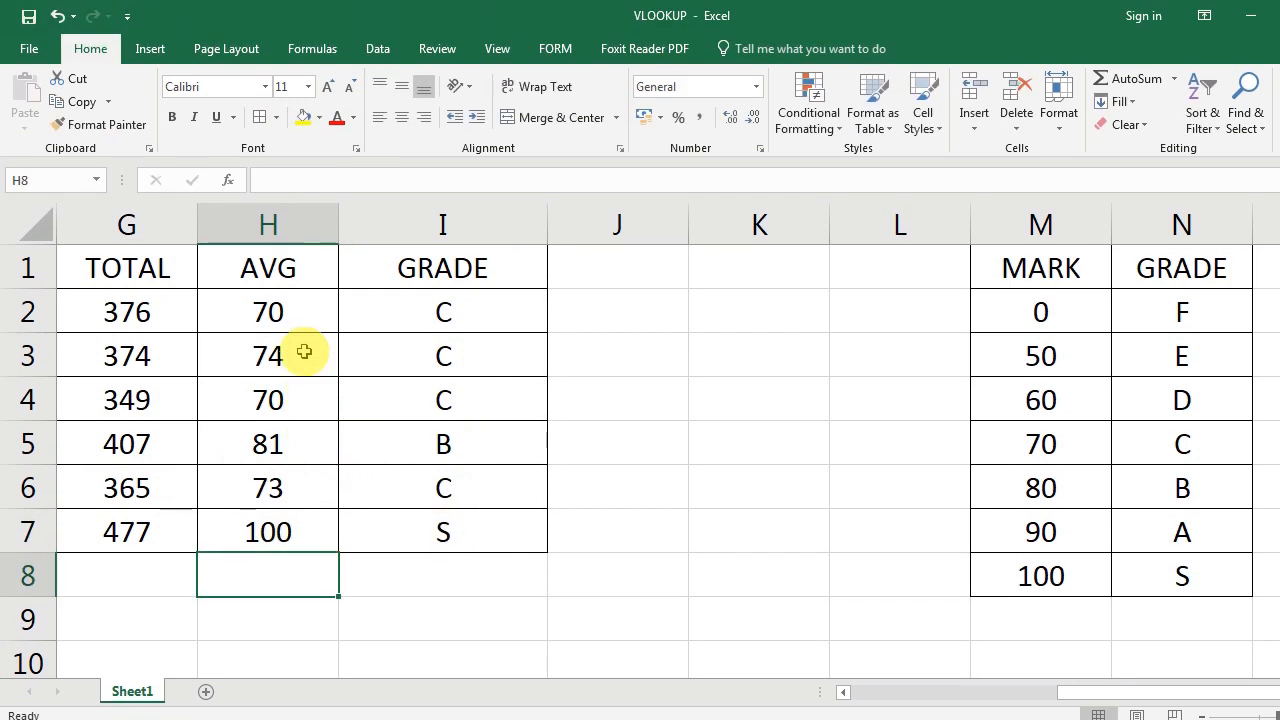
Step: Set the AVG value in cell H2 to 40 and check the grade in I2
left_click(304, 267)
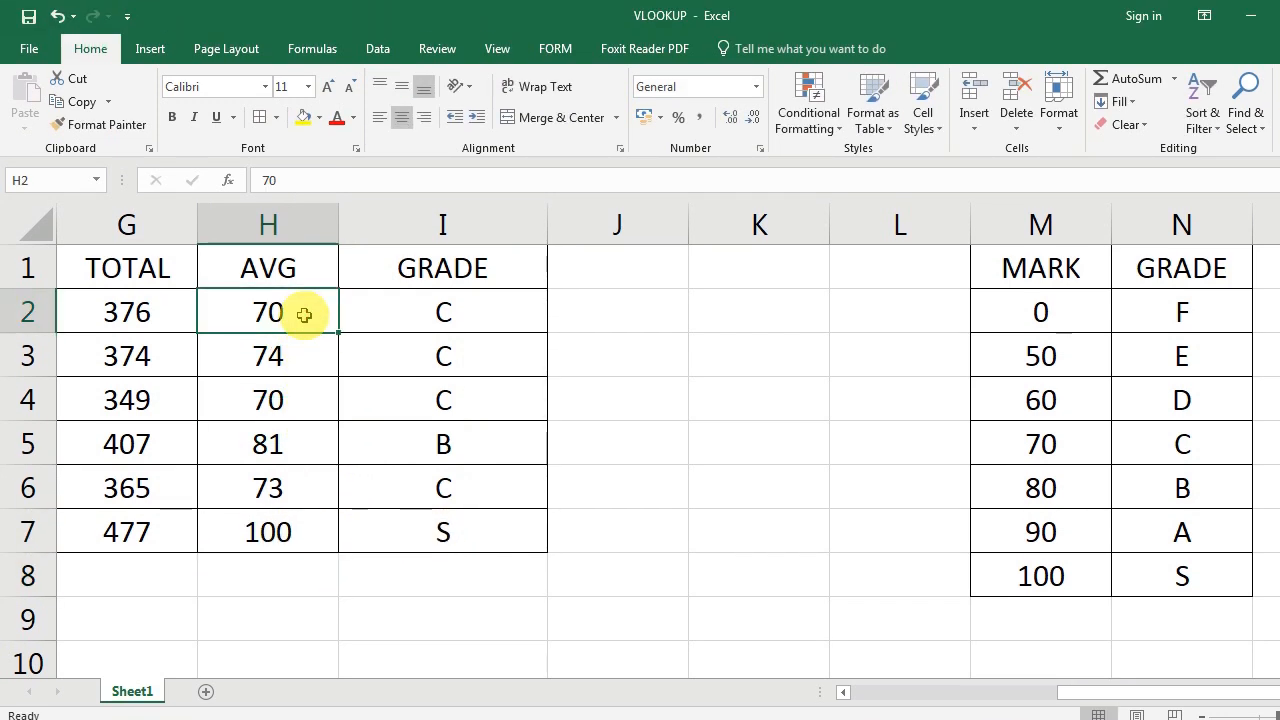
type("40")
key("Return")
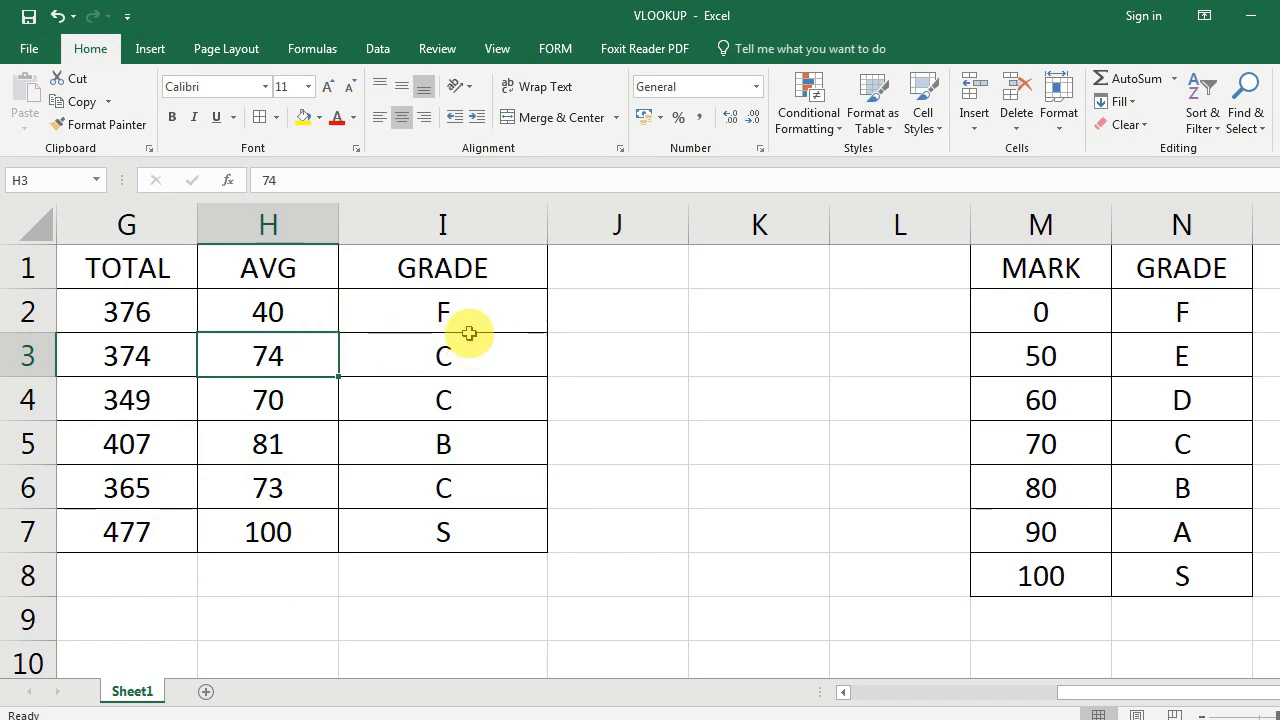
left_click(463, 318)
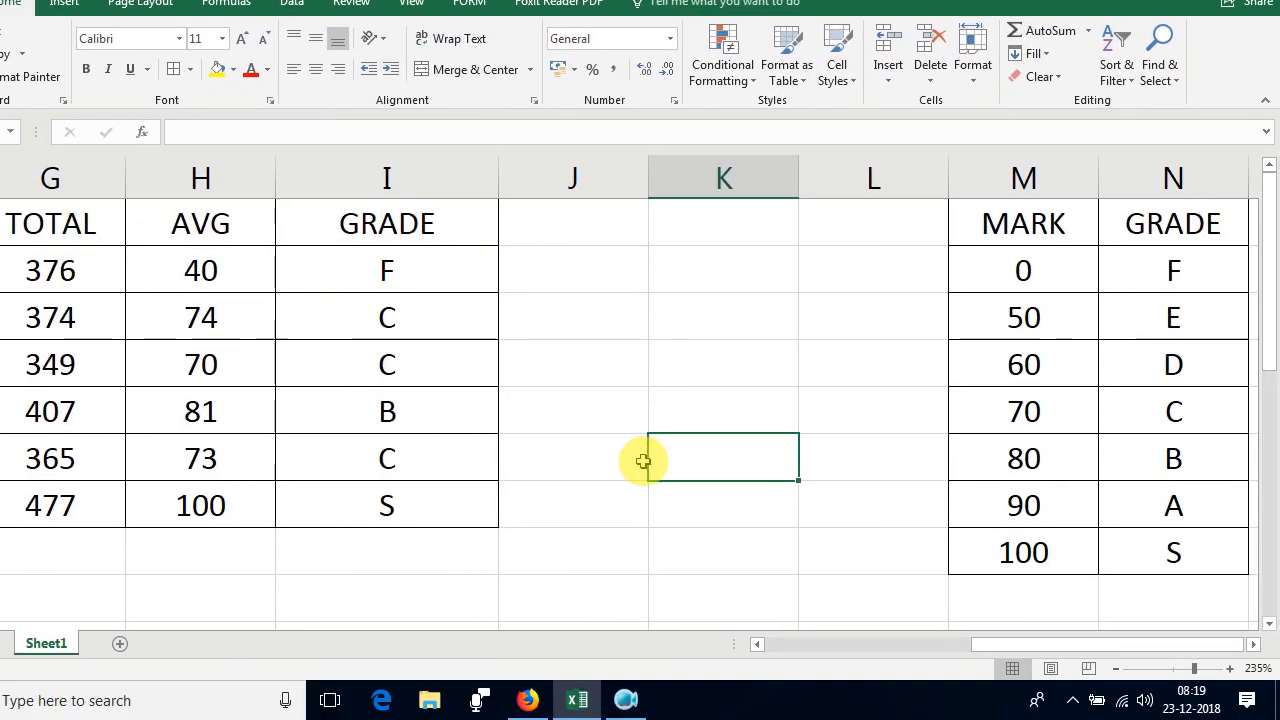
Step: Write n/a as a temporary note in cell K5 and set the AVG value in H7 to 0
type("n/a")
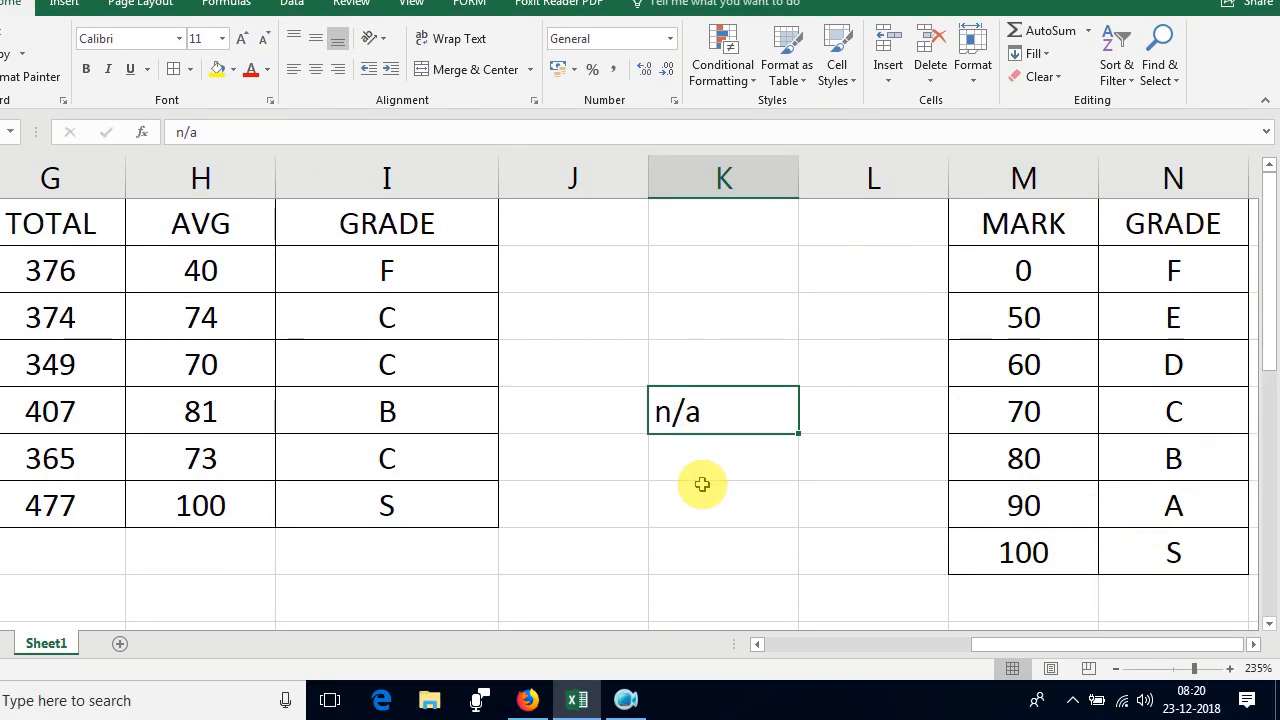
left_click(245, 505)
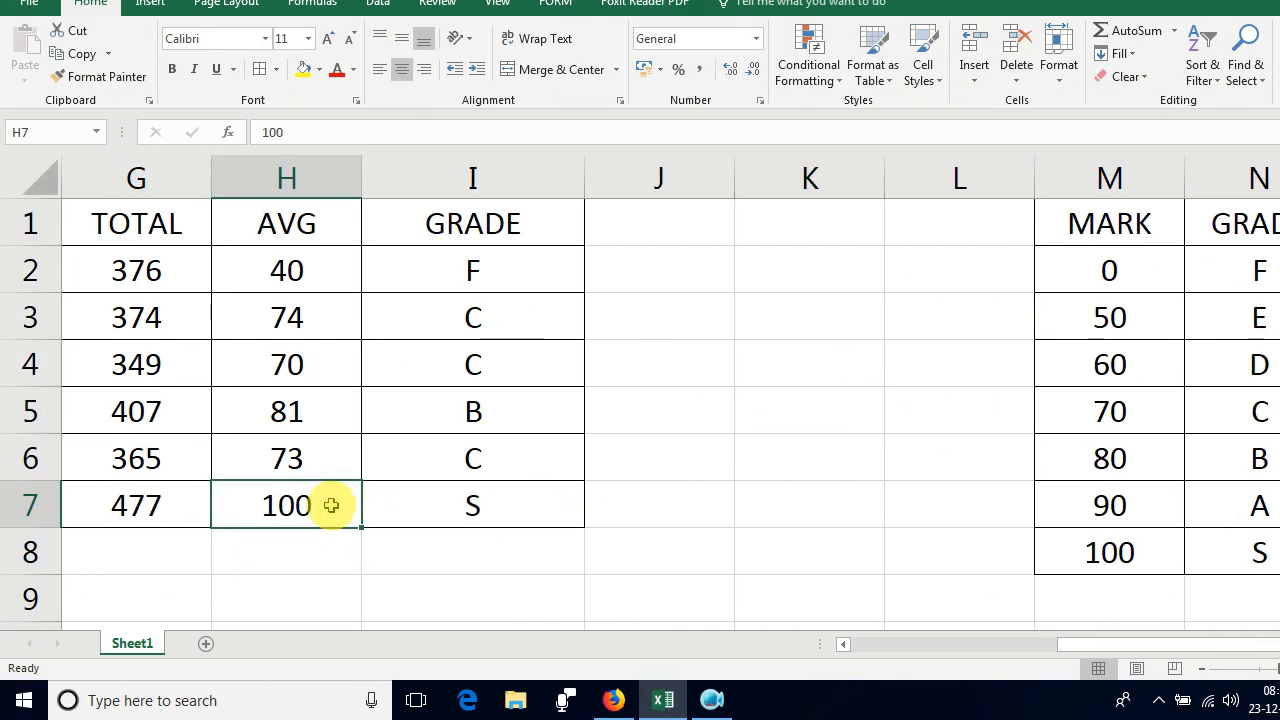
type("0")
key("Return")
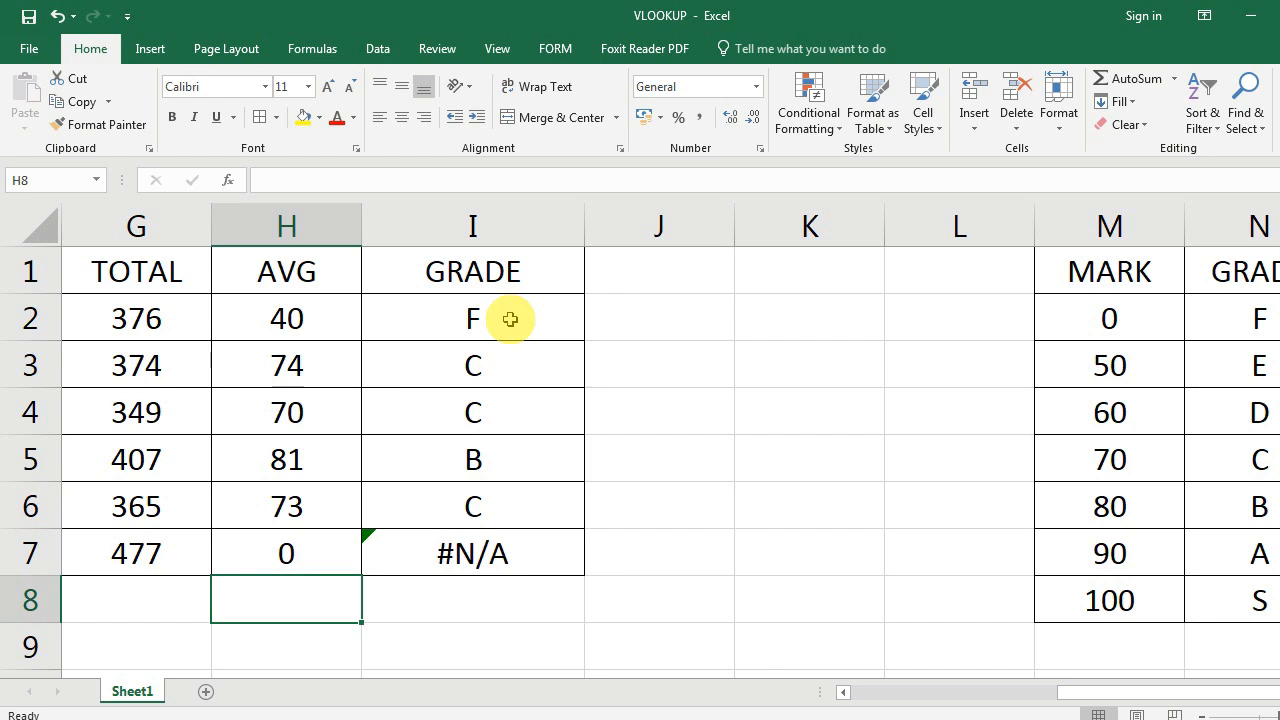
Step: Inspect the lookup ranges in the I2 and I3 formulas and refill the I2 formula down through I5
double_click(510, 319)
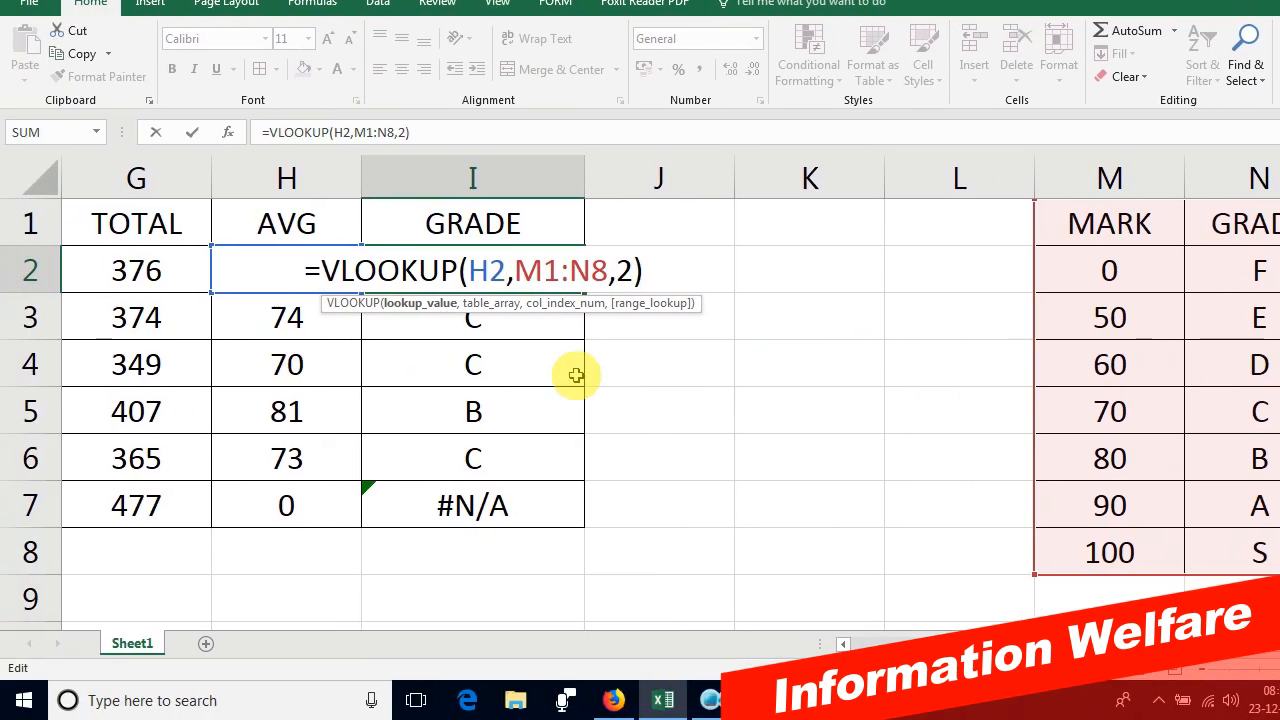
key("Return")
double_click(522, 328)
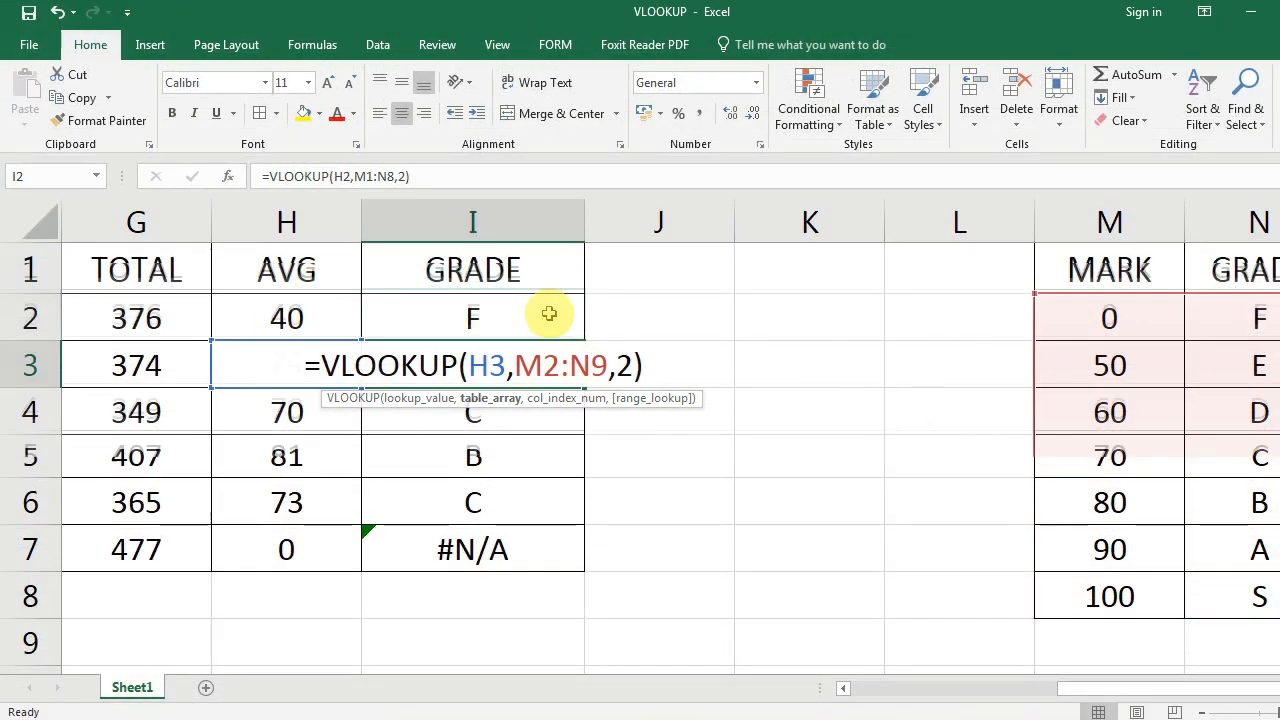
left_click(492, 330)
left_click_drag(586, 342, 517, 491)
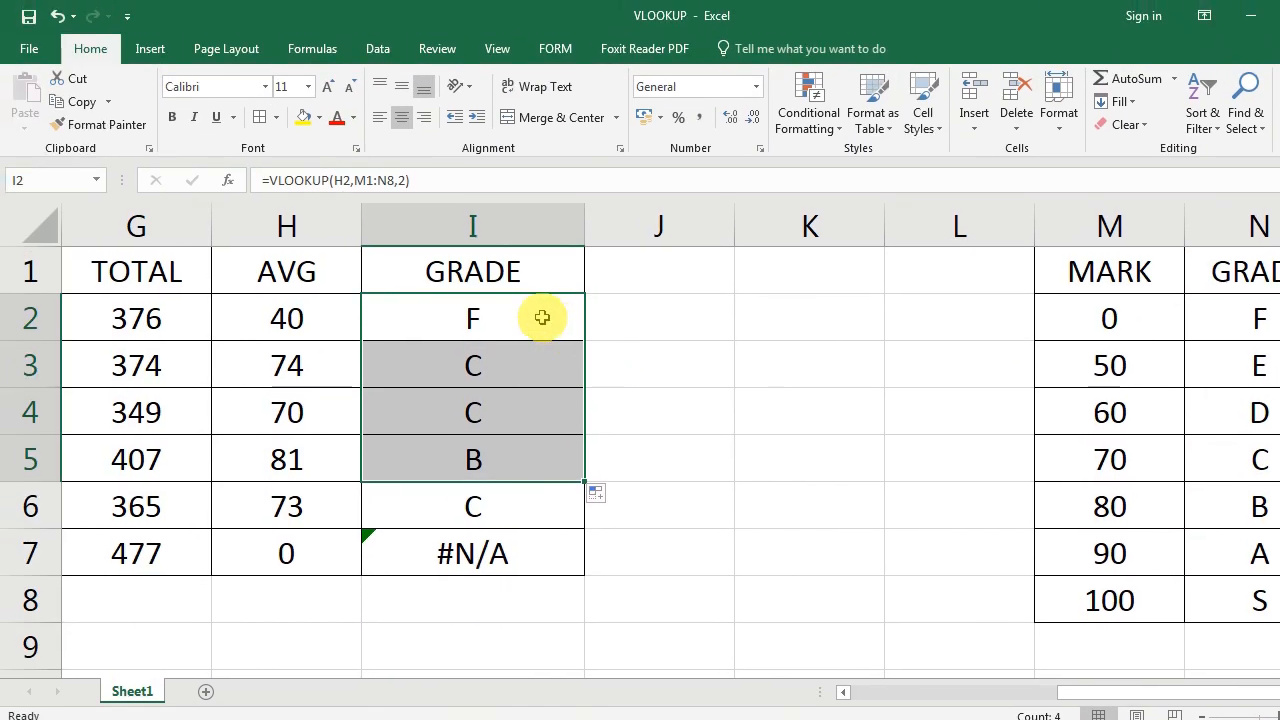
Step: Compare the table range in the I2 VLOOKUP formula with the range in I6, leaving both formulas as they are
double_click(532, 310)
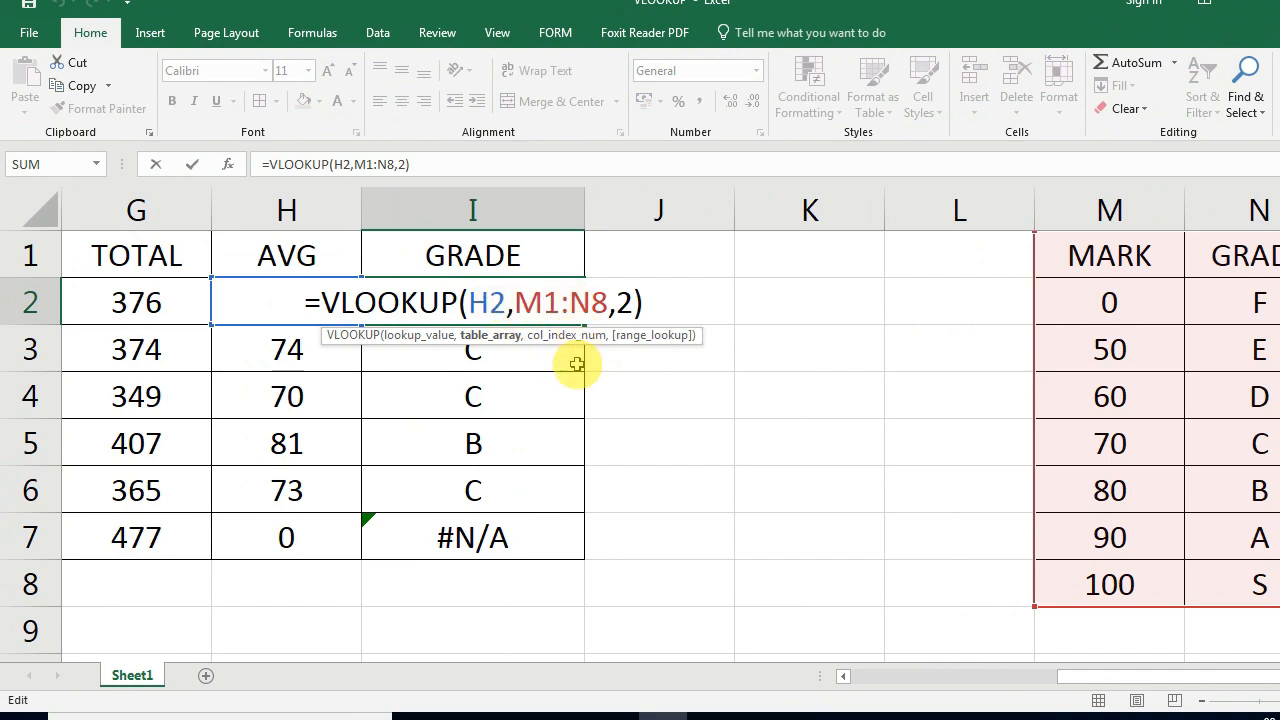
key("Escape")
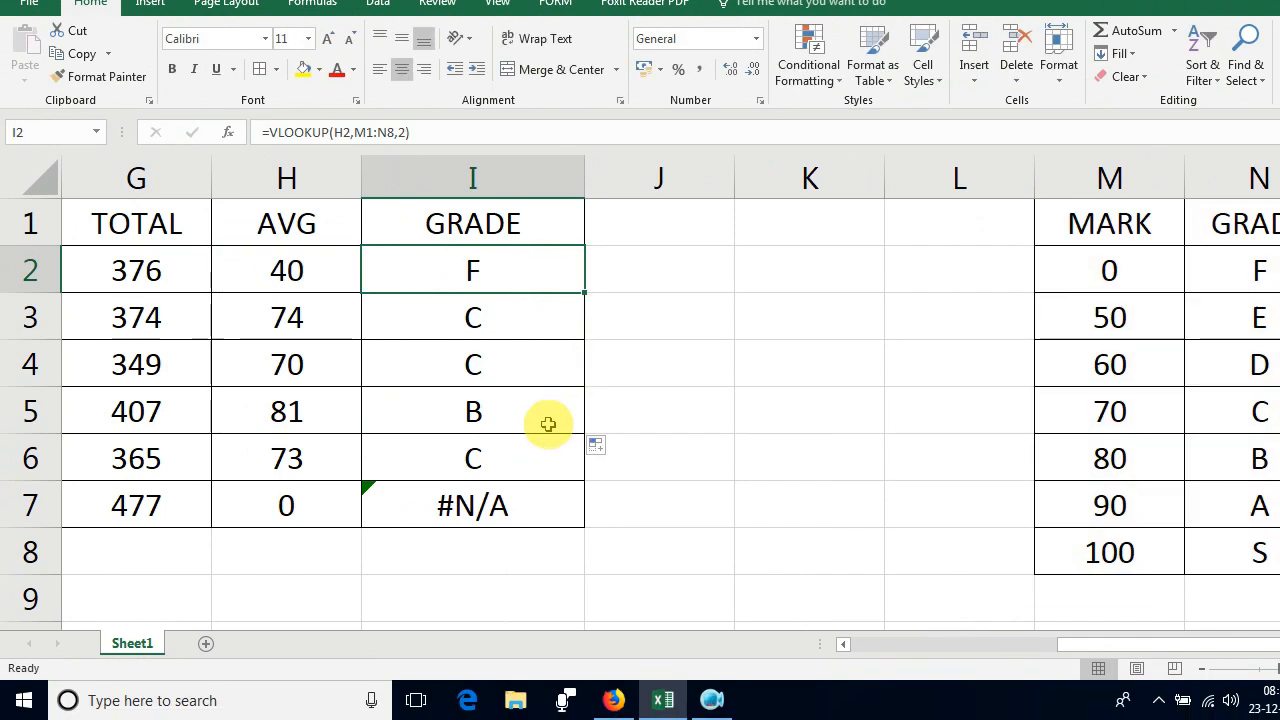
double_click(492, 470)
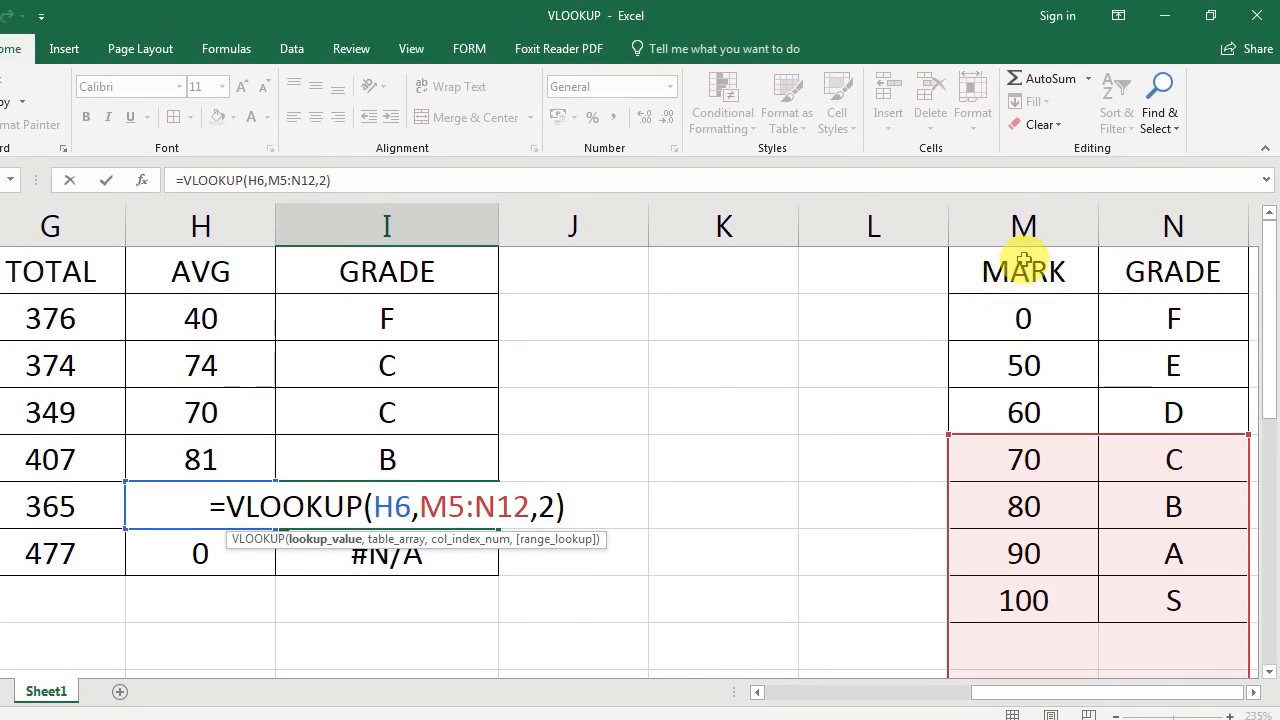
key("ctrl+Return")
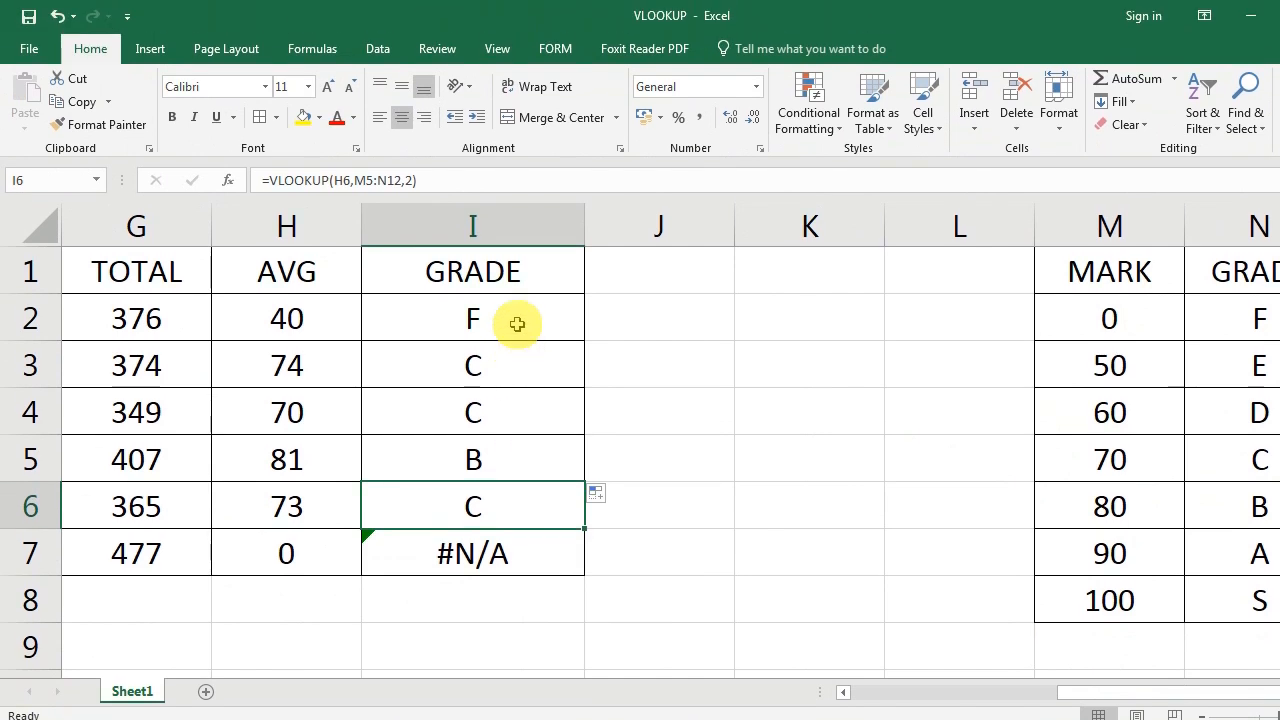
Step: Make the lookup range in the I2 formula absolute so it reads =VLOOKUP(H2,$M$1:$N$8,2)
double_click(525, 270)
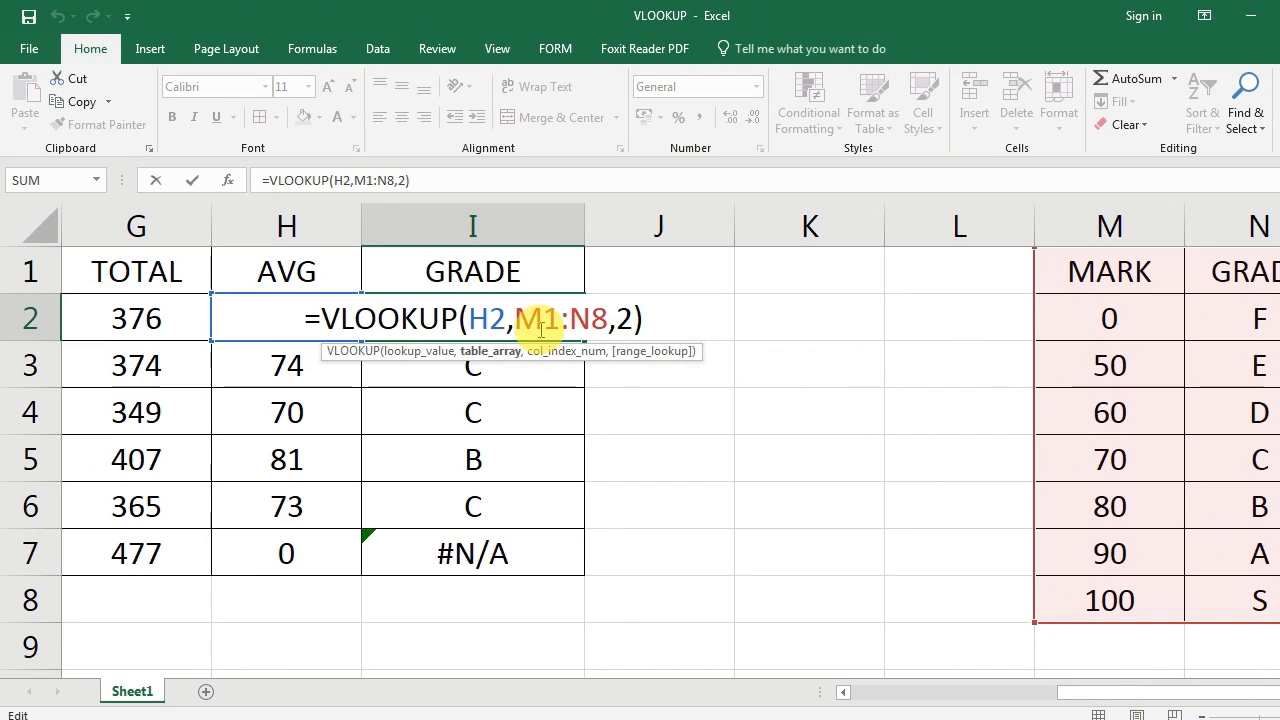
type("$")
left_click(553, 318)
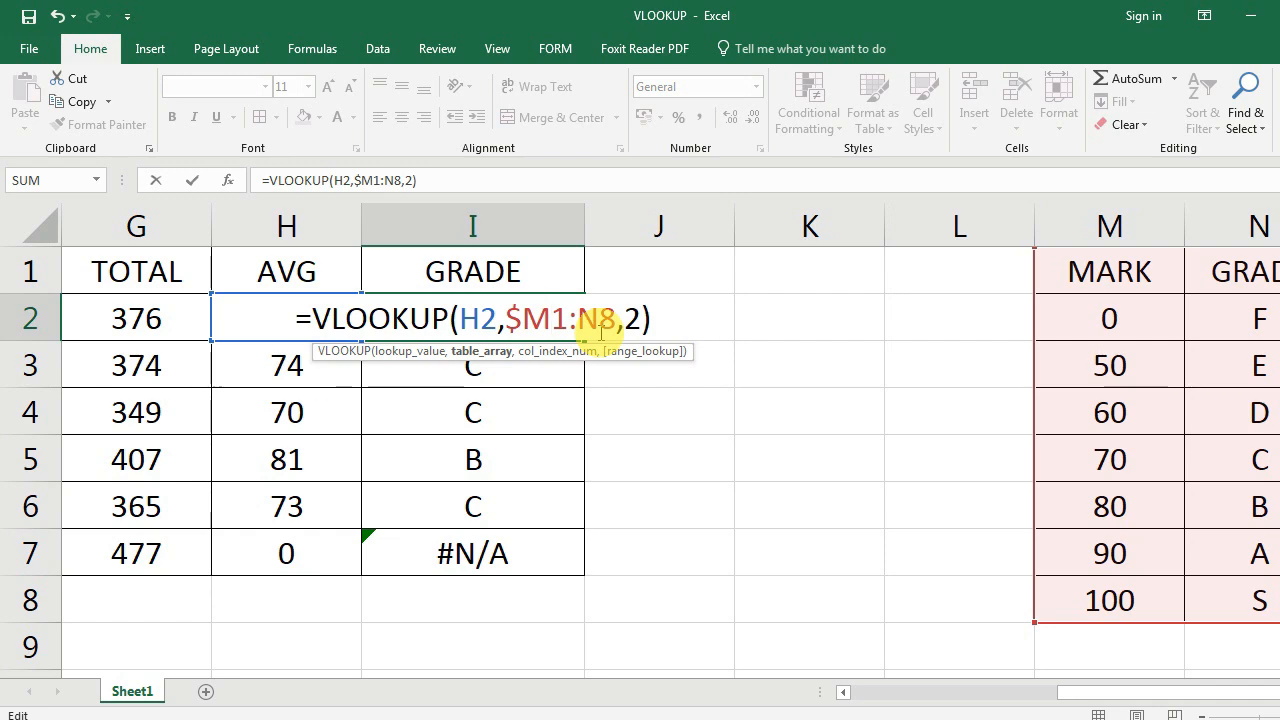
type("$M")
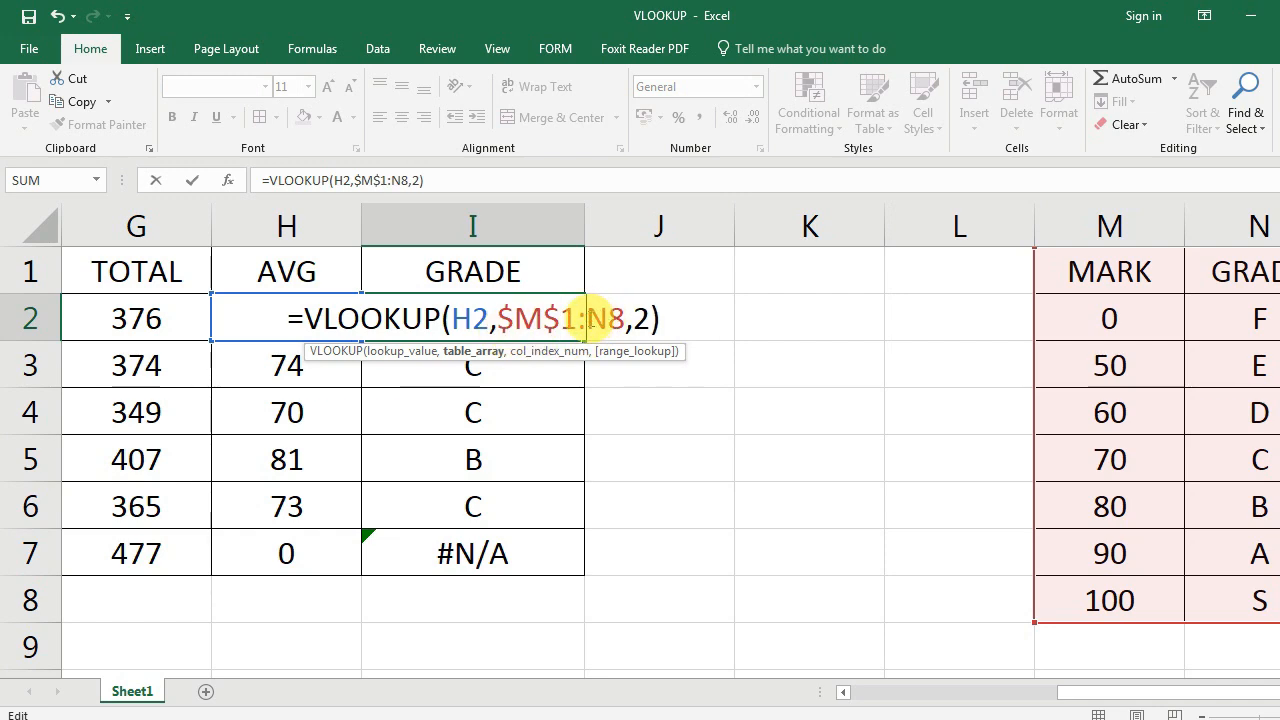
type("$1:")
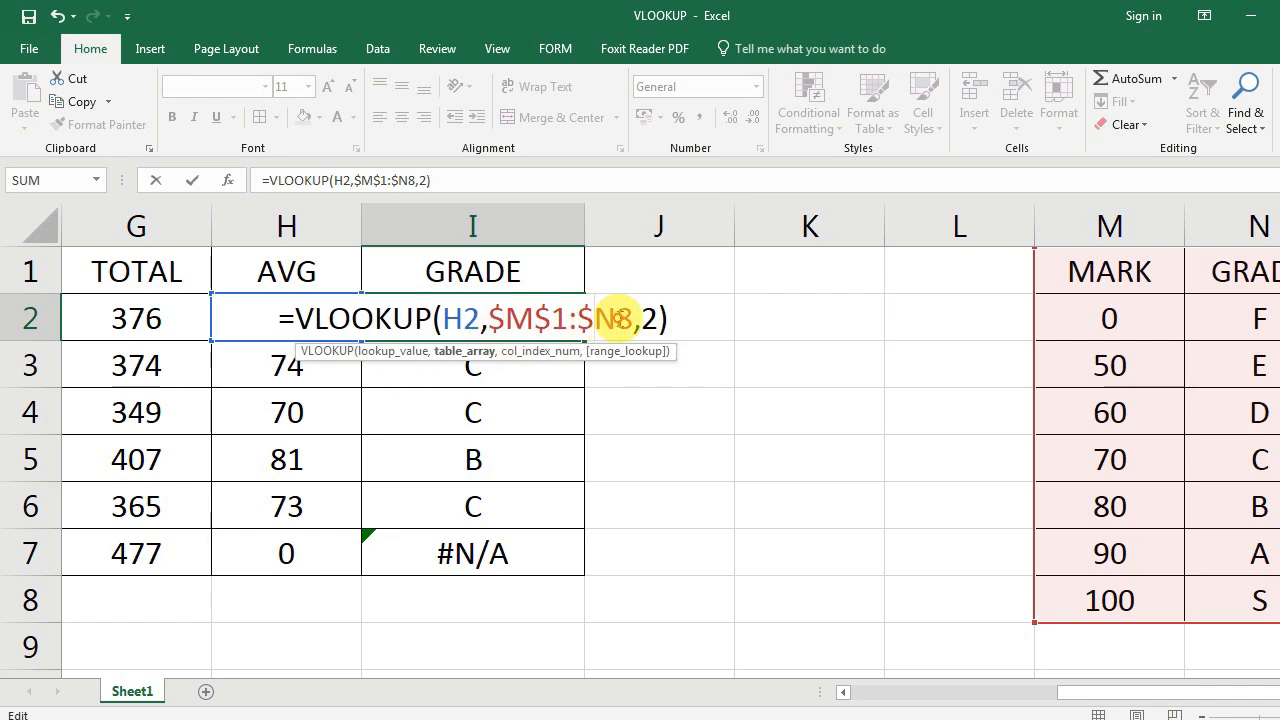
type("$")
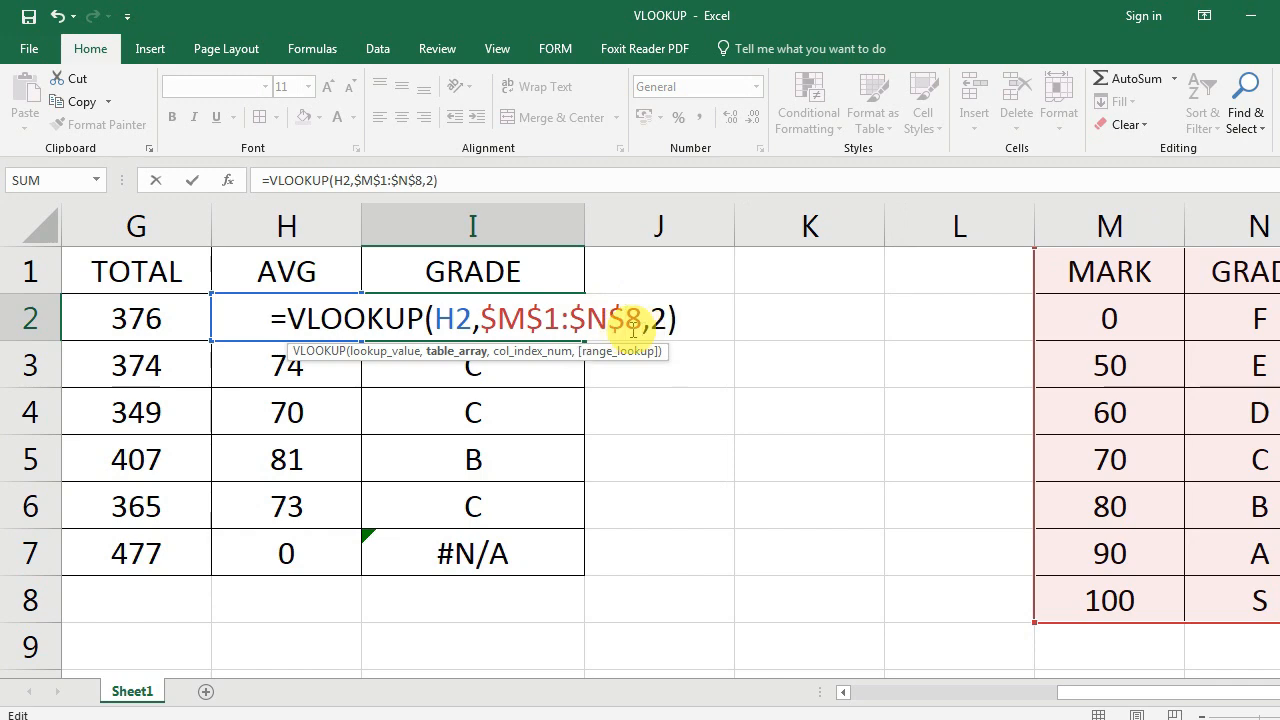
key("Return")
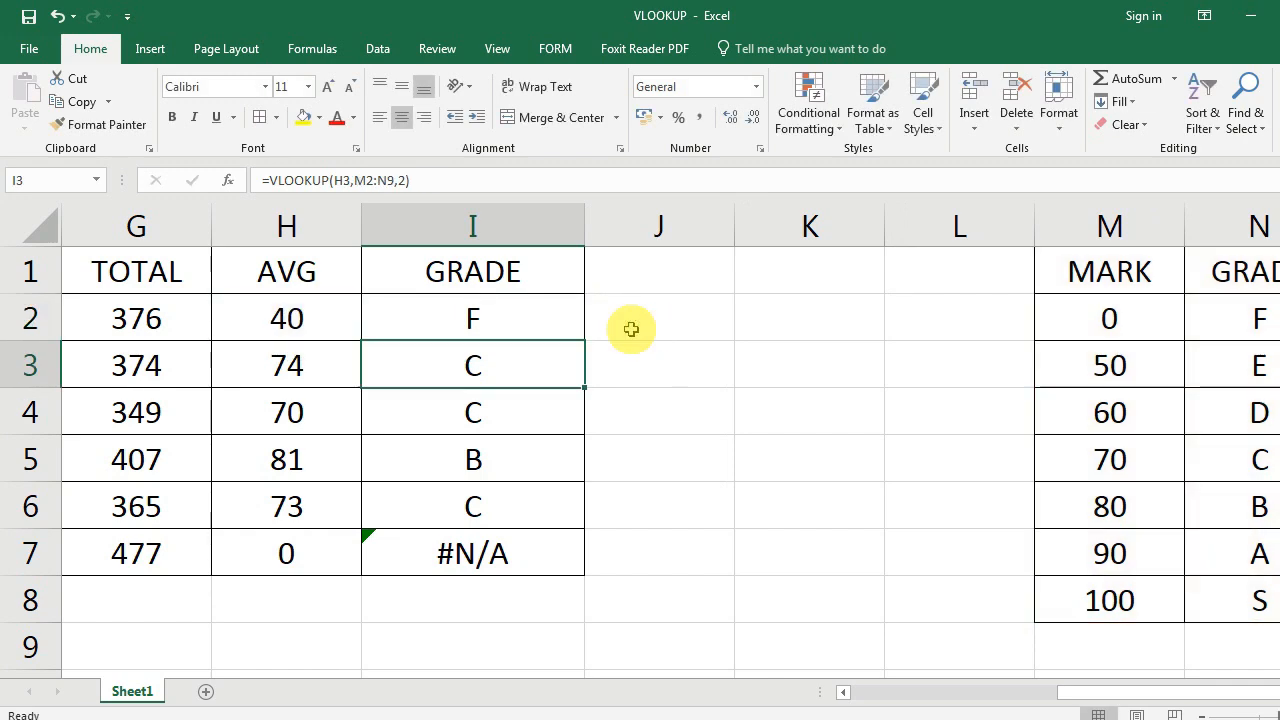
Step: Fill the VLOOKUP formula with the absolute range from I2 down through I7 and check the grade in I2 against H2
left_click(545, 320)
left_click_drag(585, 340, 585, 568)
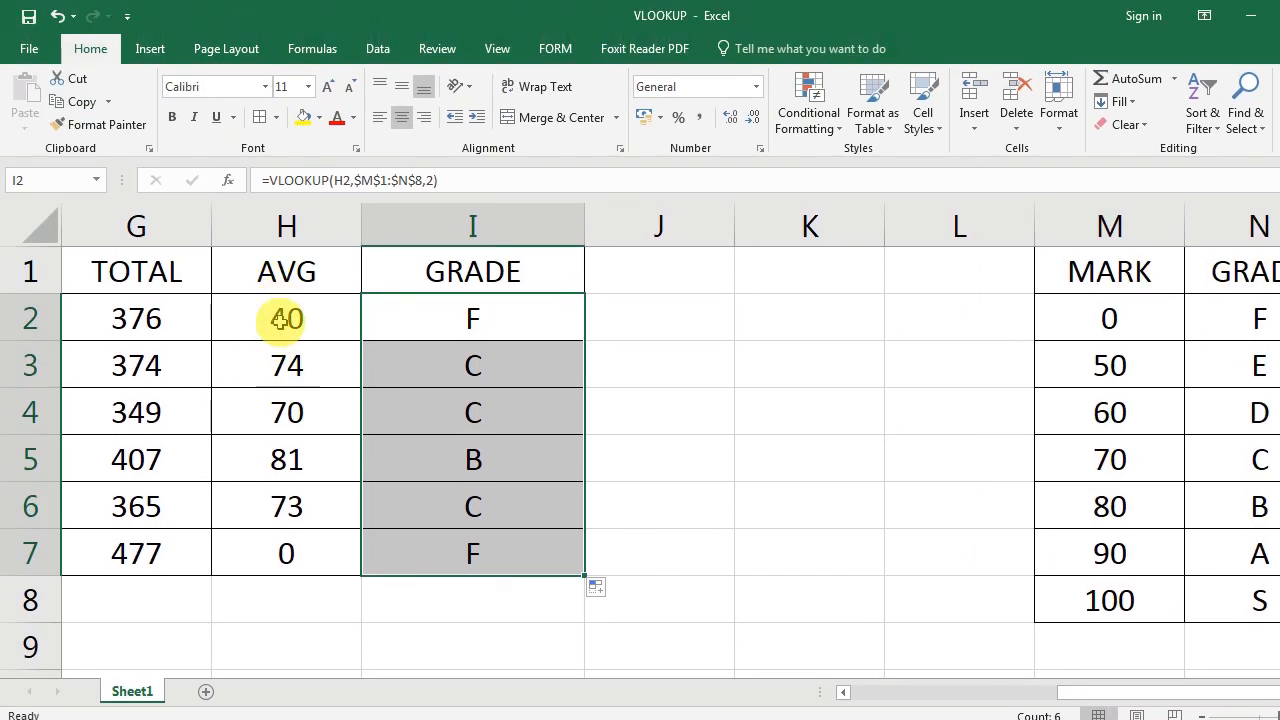
left_click(286, 318)
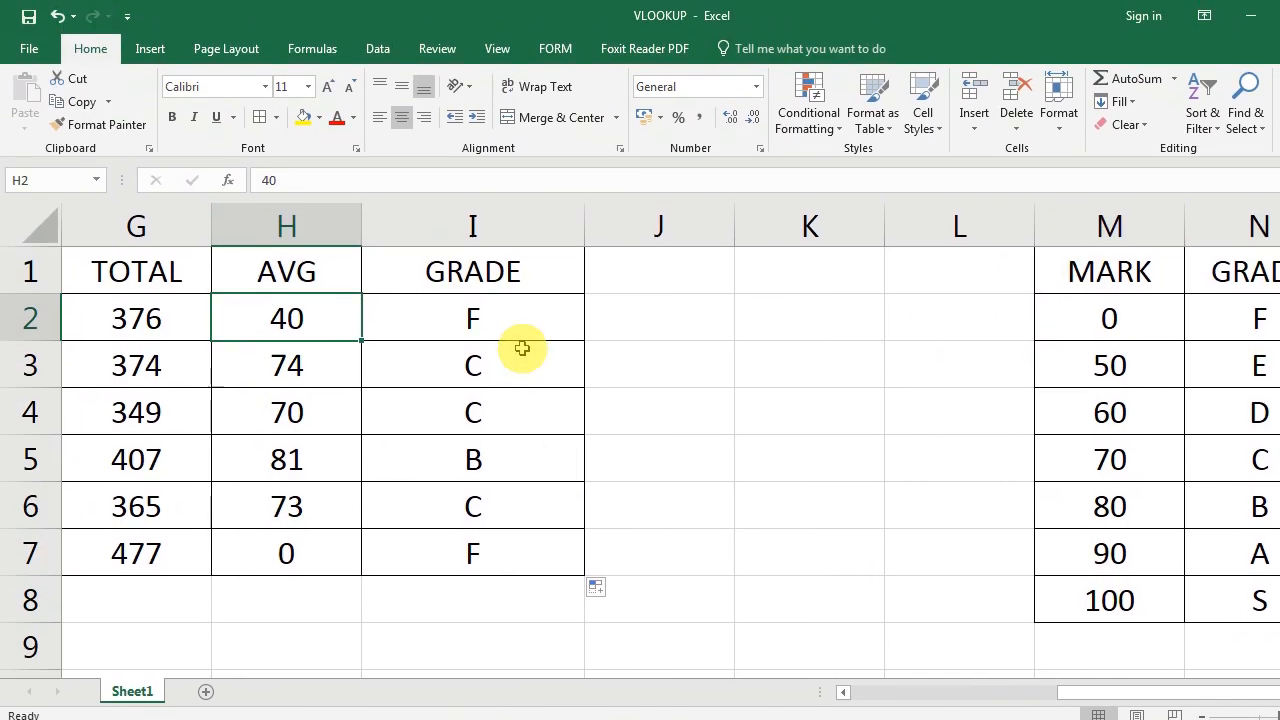
left_click(434, 323)
left_click(853, 430)
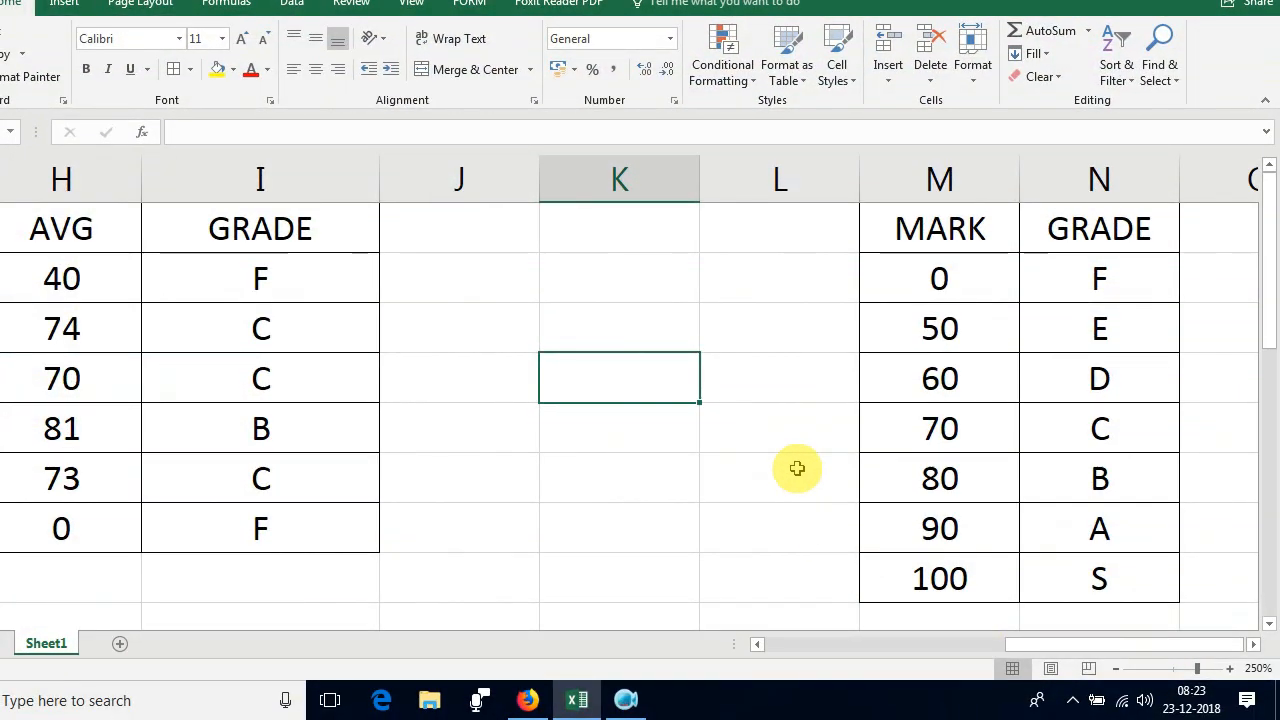
scroll(797, 468, "down", 7, "ctrl")
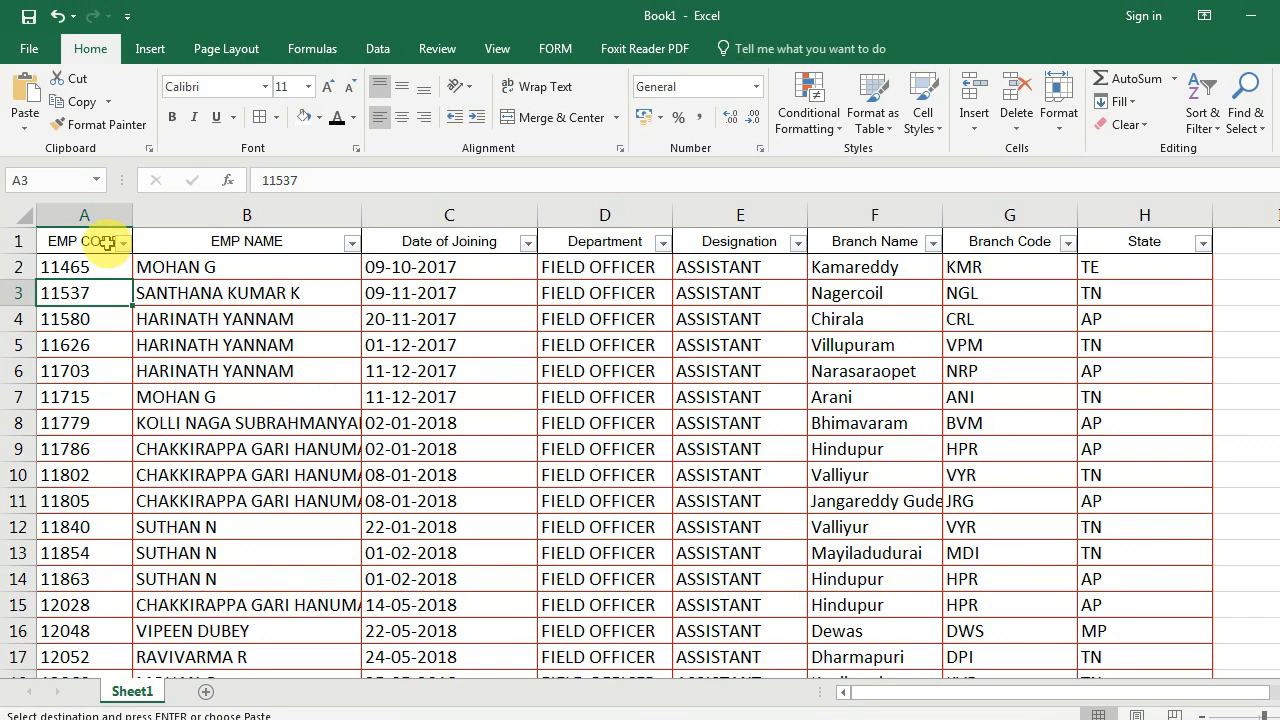
Step: Examine the employee table in the Book1 workbook, covering the EMP CODE, EMP NAME, Date of Joining and Department columns and the rows below
left_click(107, 243)
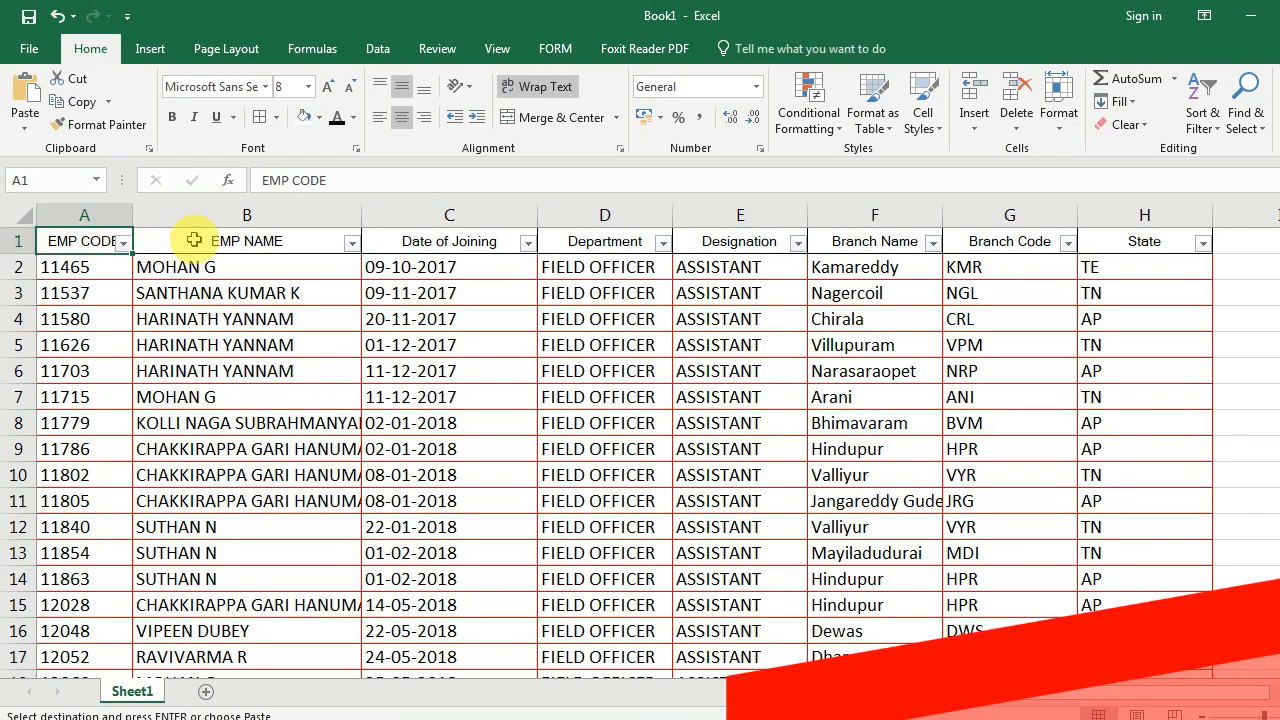
left_click(232, 242)
left_click(466, 241)
left_click(600, 241)
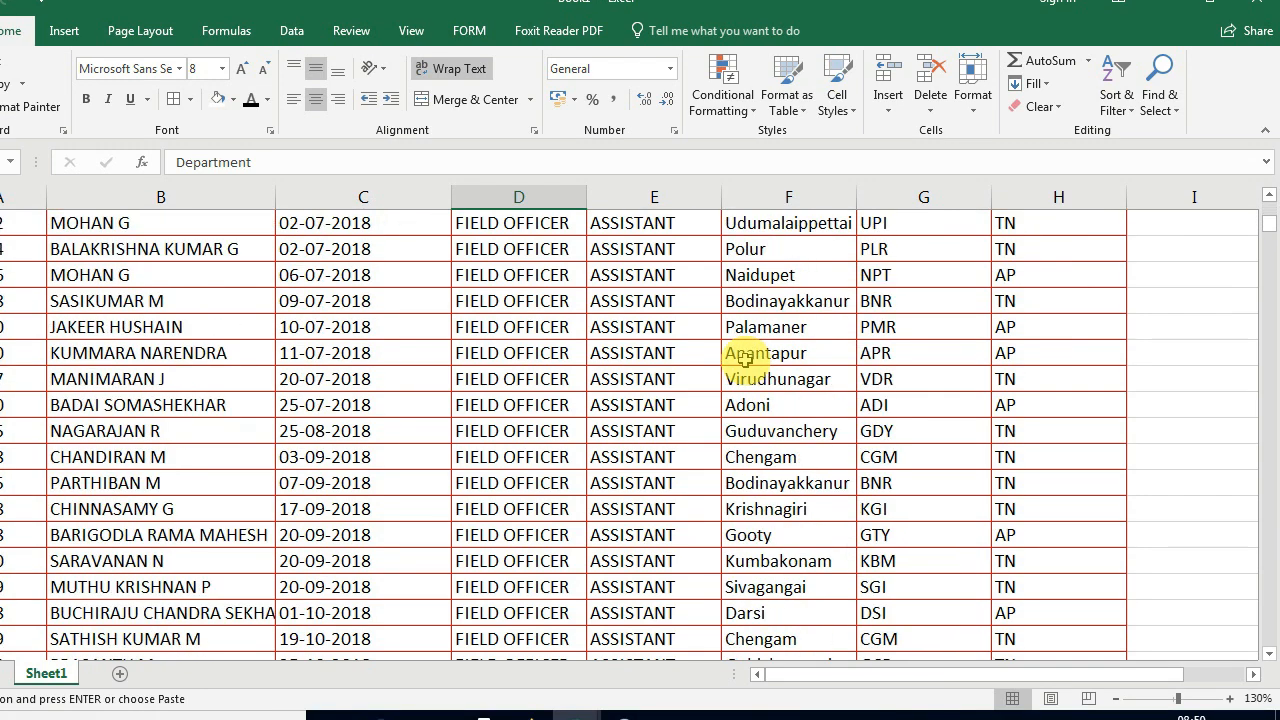
scroll(745, 360, "down", 10)
left_click_drag(1270, 244, 1265, 176)
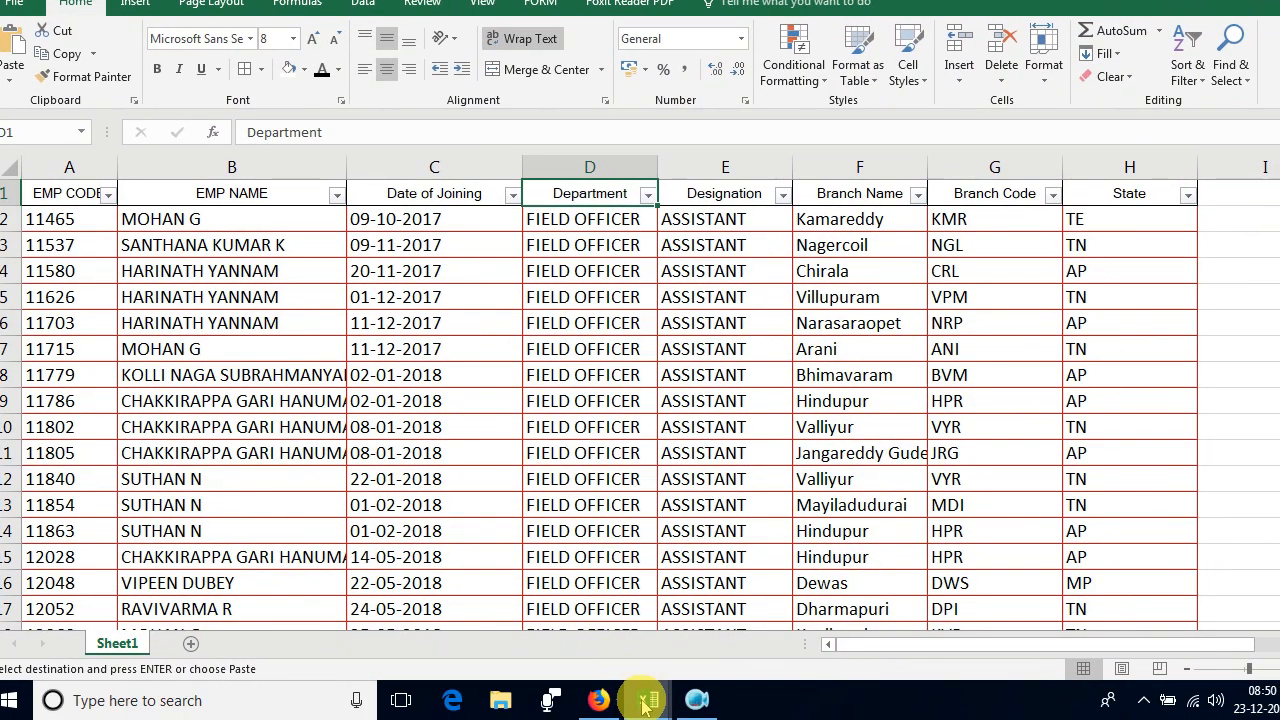
Step: Switch to the Book2 workbook and examine its EMP CODE list and the empty EMP NAME, Branch Name and Date of Joining columns
mouse_move(645, 703)
left_click(686, 629)
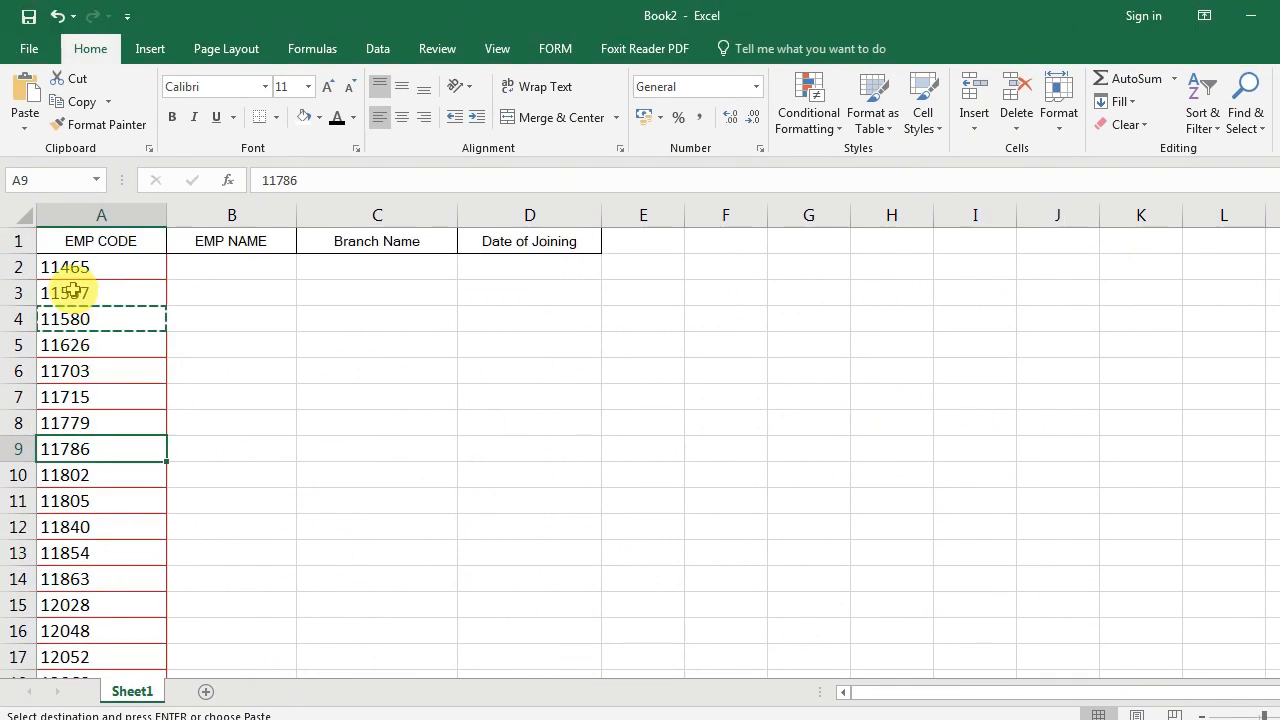
scroll(150, 450, "down", 3)
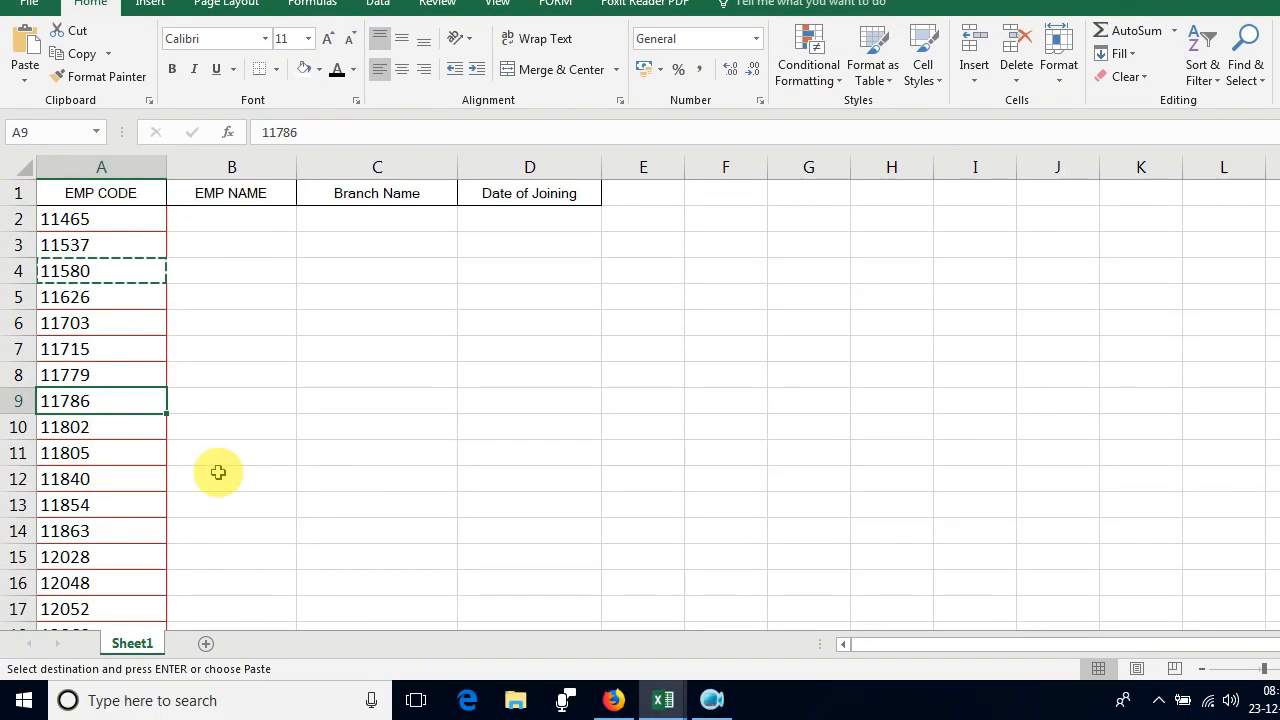
left_click(216, 471)
scroll(219, 472, "up", 1)
scroll(246, 445, "up", 2)
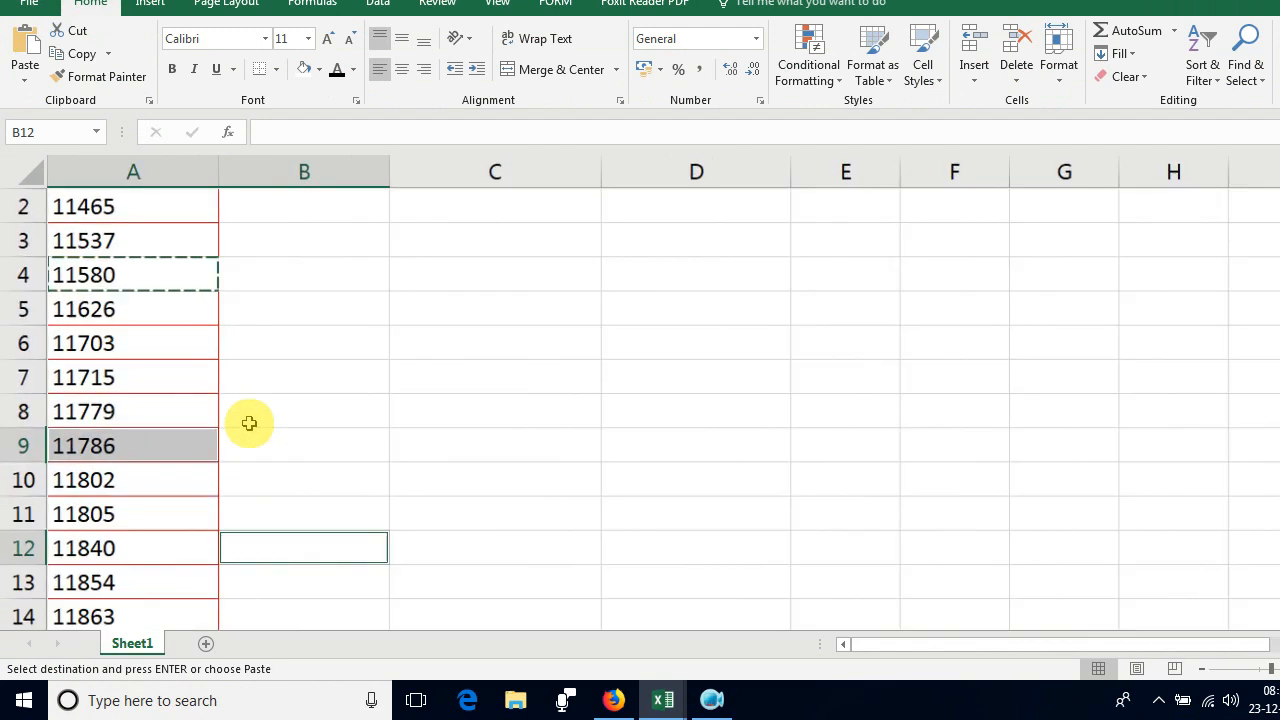
scroll(240, 385, "up", 1)
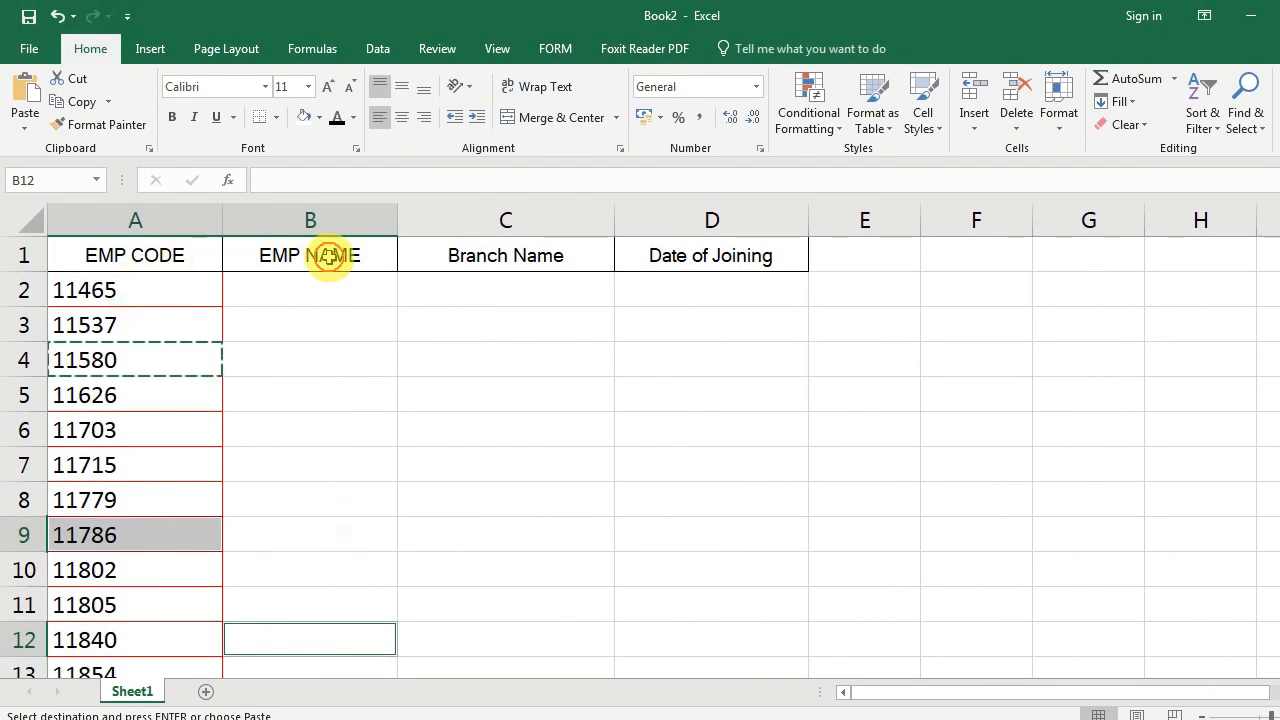
Step: Review the EMP NAME, Branch Name and Date of Joining headers in Book2 and the empty cells below them
left_click(330, 256)
left_click(534, 257)
left_click(658, 257)
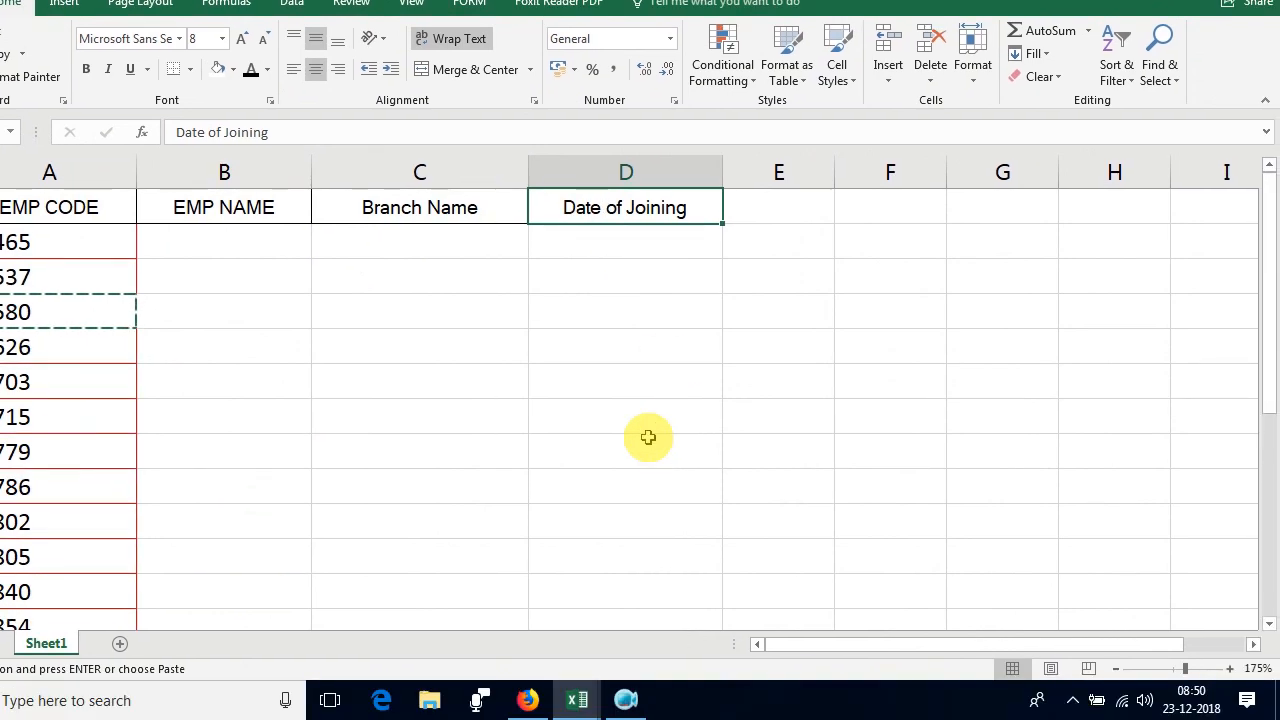
scroll(733, 486, "down", 4)
scroll(733, 486, "up", 4)
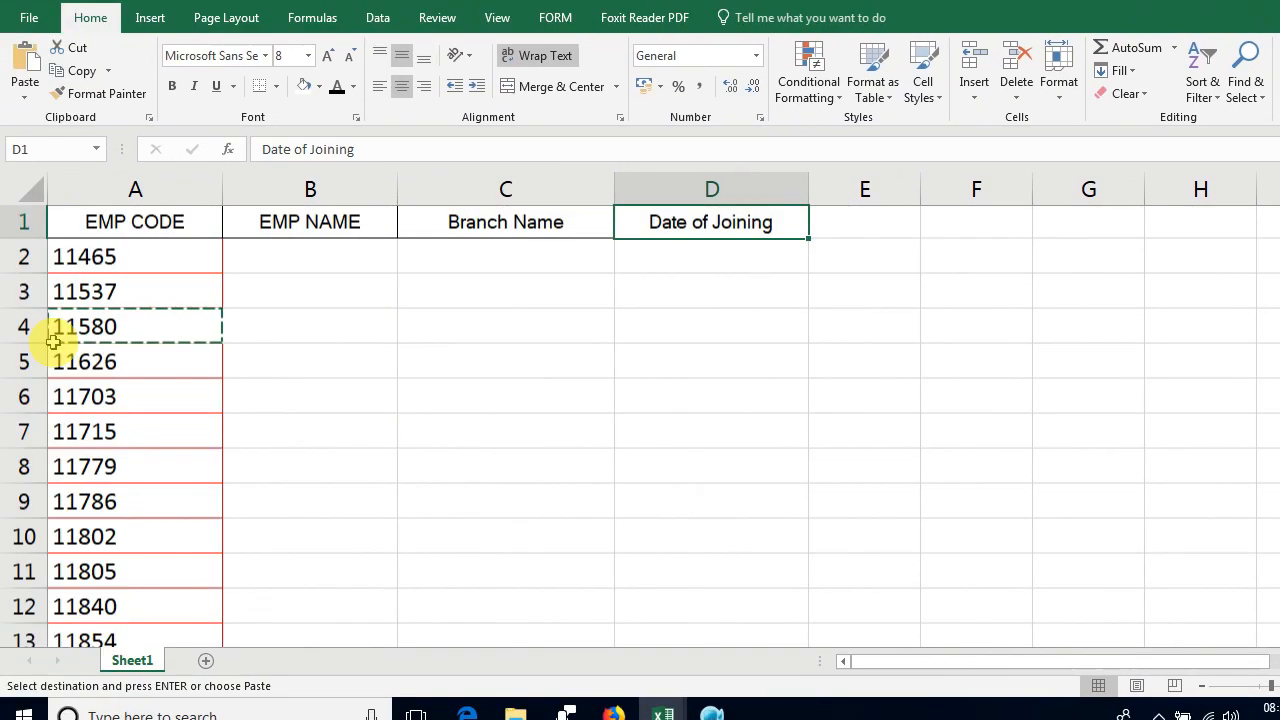
Step: Copy the first EMP CODE from cell A2 of Book2, search for it in the Book1 workbook, and close the search
left_click(106, 256)
key("ctrl+c")
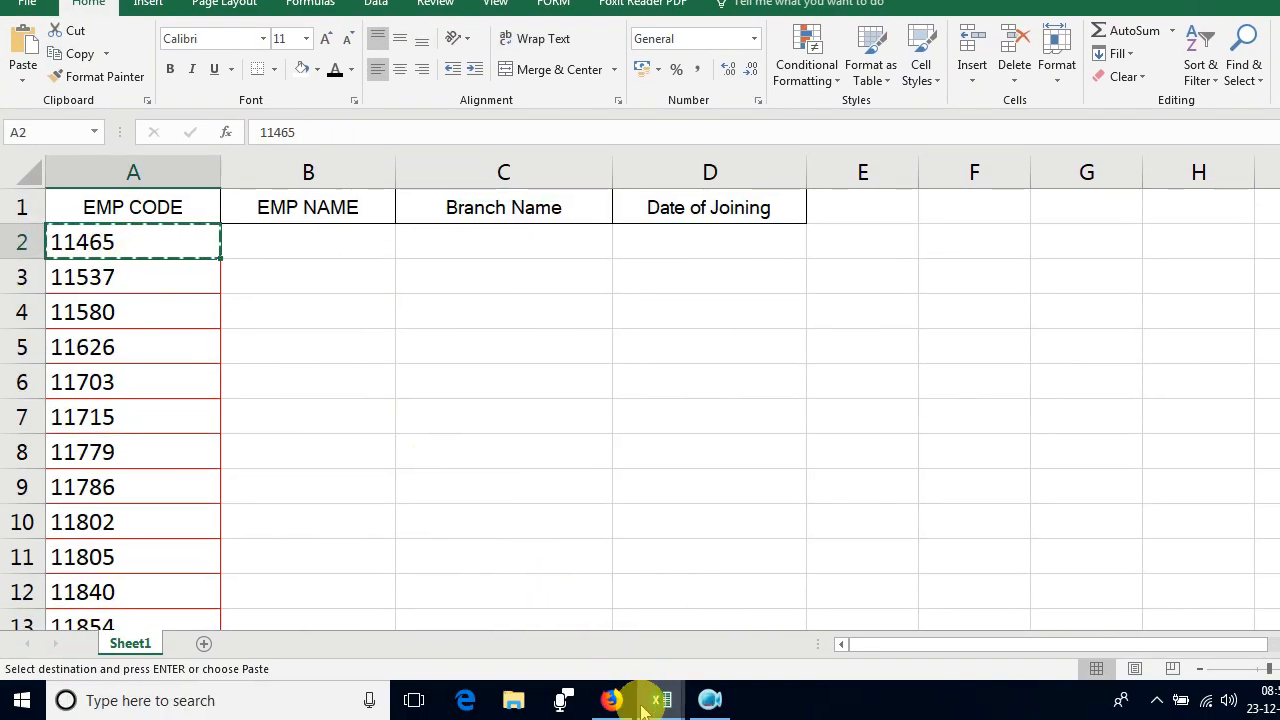
mouse_move(650, 700)
left_click(588, 645)
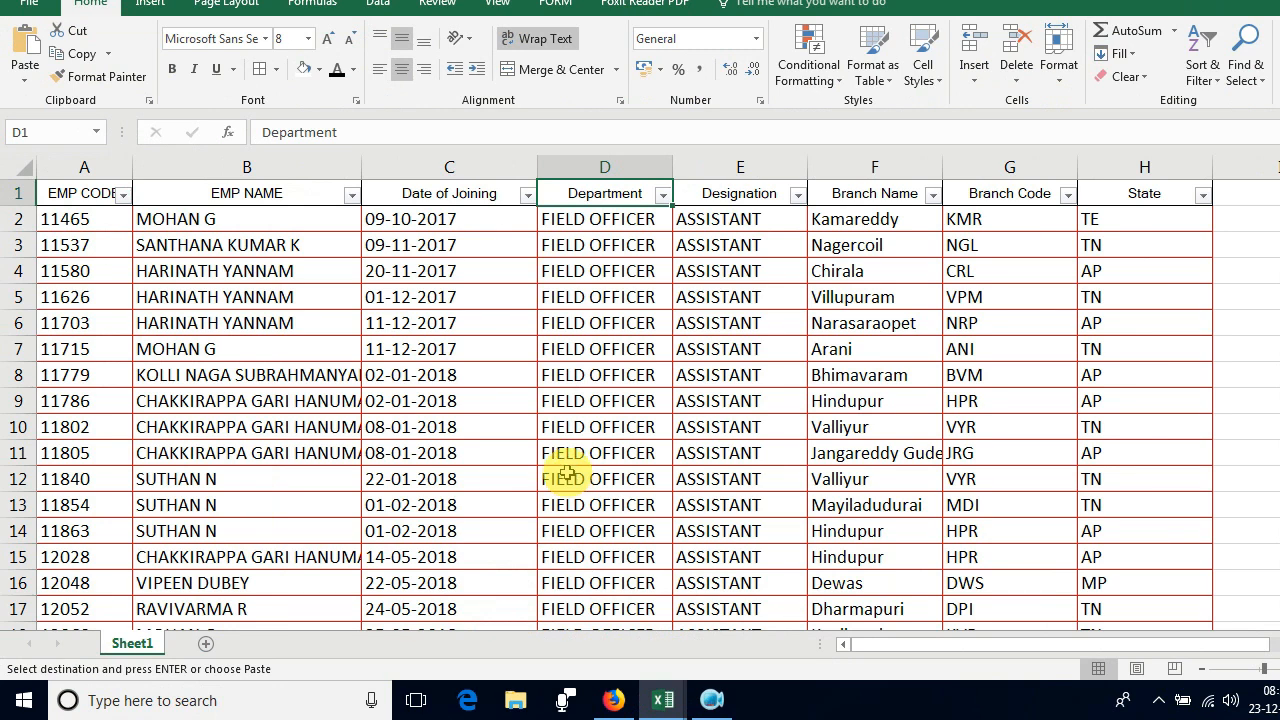
key("ctrl+f")
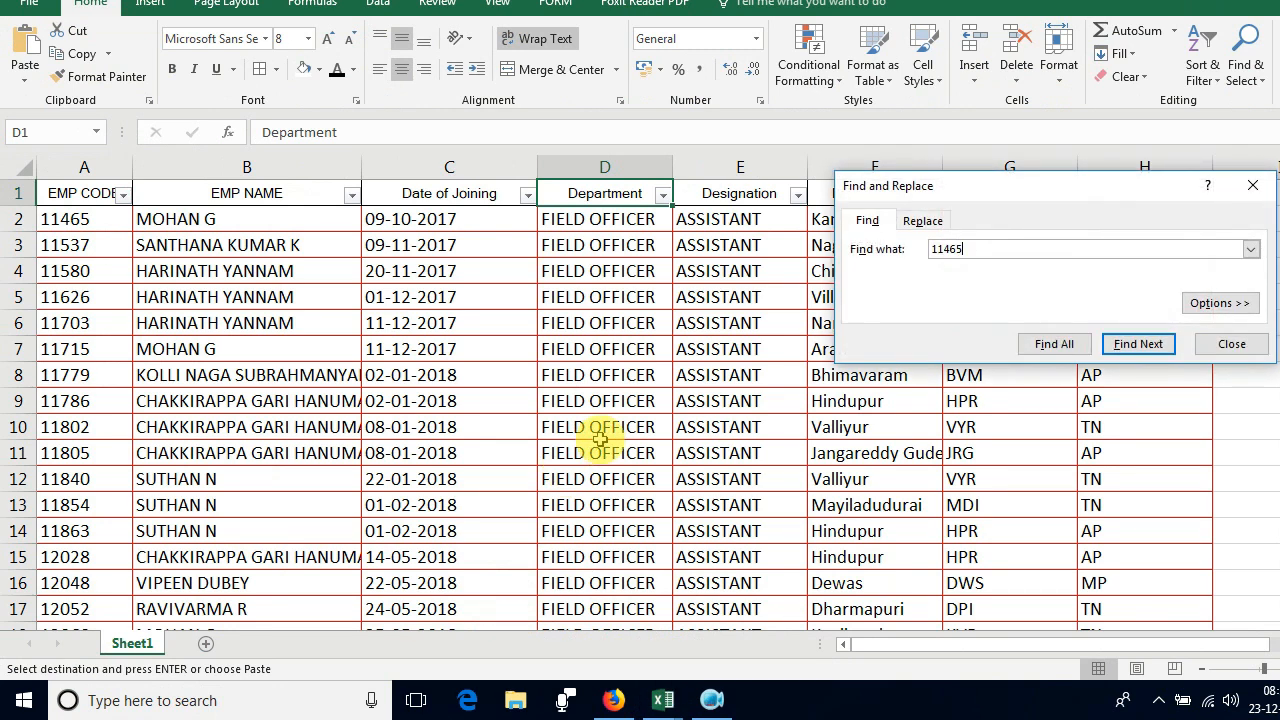
key("Return")
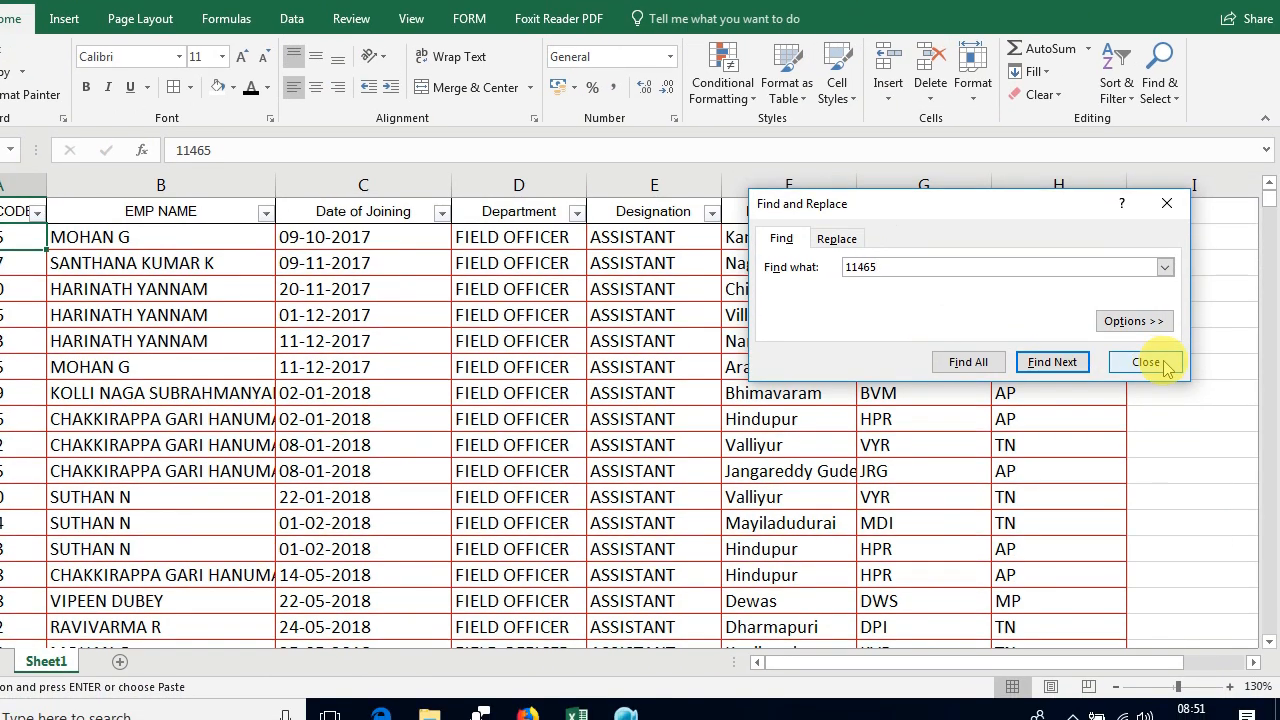
left_click(1231, 391)
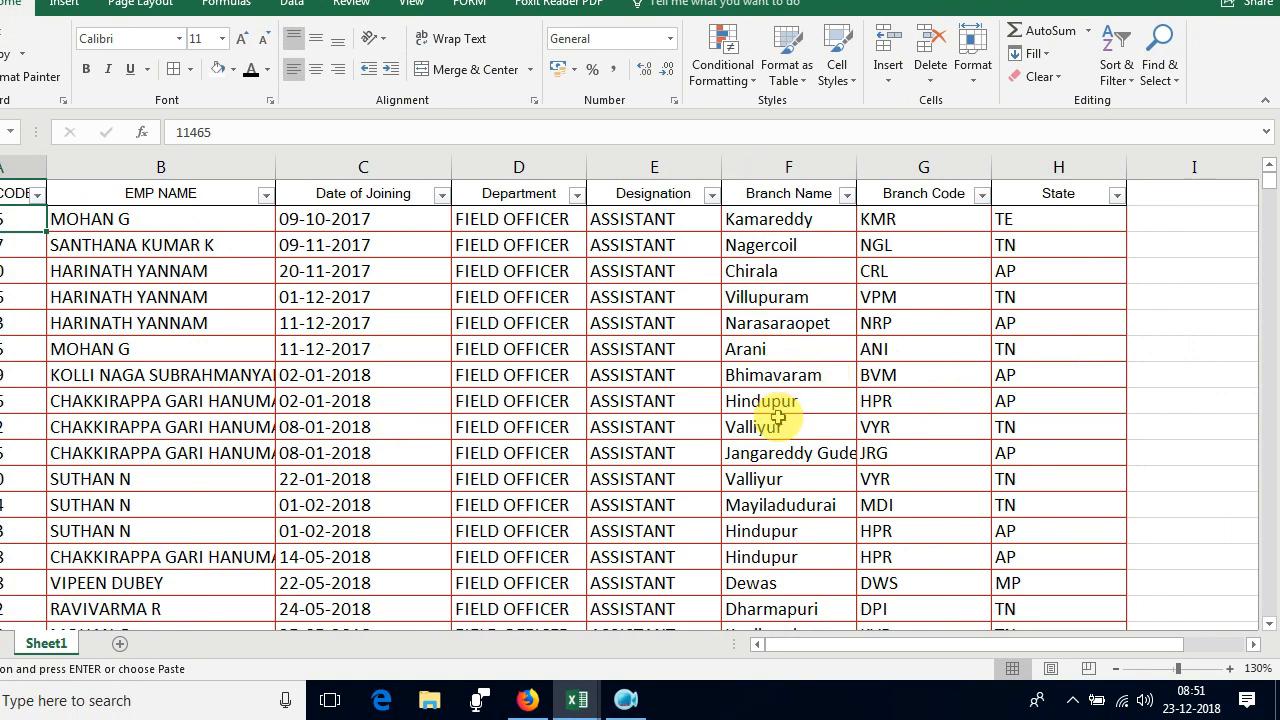
Step: Return to the Book2 workbook, look through its EMP CODE list, and select the first empty EMP NAME cell, B2
mouse_move(580, 700)
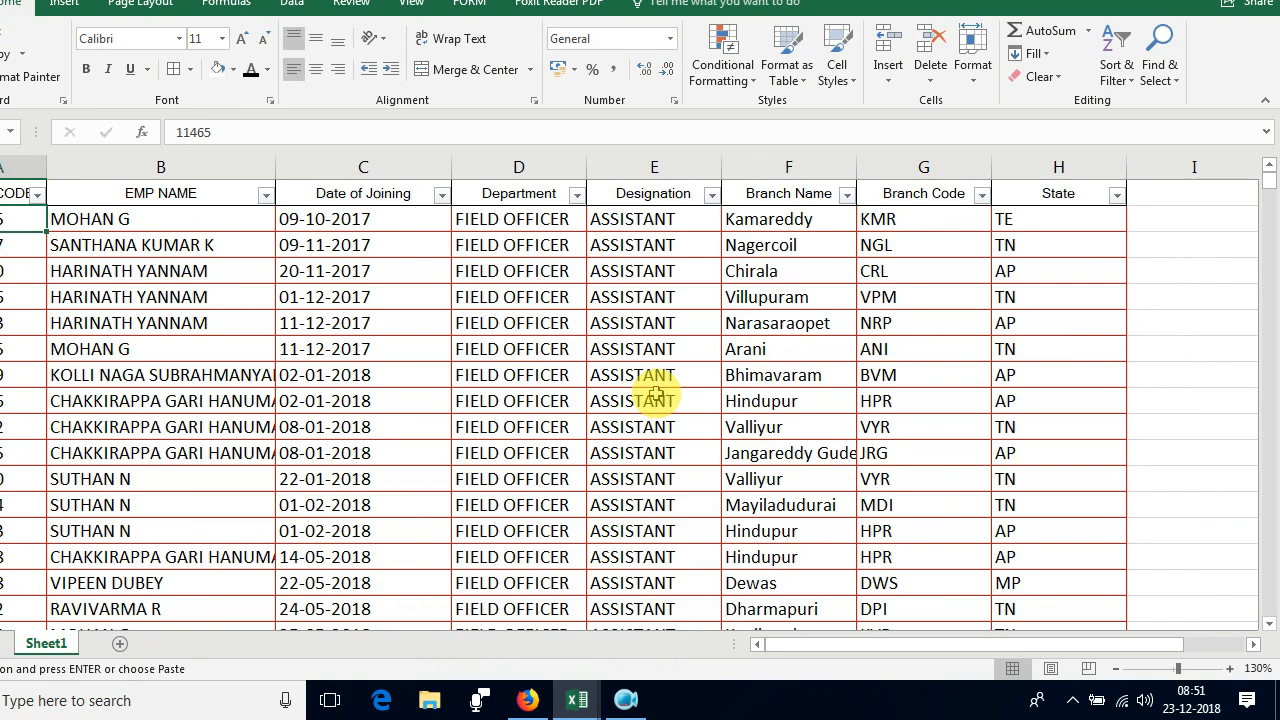
mouse_move(580, 700)
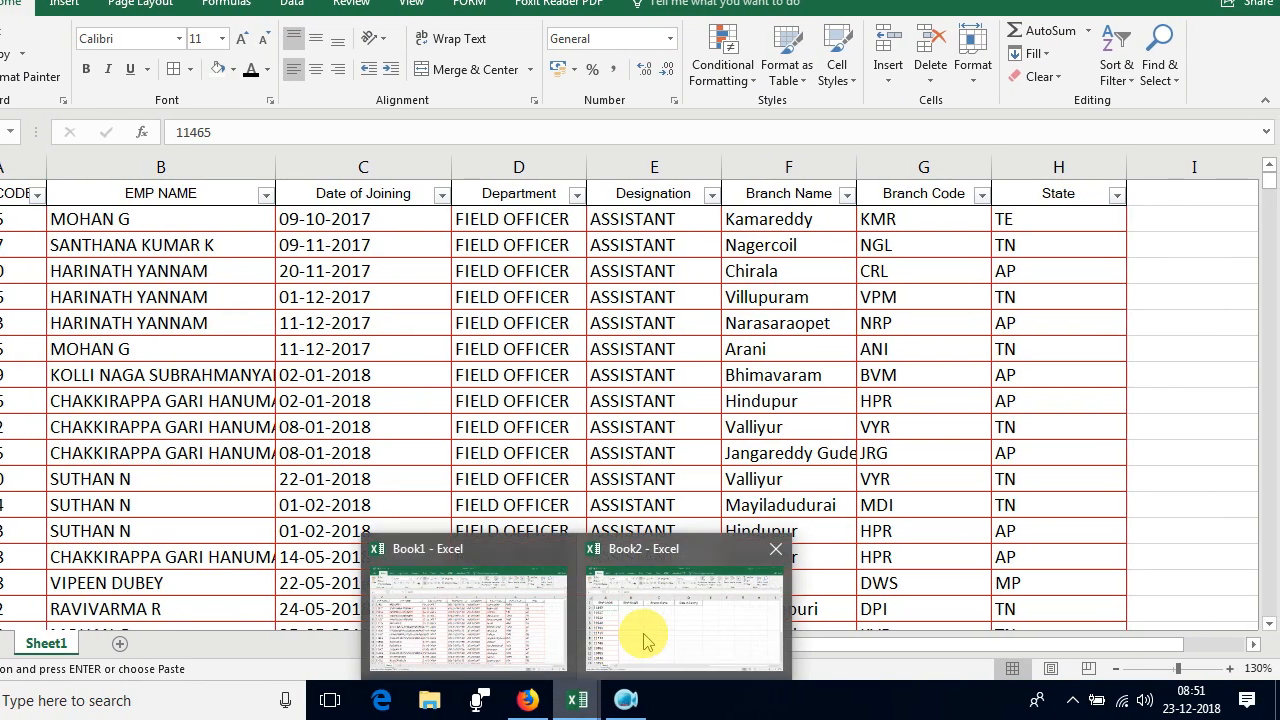
left_click(645, 640)
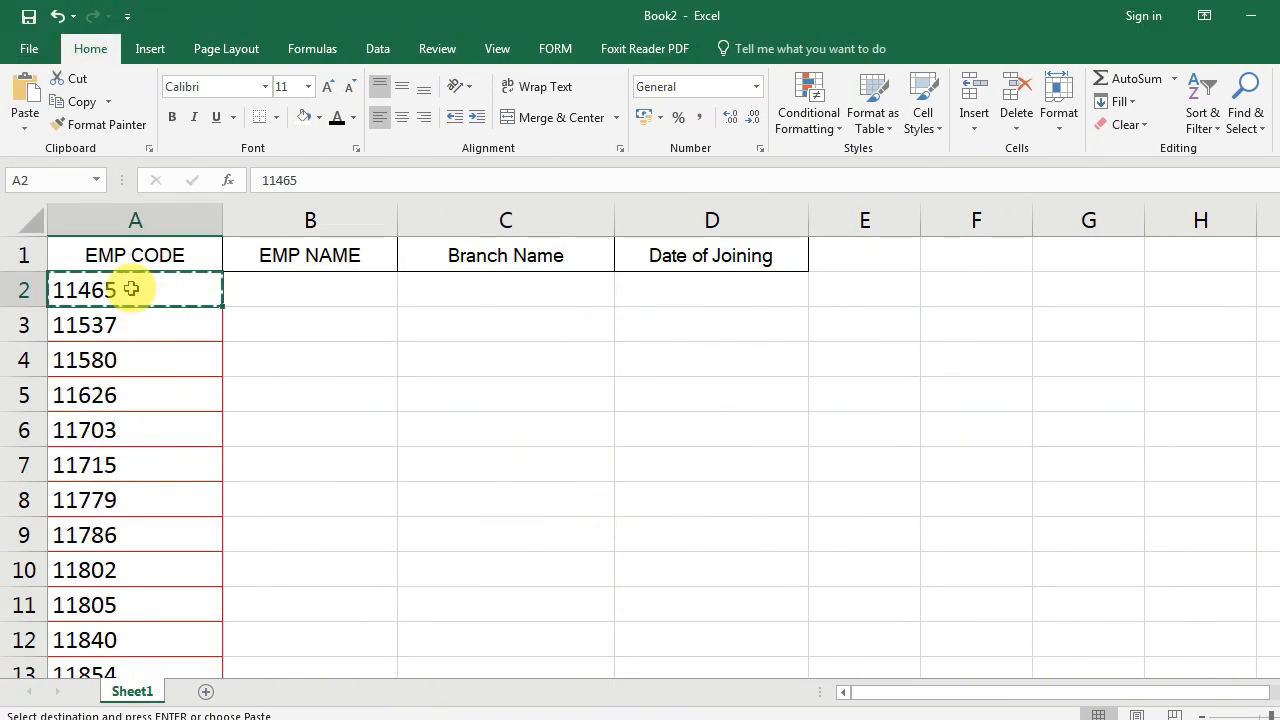
scroll(150, 620, "down", 6)
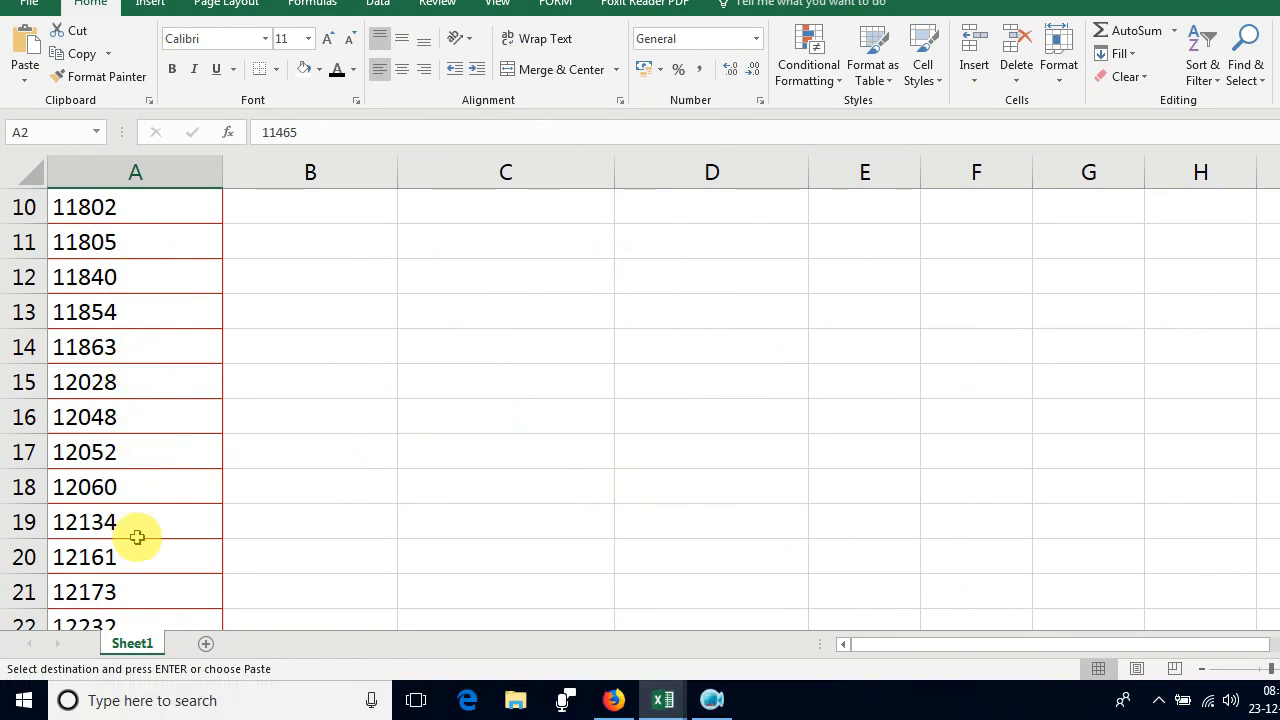
scroll(150, 620, "up", 6)
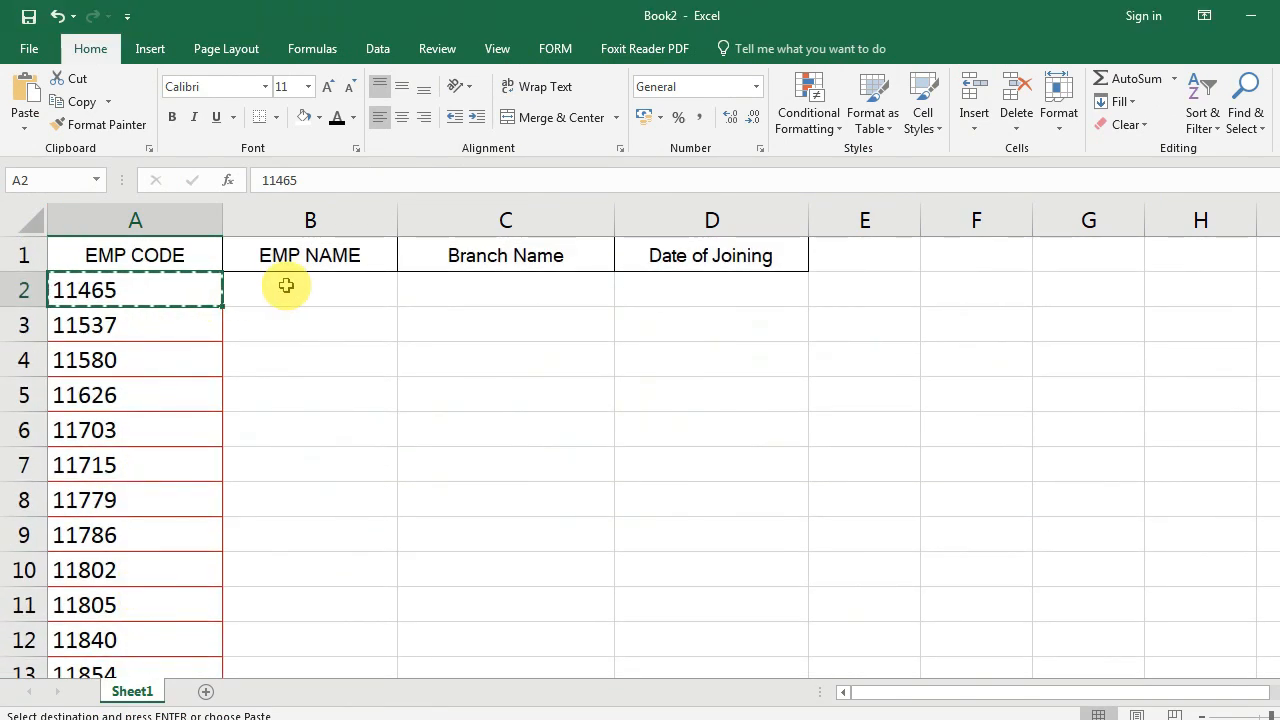
left_click(332, 293)
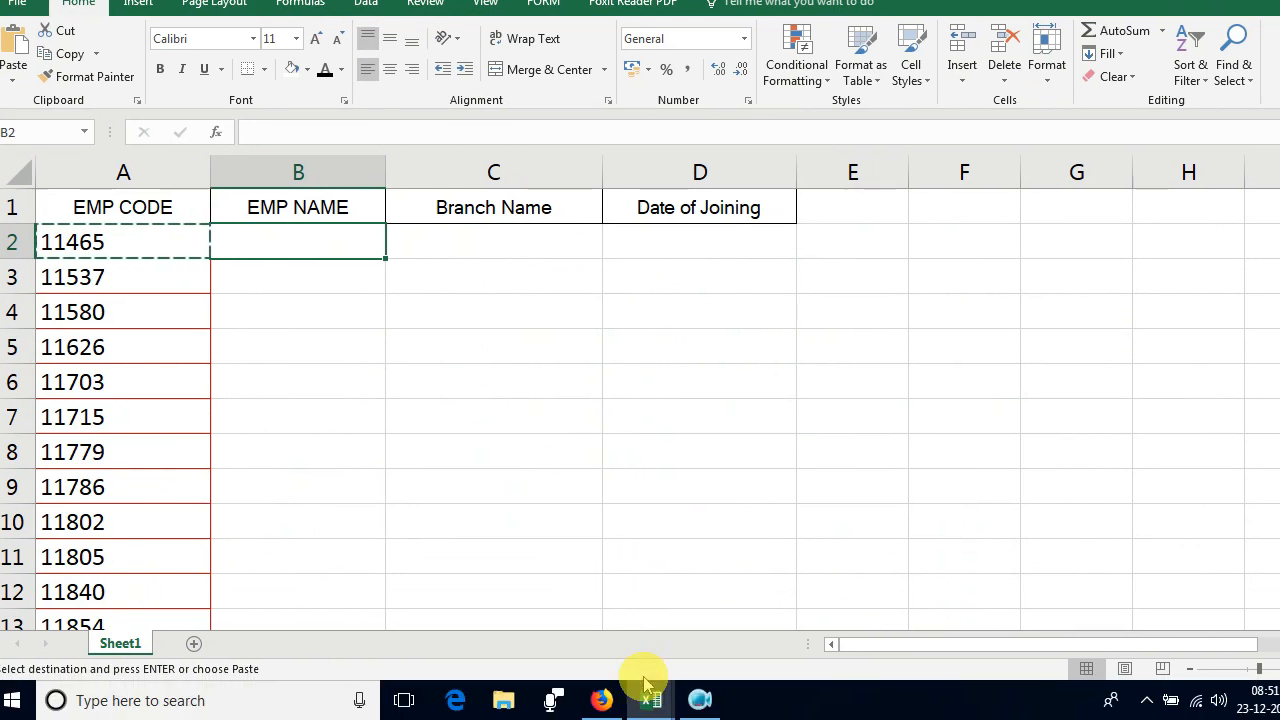
Step: Switch to Book1 and compare the repeated employee name in rows 2 and 7 with the EMP CODE in row 7
mouse_move(663, 700)
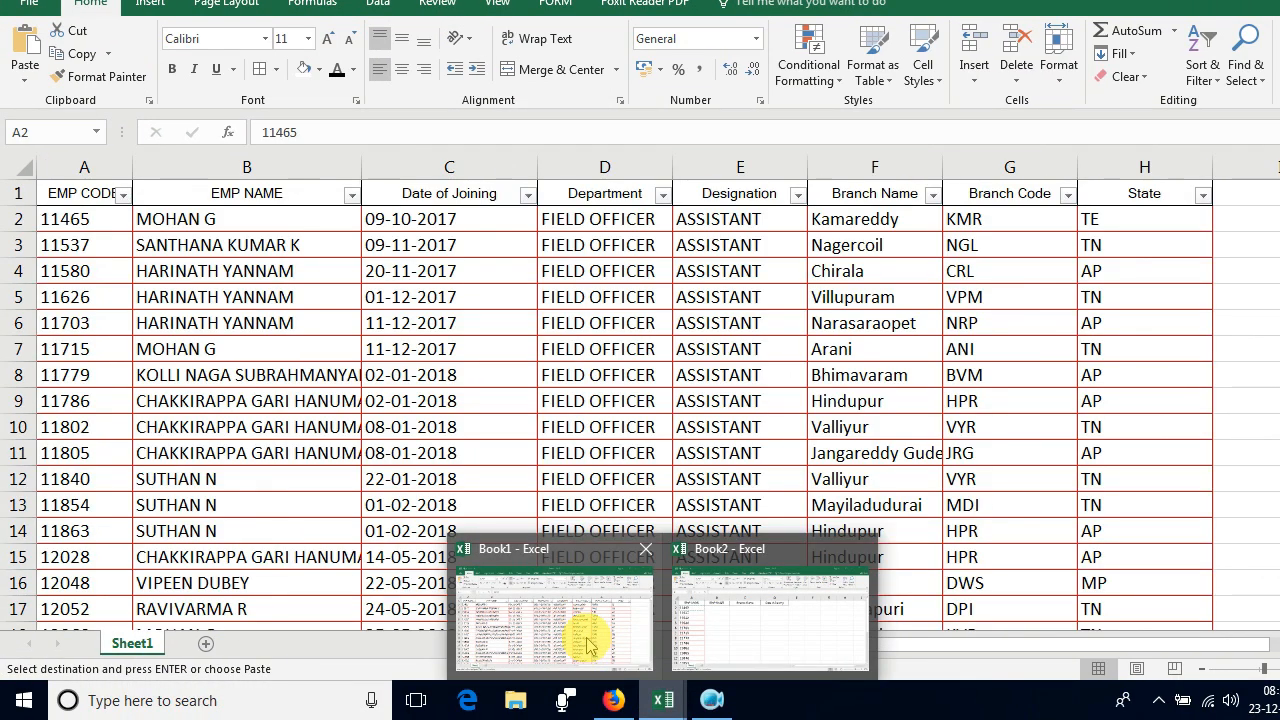
left_click(588, 648)
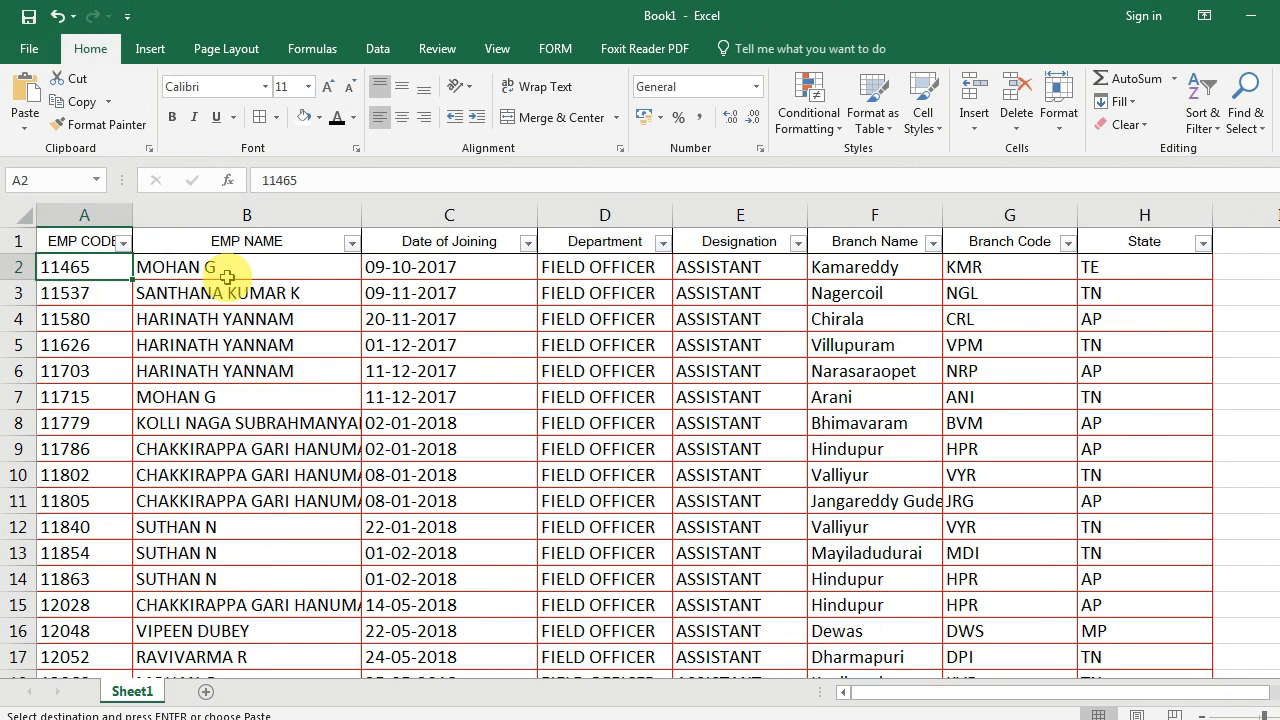
left_click(224, 272)
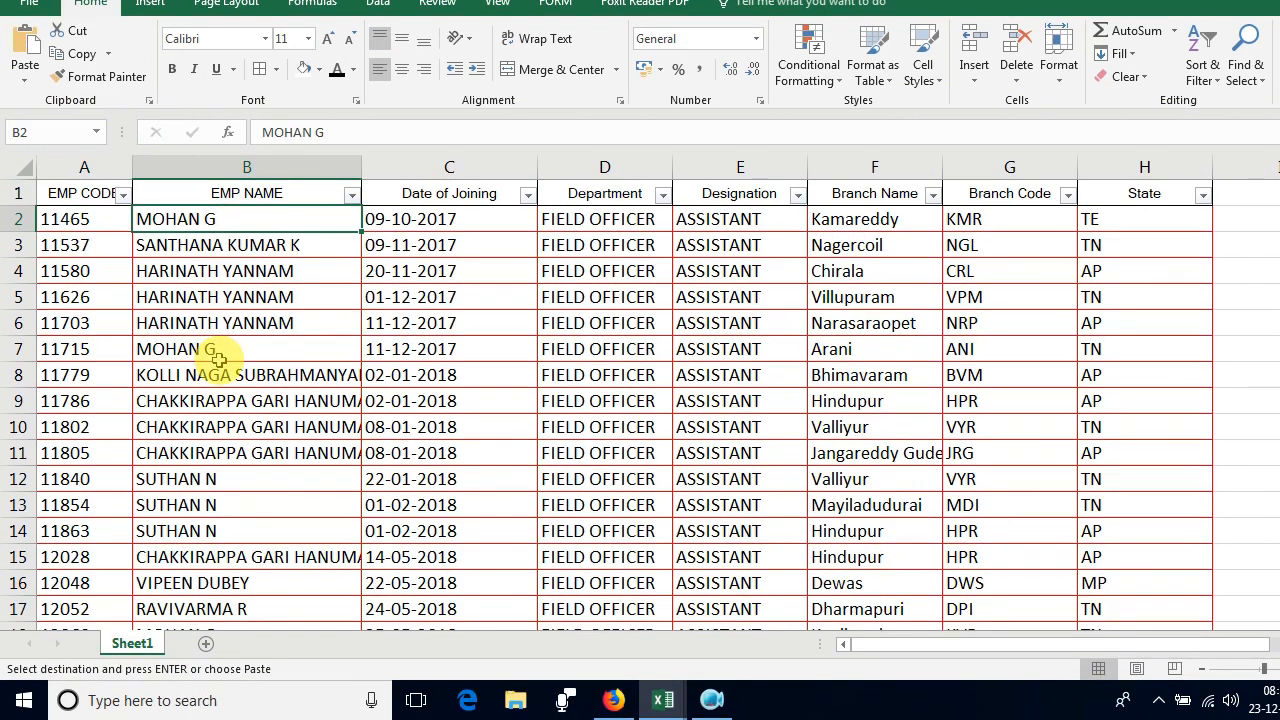
left_click(225, 397)
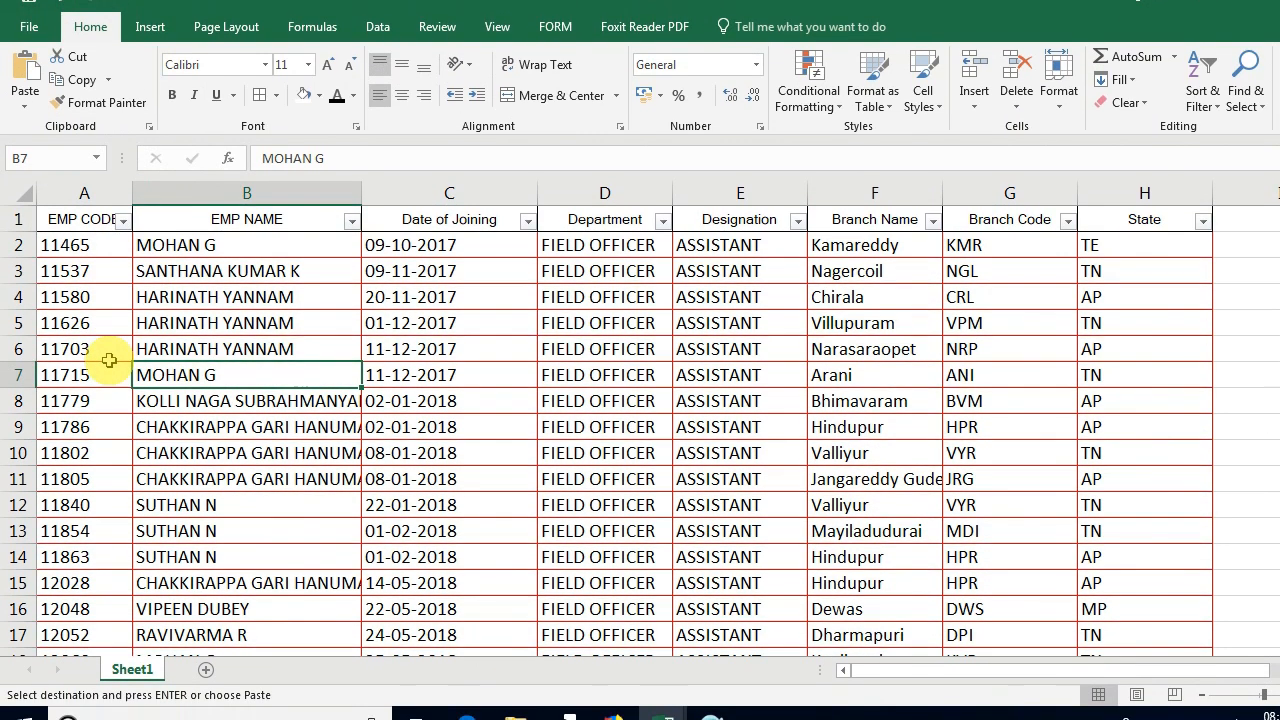
left_click(109, 389)
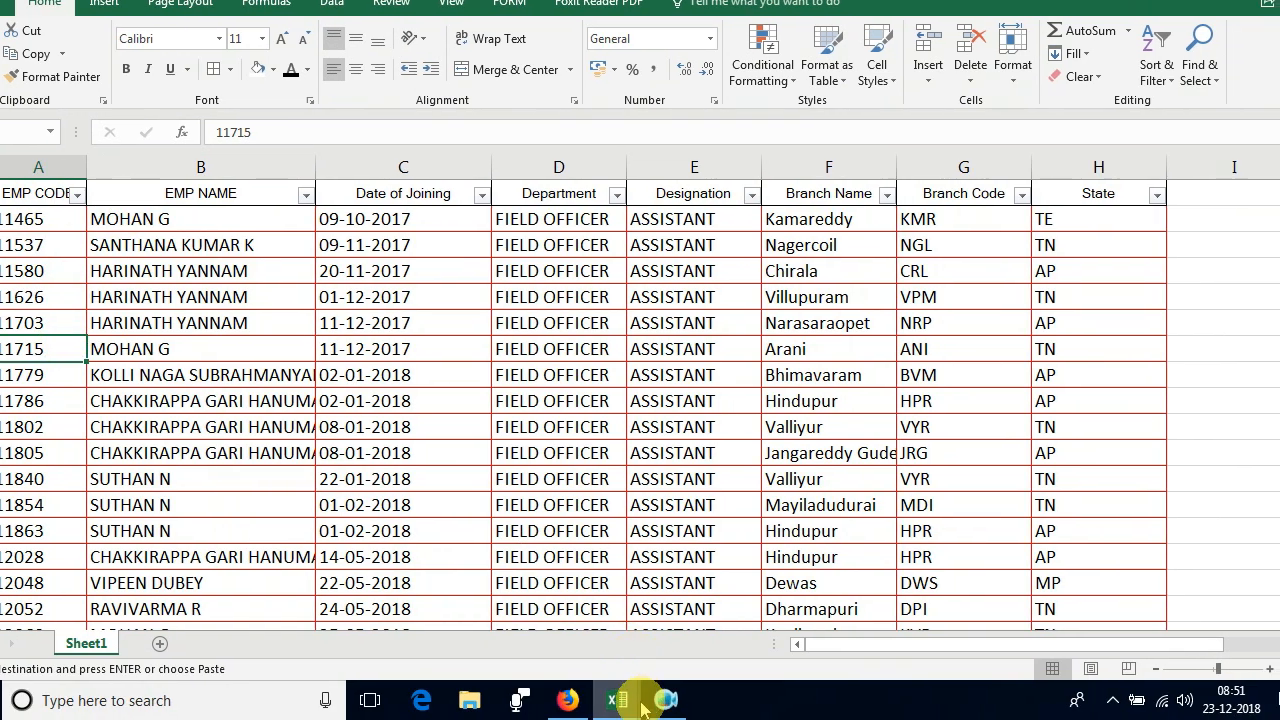
Step: Switch to Book2 and start a VLOOKUP formula in B2 with the whole EMP CODE column, A:A, as the lookup value
left_click(668, 715)
left_click(672, 640)
scroll(137, 323, "down", 4)
scroll(110, 403, "up", 4)
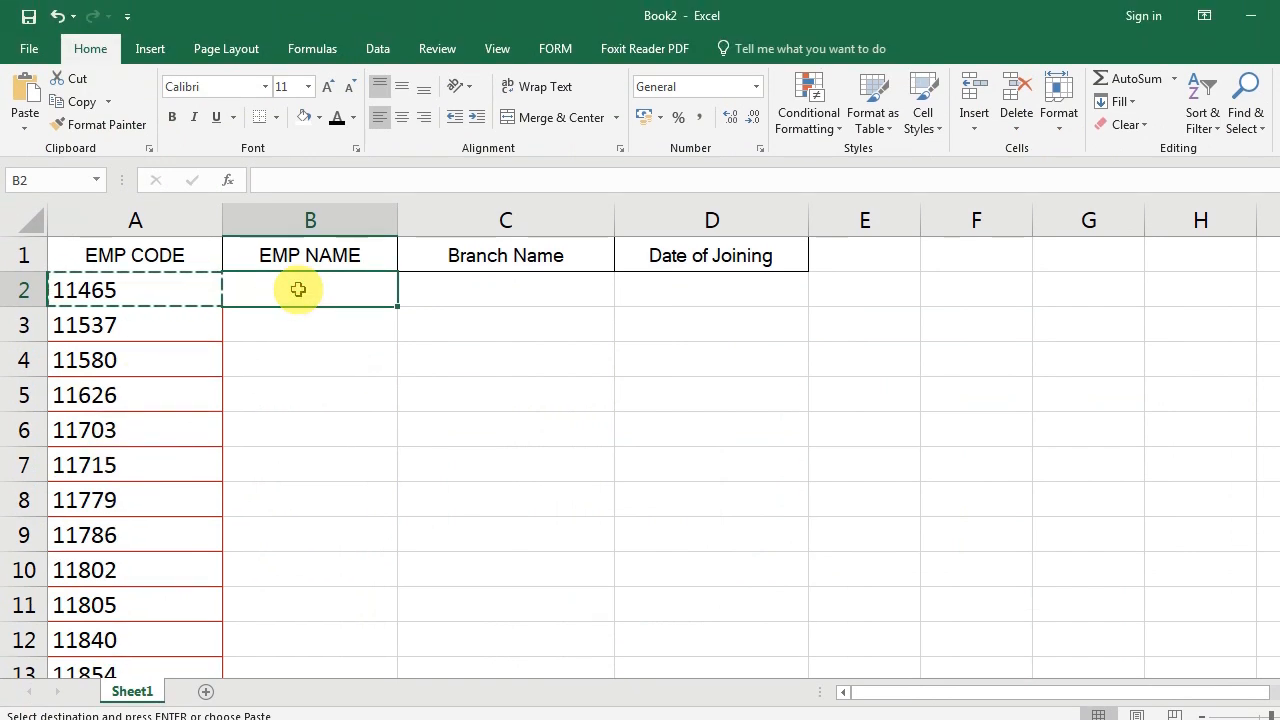
type("=")
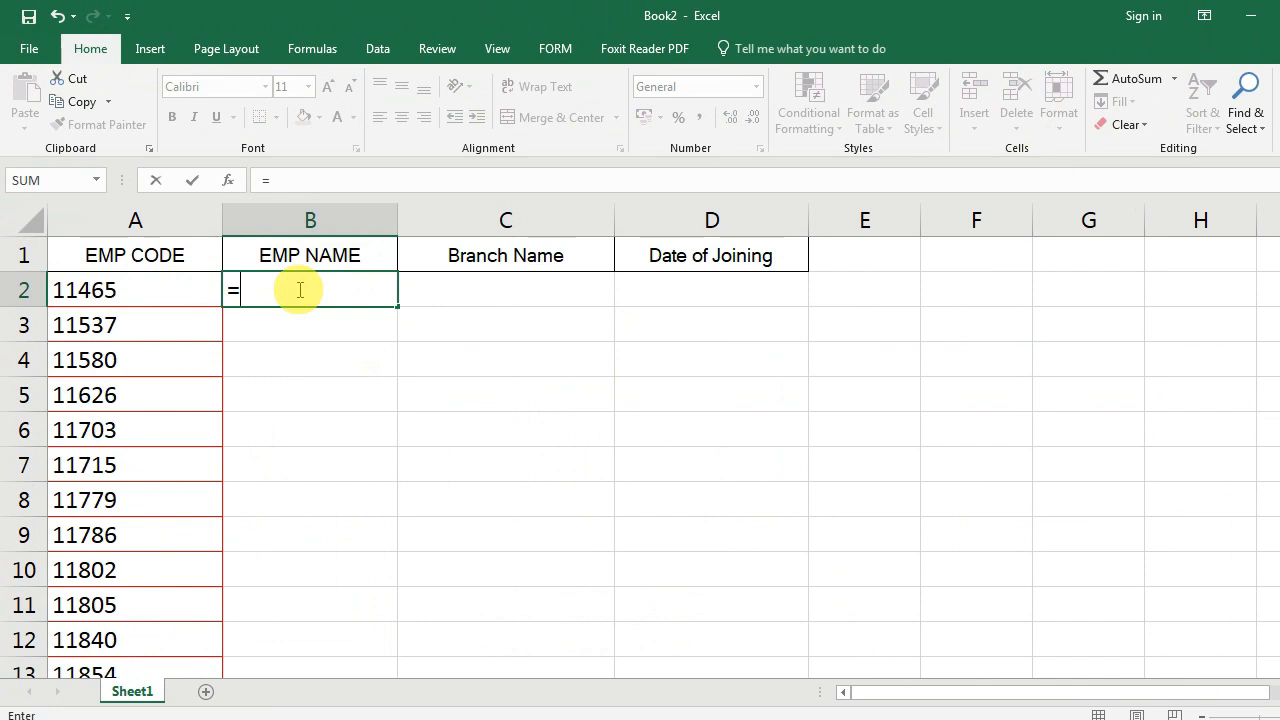
type("VLOOKUP")
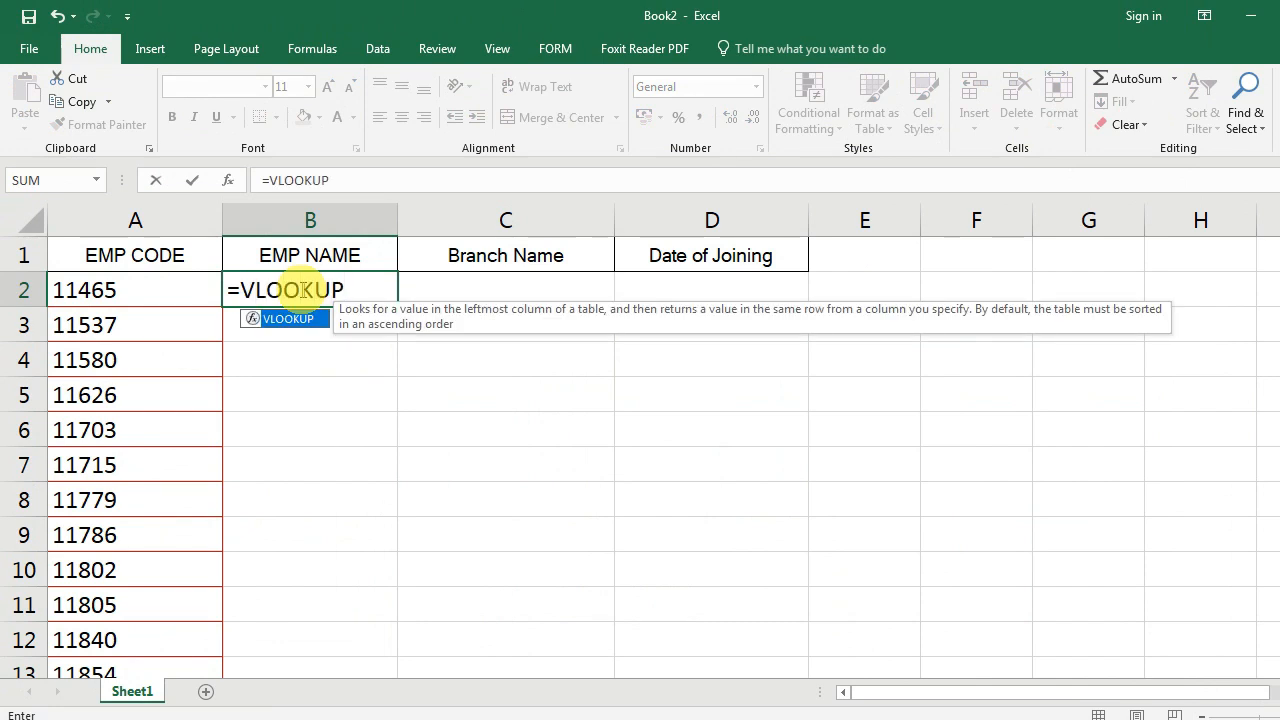
type("(")
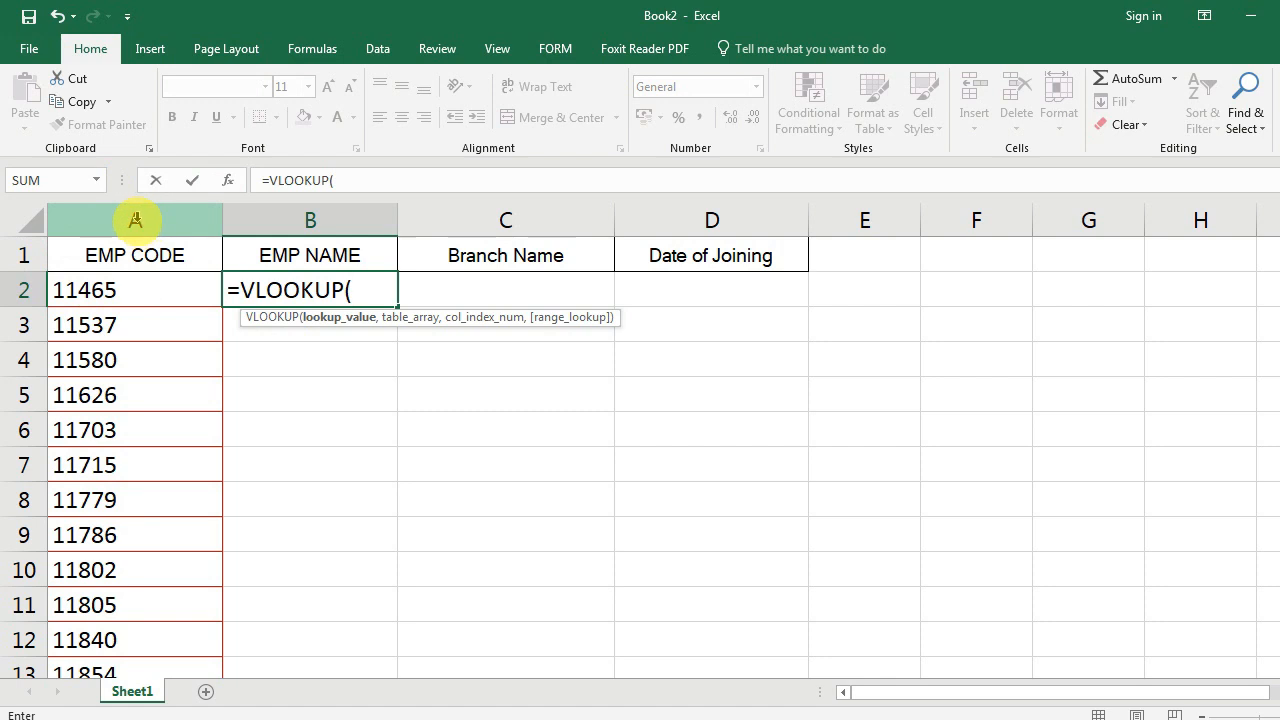
left_click(135, 219)
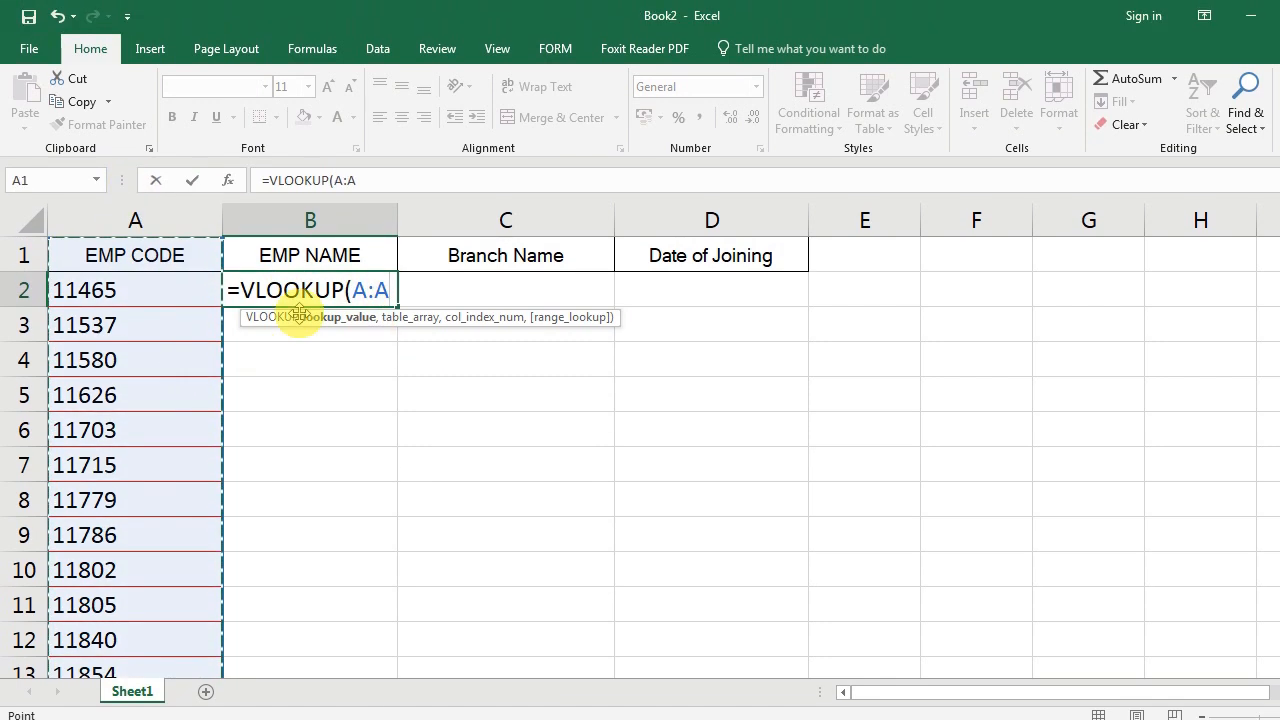
type(",")
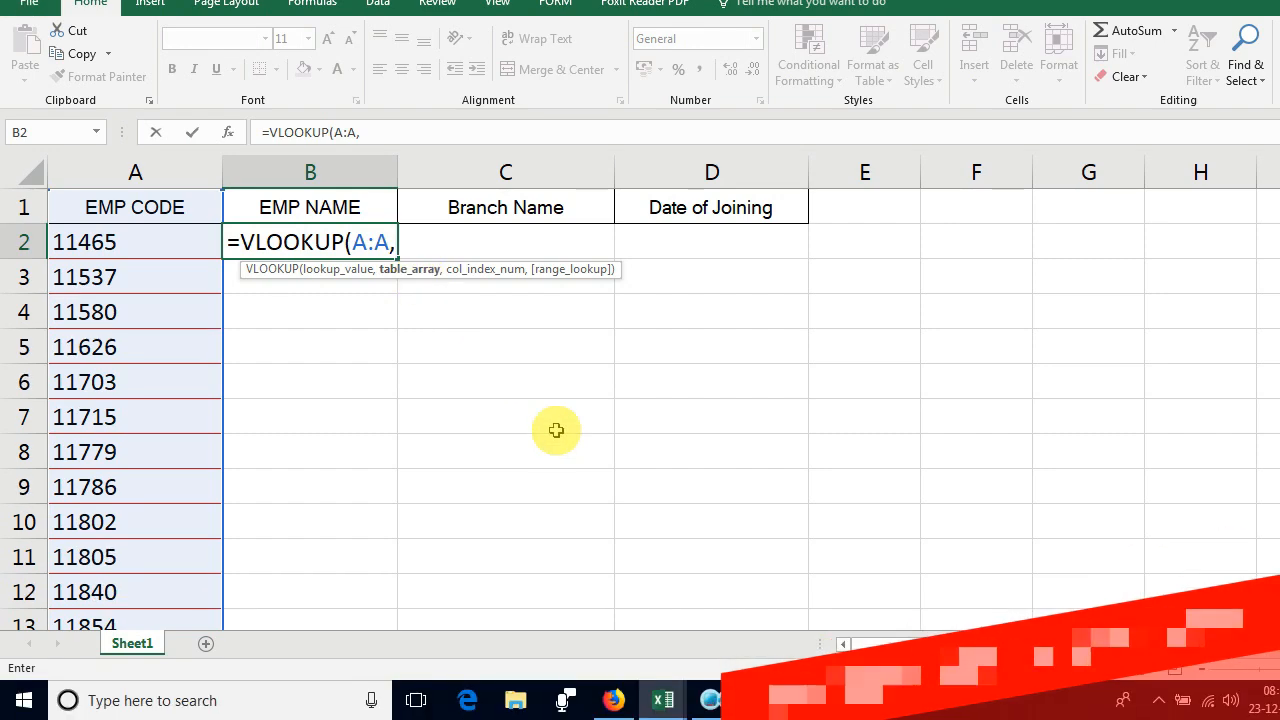
Step: Set the VLOOKUP table array to the full employee table in Book1, [Book1]Sheet1!$A$1:$H$733, and return to Book2
left_click(655, 702)
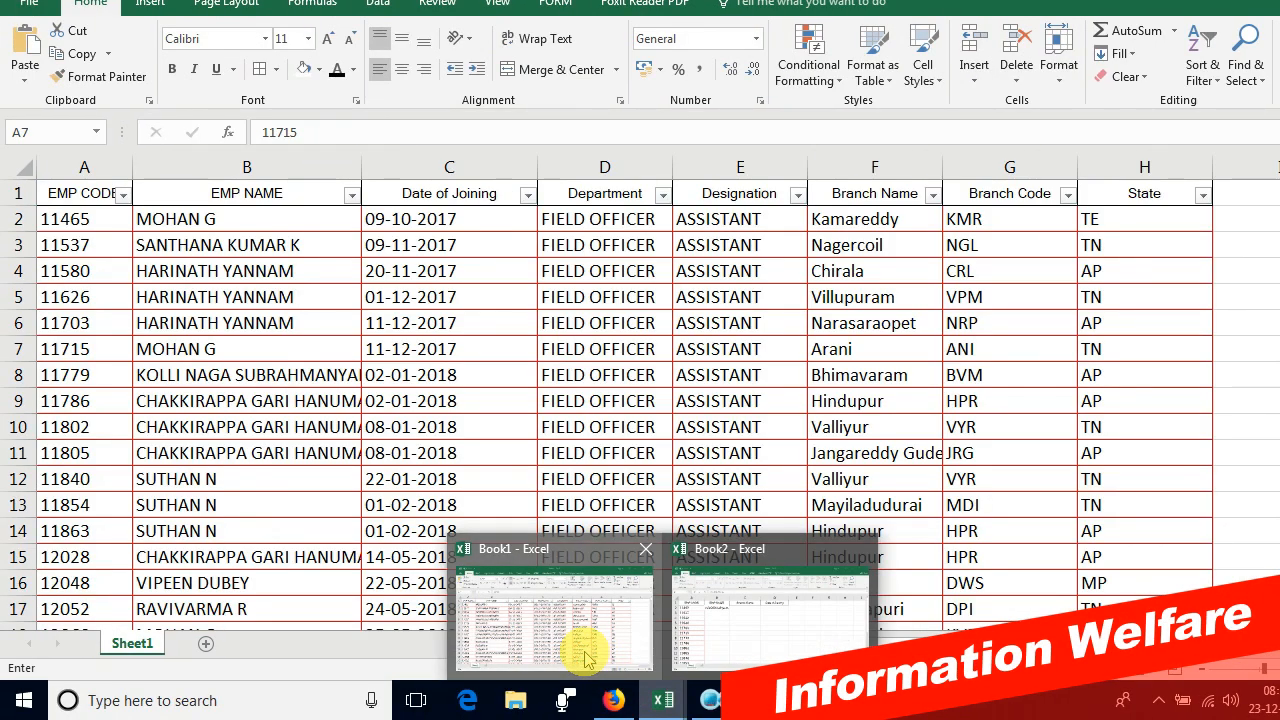
left_click(578, 640)
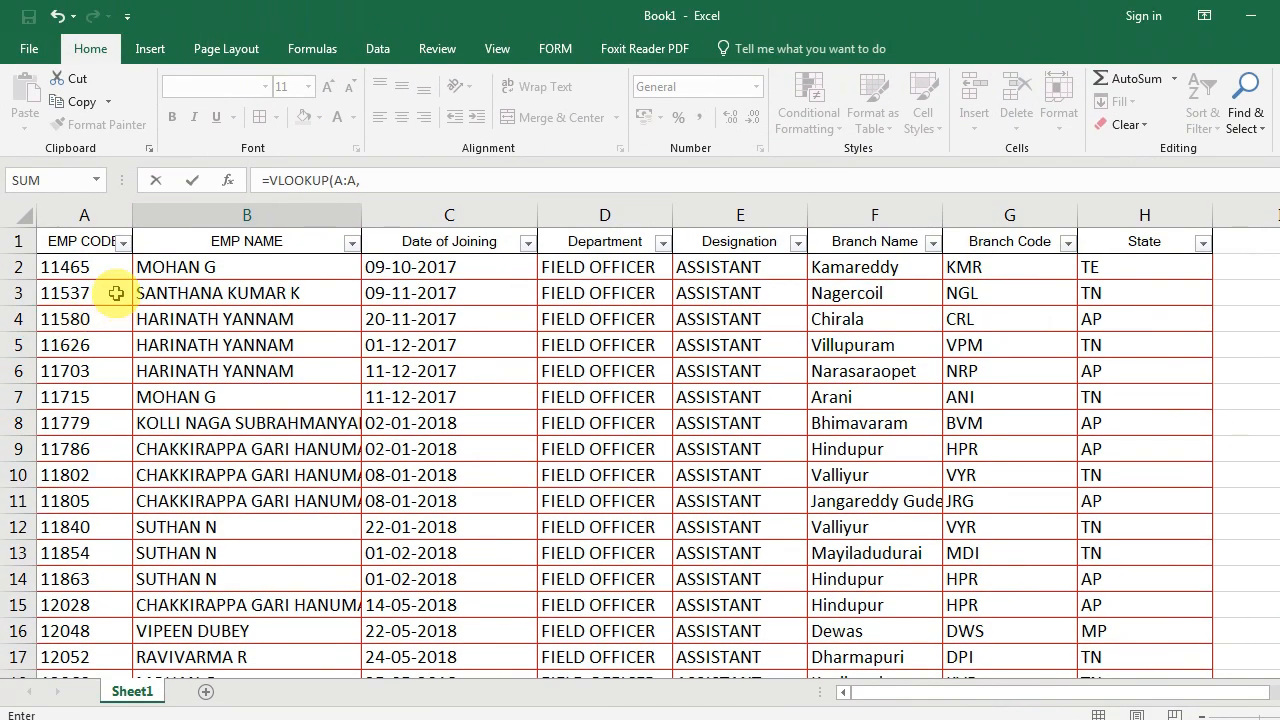
left_click_drag(60, 241, 908, 462)
left_click_drag(822, 414, 1046, 517)
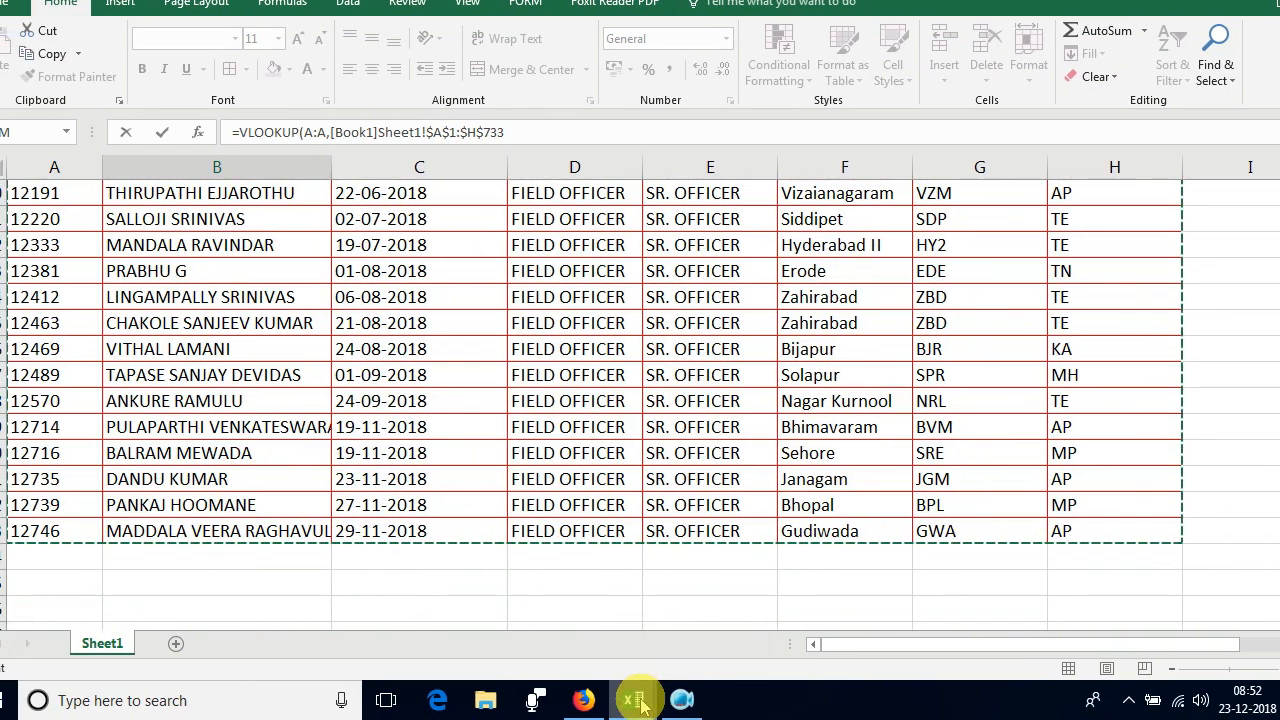
mouse_move(590, 700)
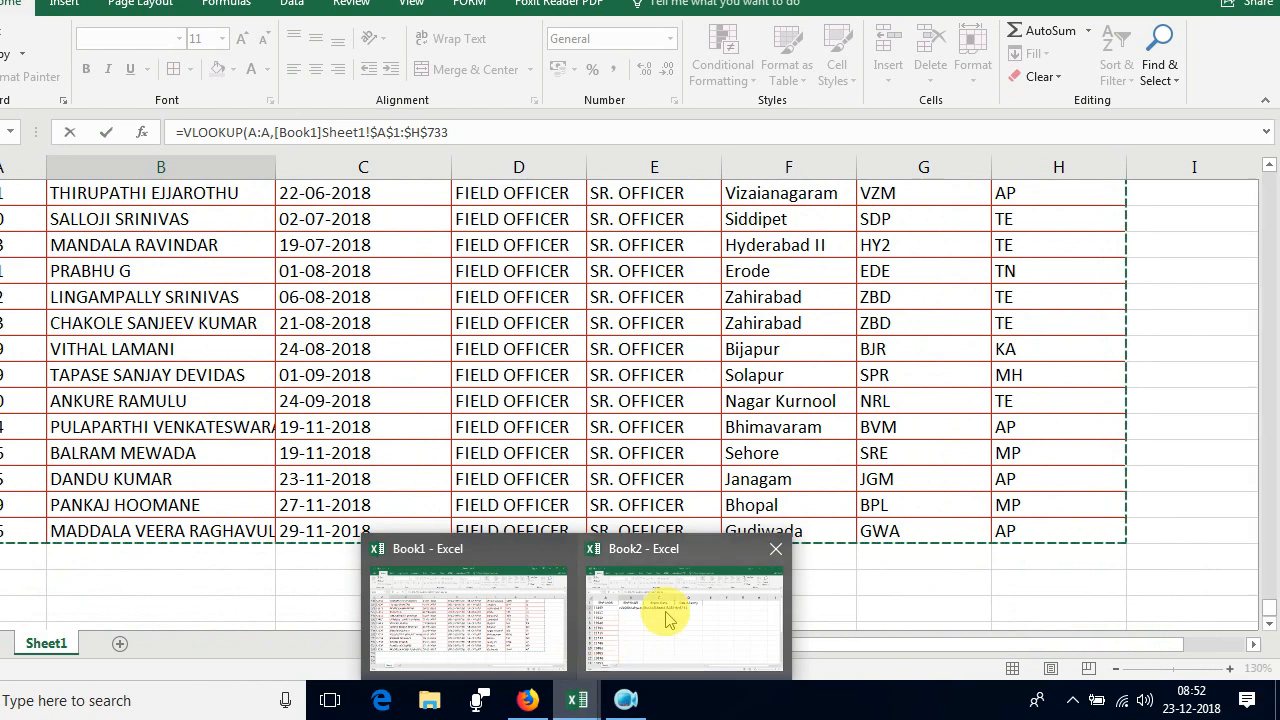
left_click(672, 612)
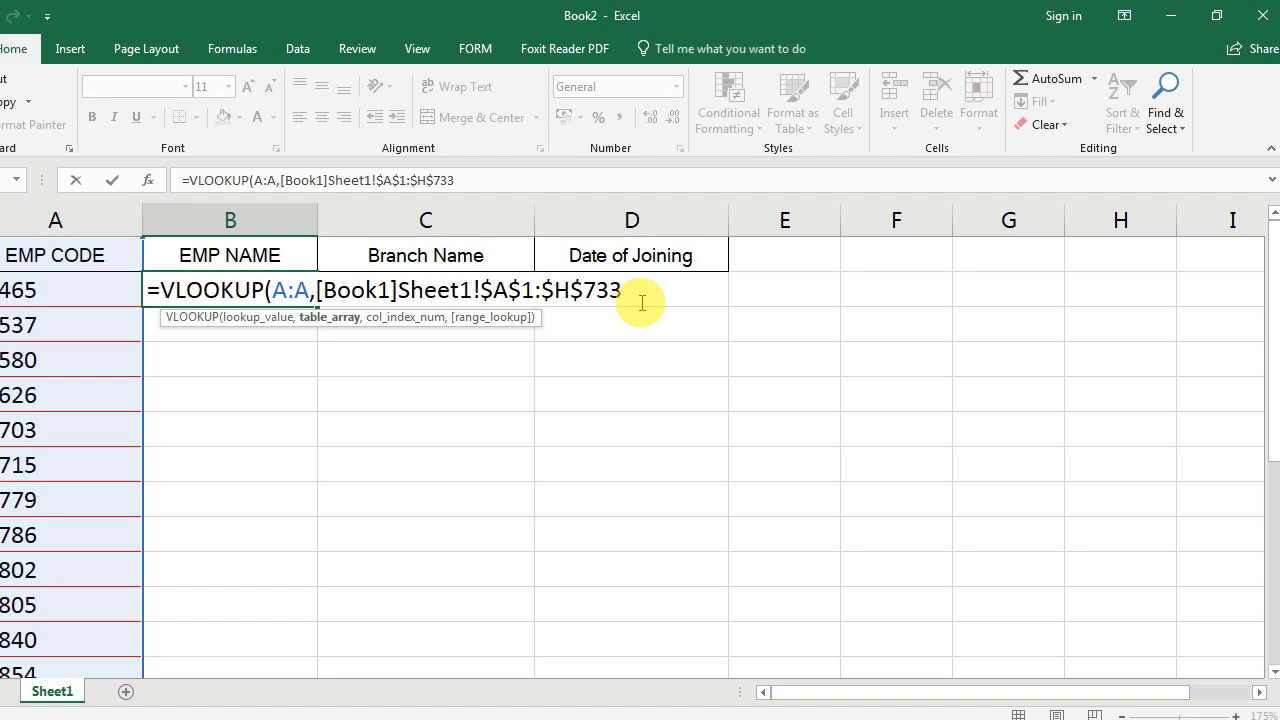
type(",")
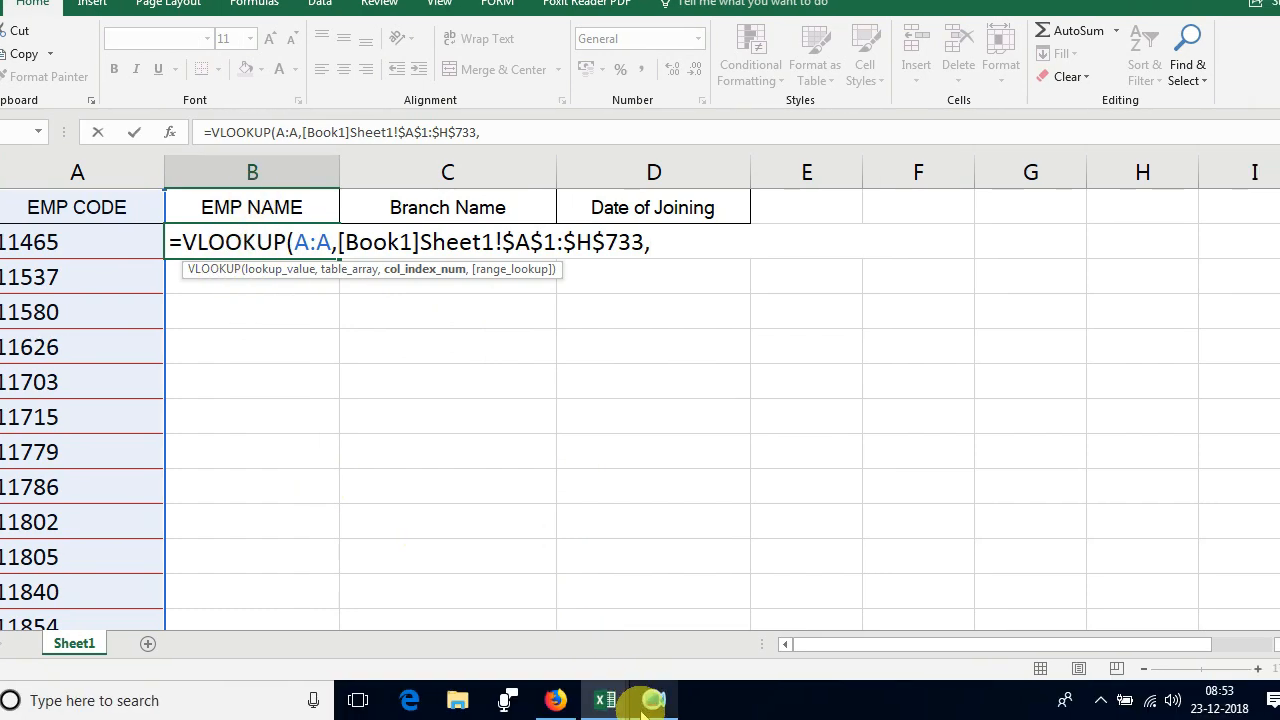
Step: Check the EMP NAME column's position in Book1 and complete Book2's B2 VLOOKUP with column index 2 and exact match 0
left_click(662, 700)
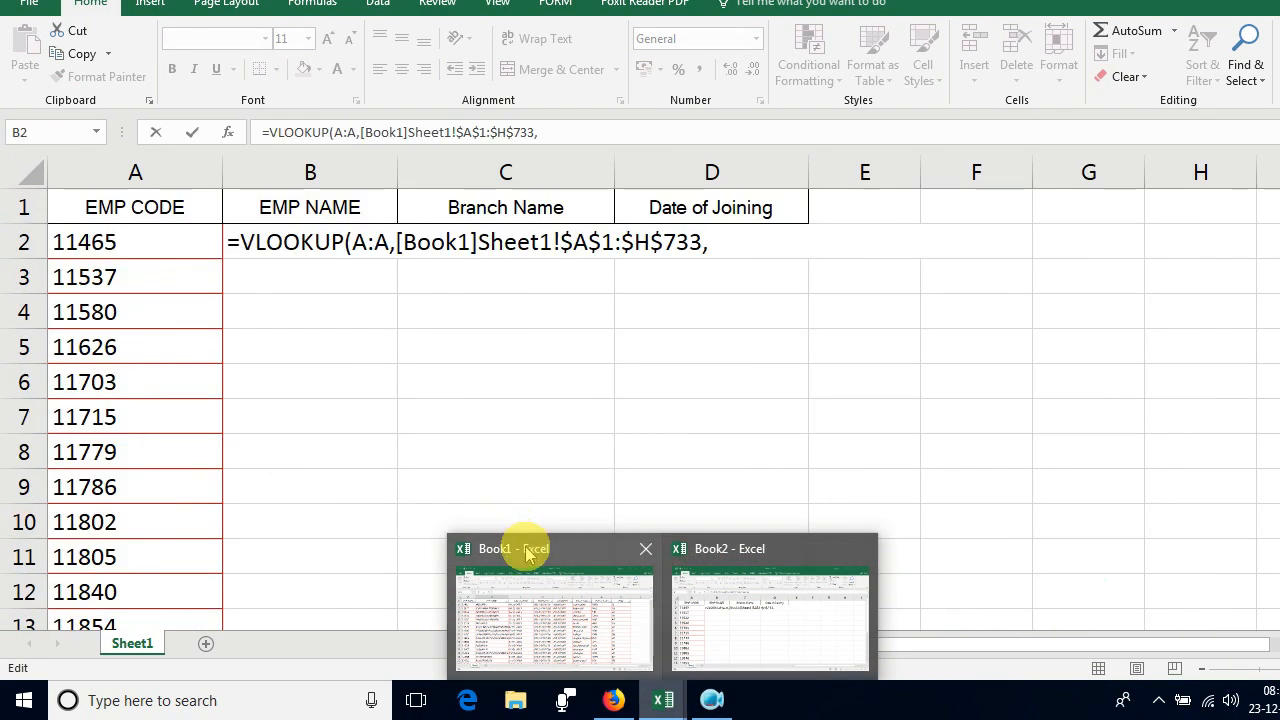
left_click(545, 610)
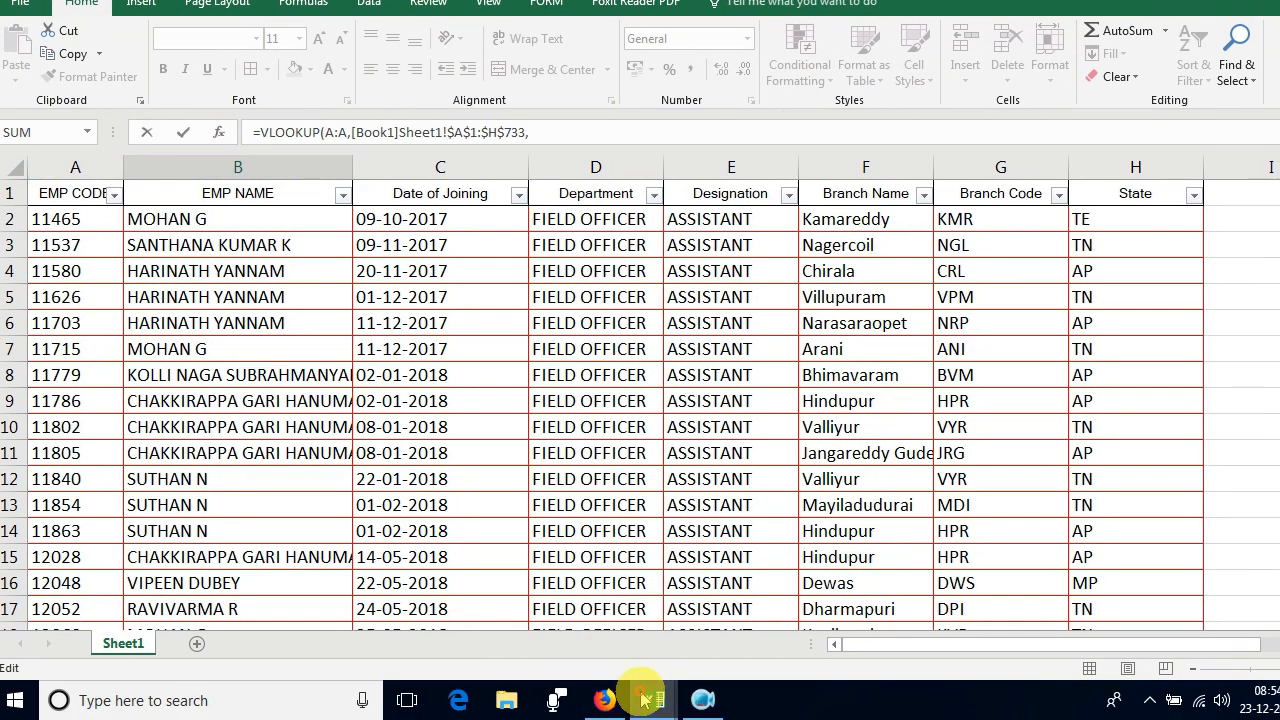
mouse_move(654, 696)
left_click(667, 655)
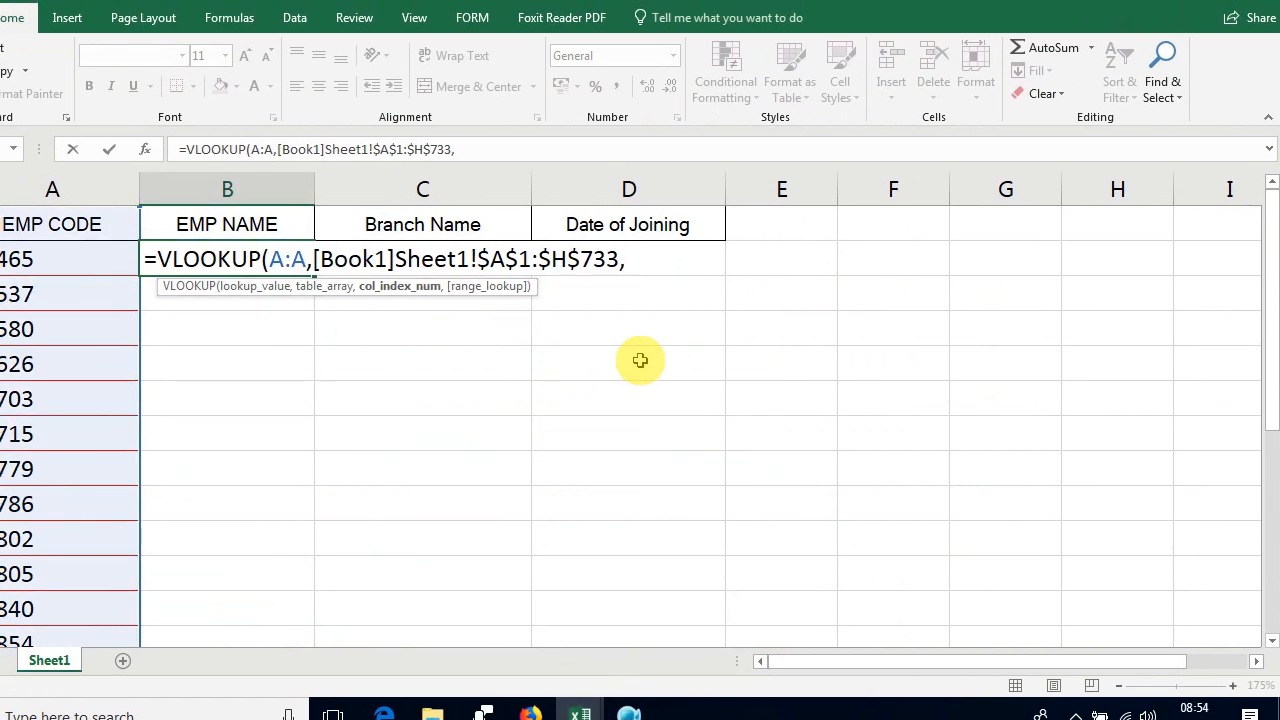
type(",0")
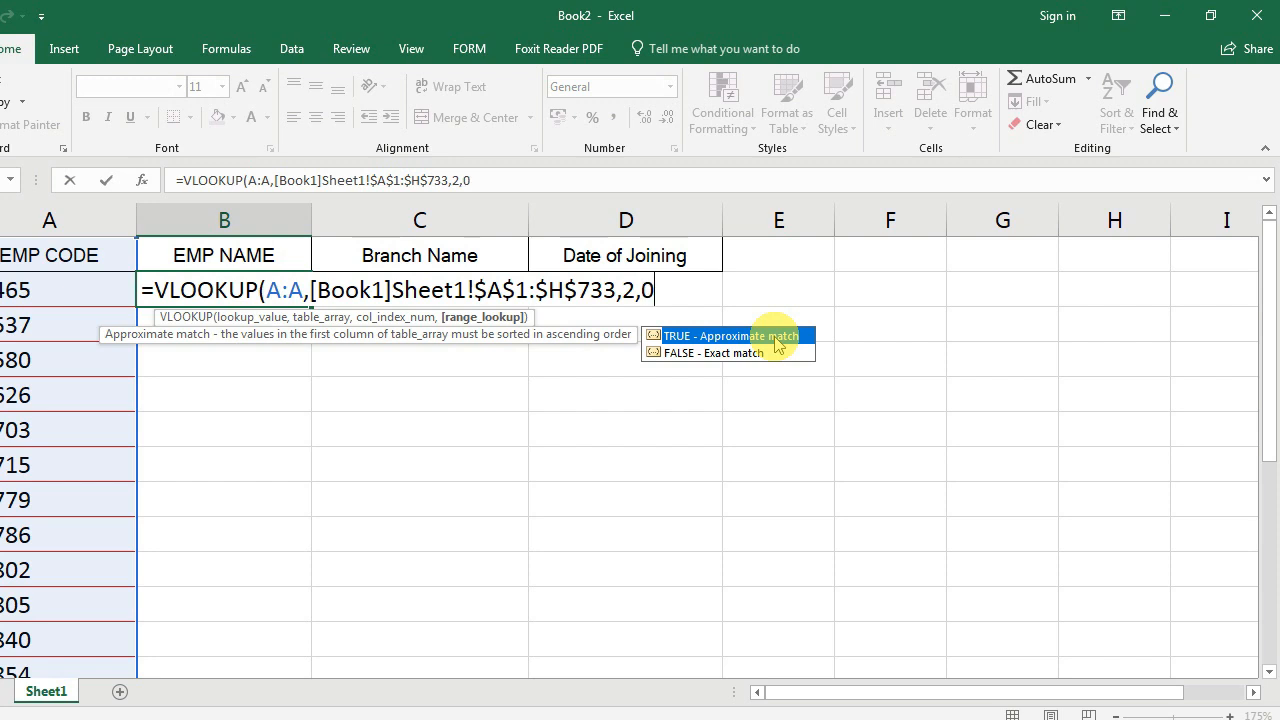
type(")")
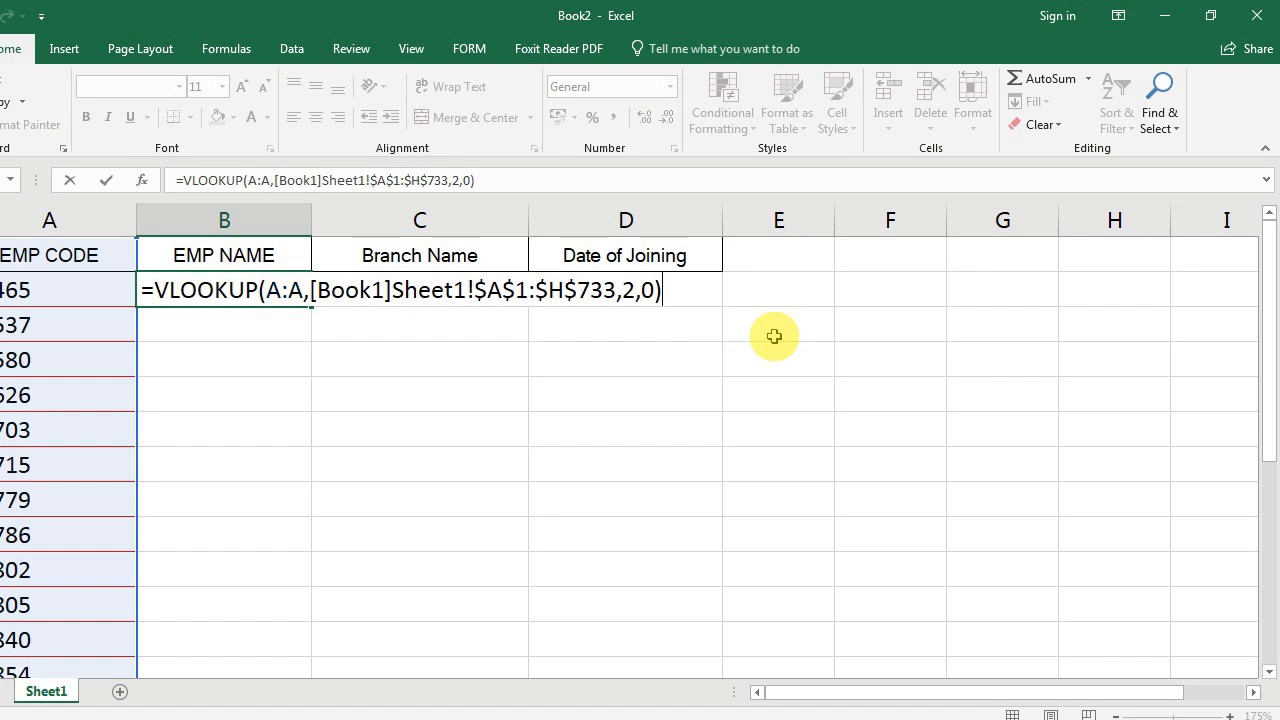
key("Return")
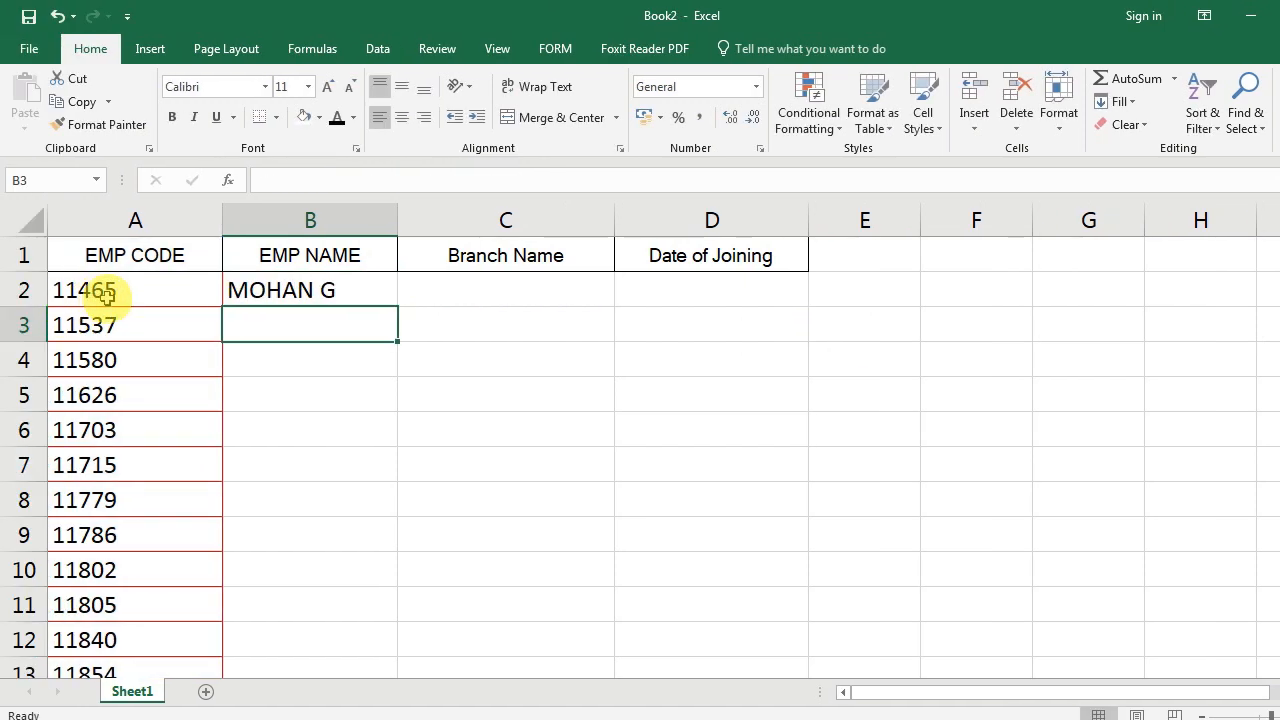
Step: Fill the EMP NAME lookup formula from B2 down to B22 and look over the filled names
left_click(20, 289)
left_click(257, 290)
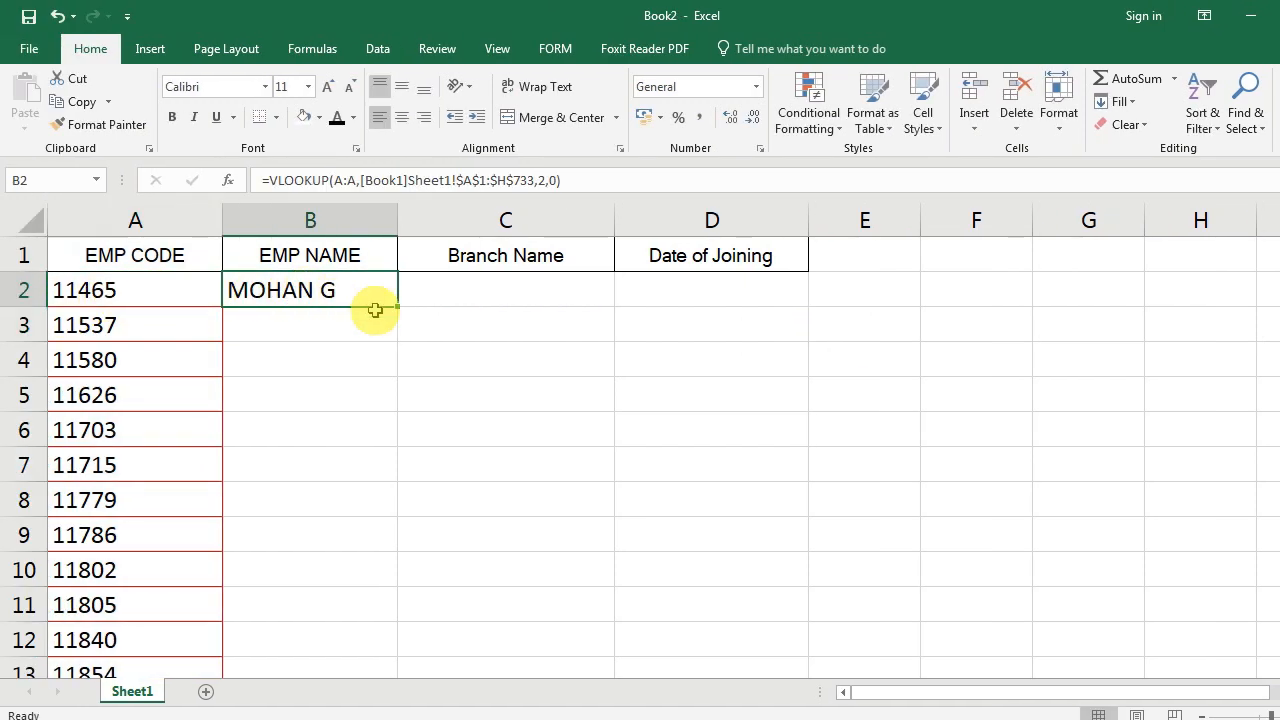
left_click_drag(398, 307, 366, 571)
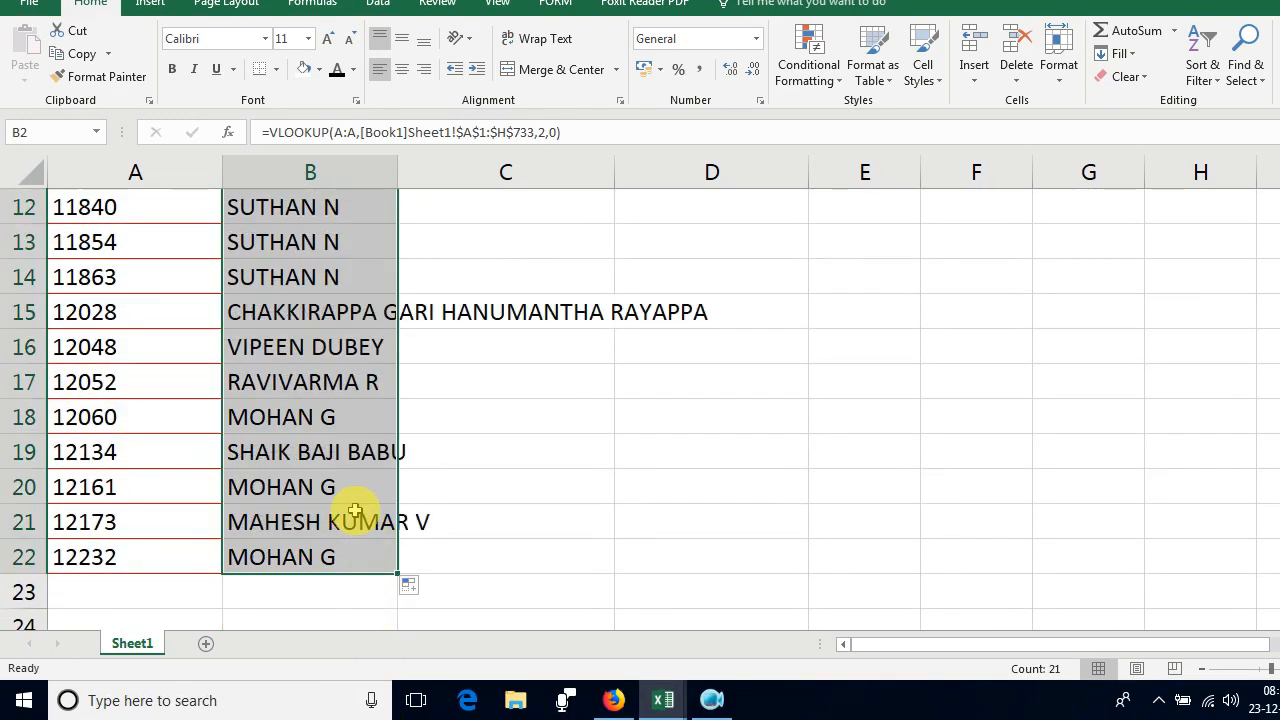
scroll(355, 510, "up", 4)
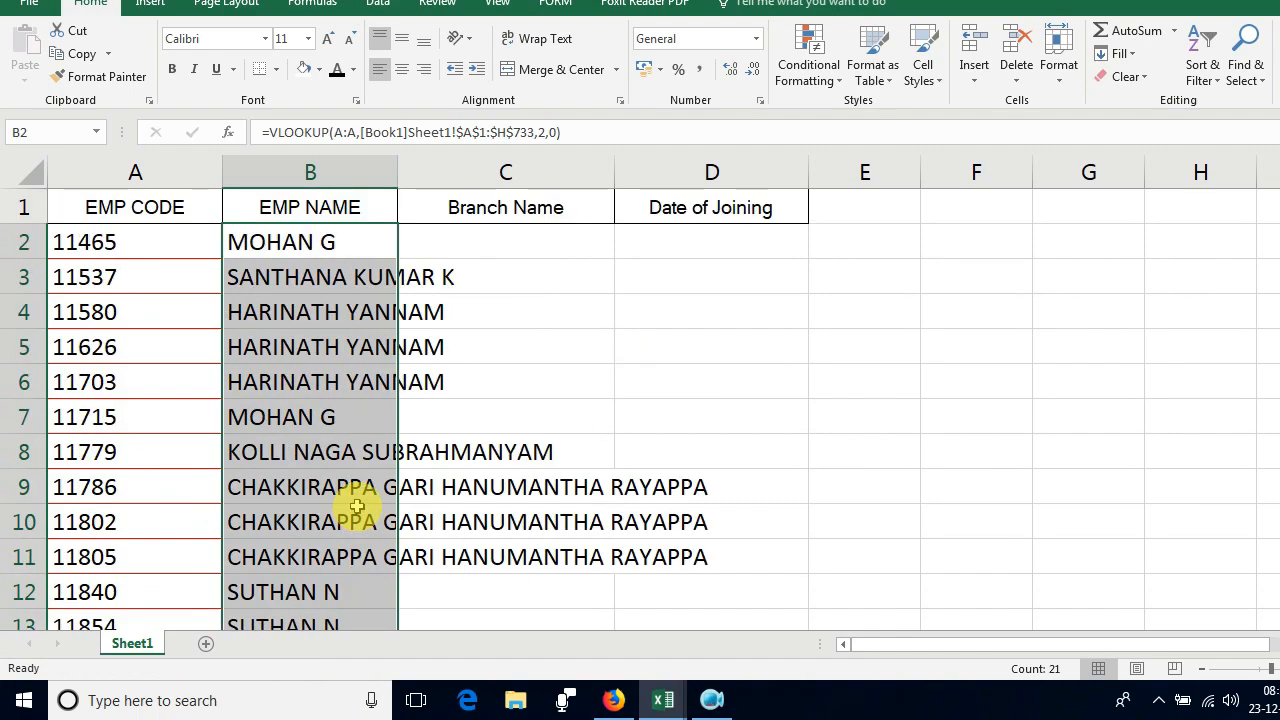
scroll(357, 503, "down", 1)
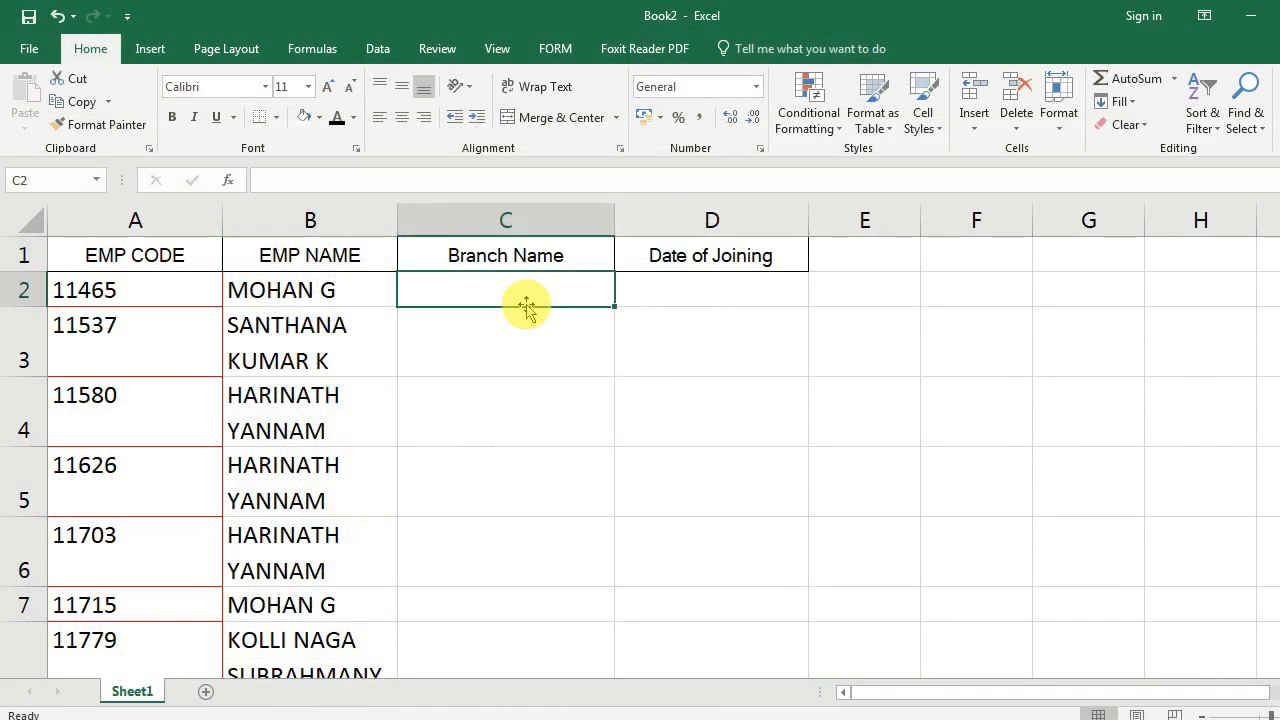
Step: Start a VLOOKUP formula in the Branch Name cell C2 with the whole EMP CODE column, A:A, as the lookup value
type("=VLOOKUP")
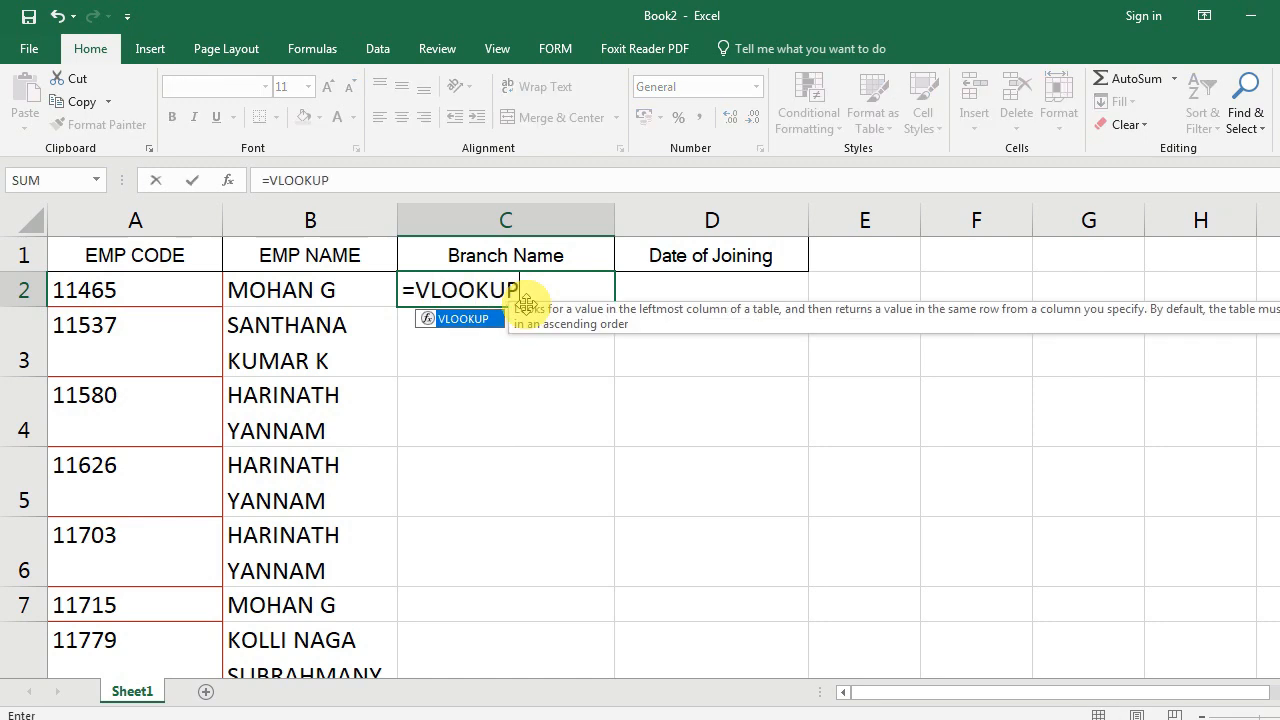
type("(")
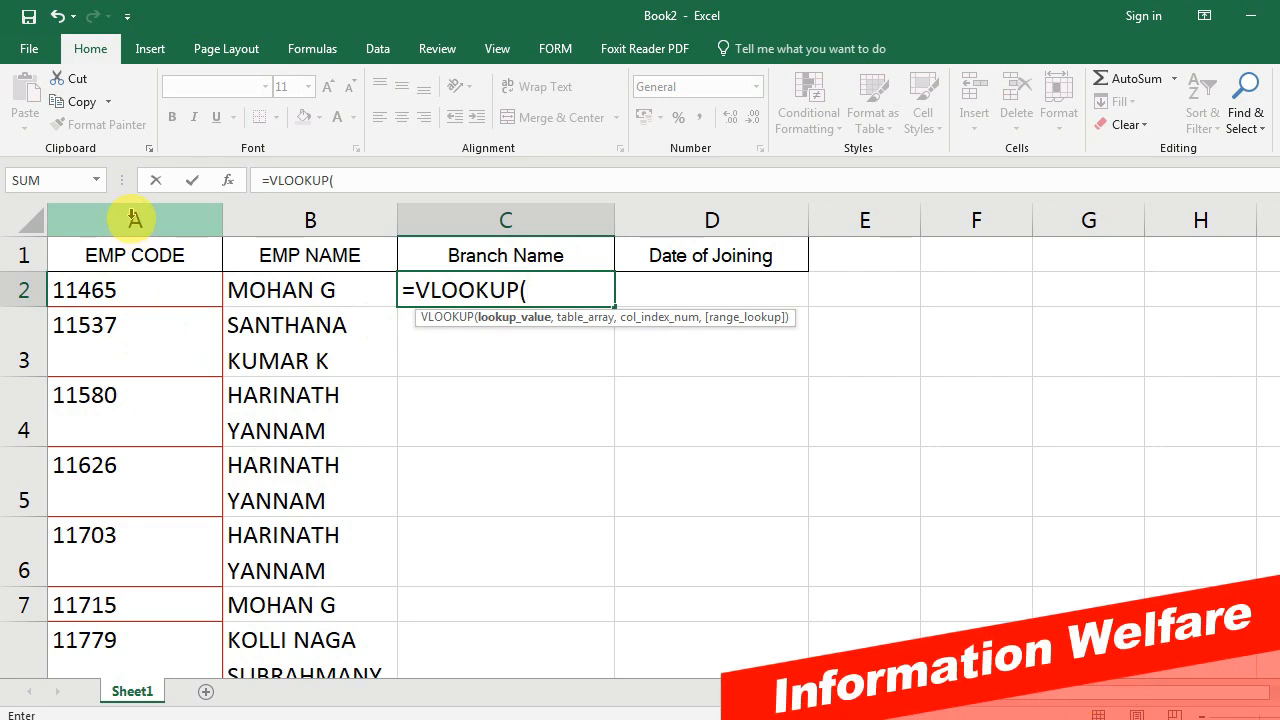
left_click(134, 218)
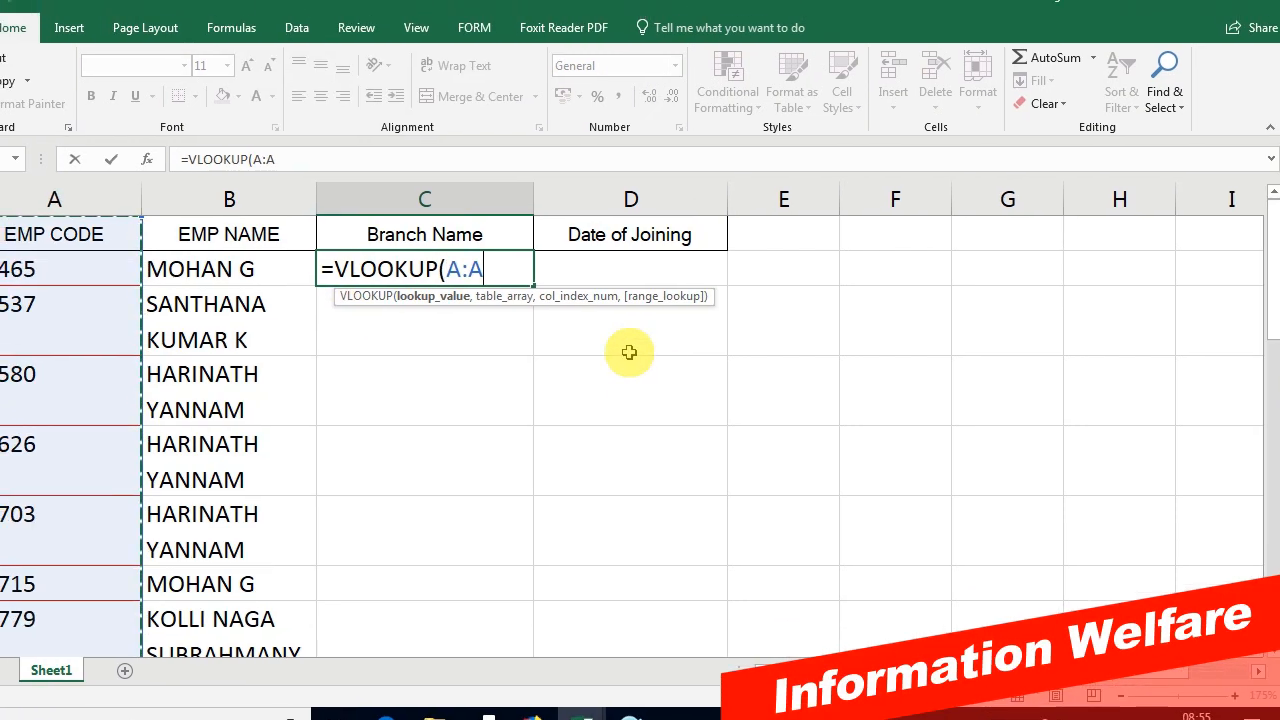
type(",")
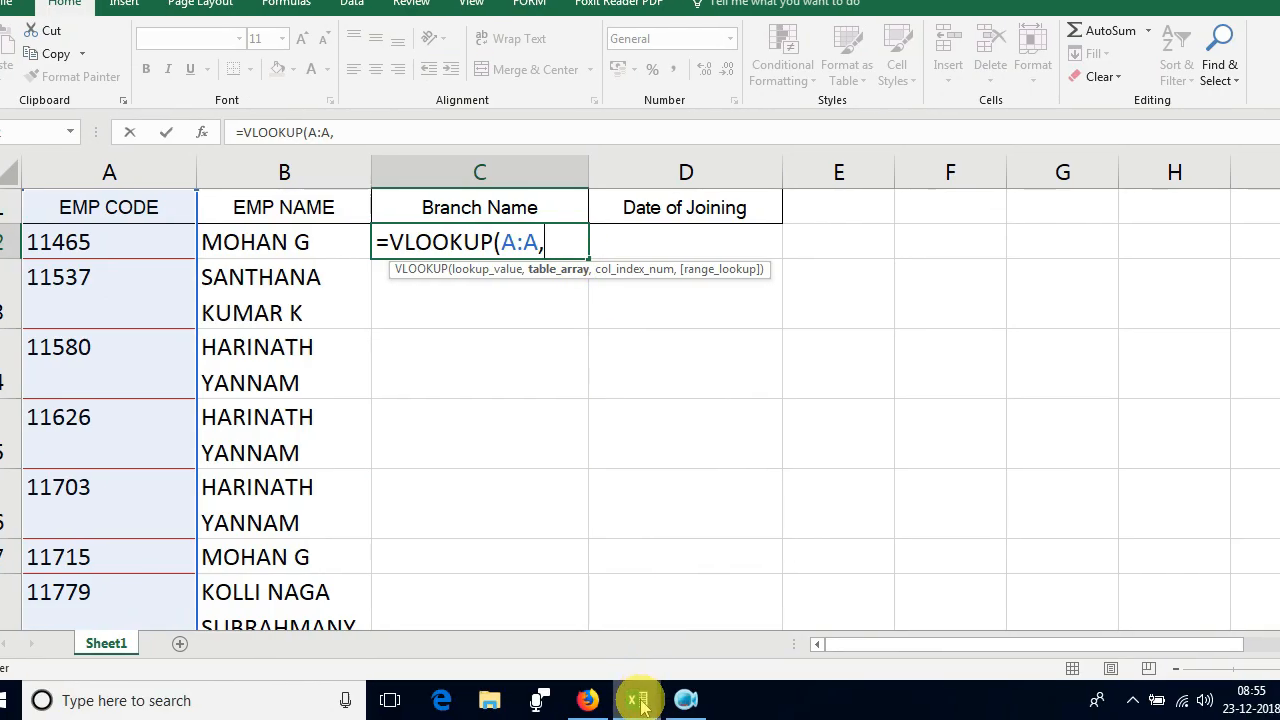
Step: Set the Branch Name formula's table array to Book1's full employee table, [Book1]Sheet1!$A$1:$H$733, and return to Book2
left_click(660, 700)
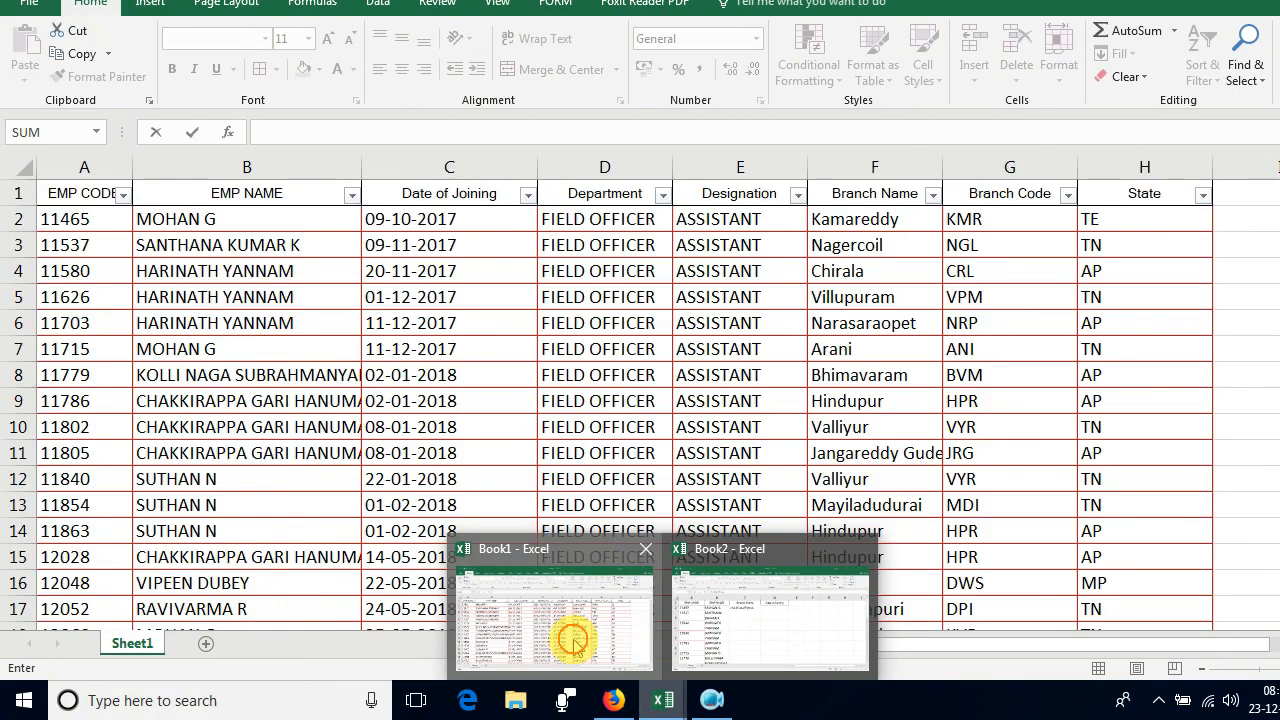
left_click(575, 645)
left_click_drag(70, 193, 308, 250)
left_click_drag(308, 298, 1000, 650)
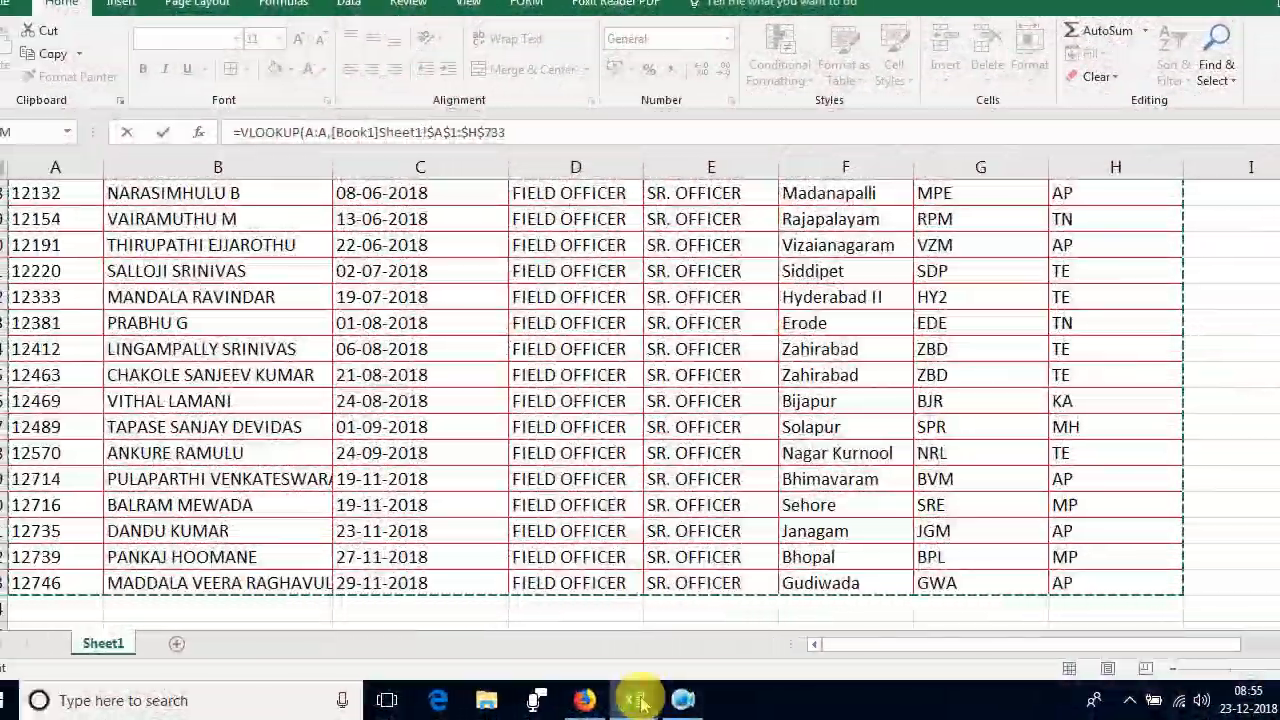
mouse_move(640, 703)
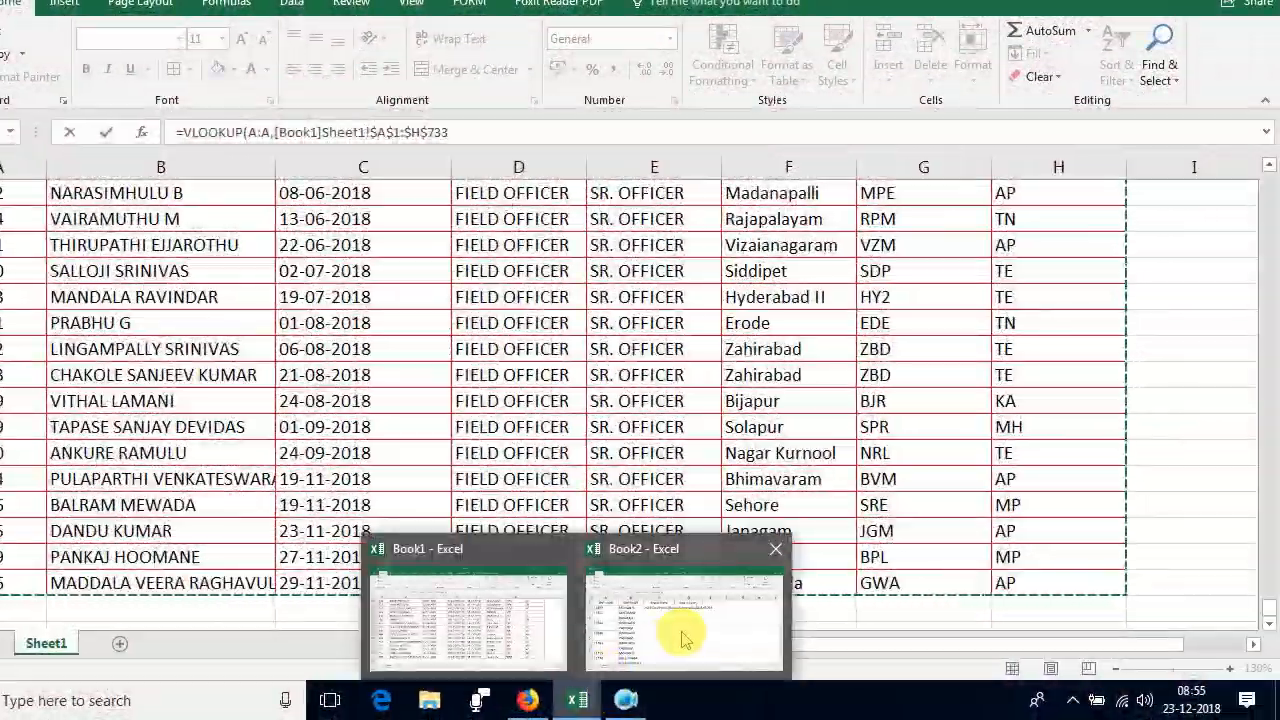
left_click(680, 634)
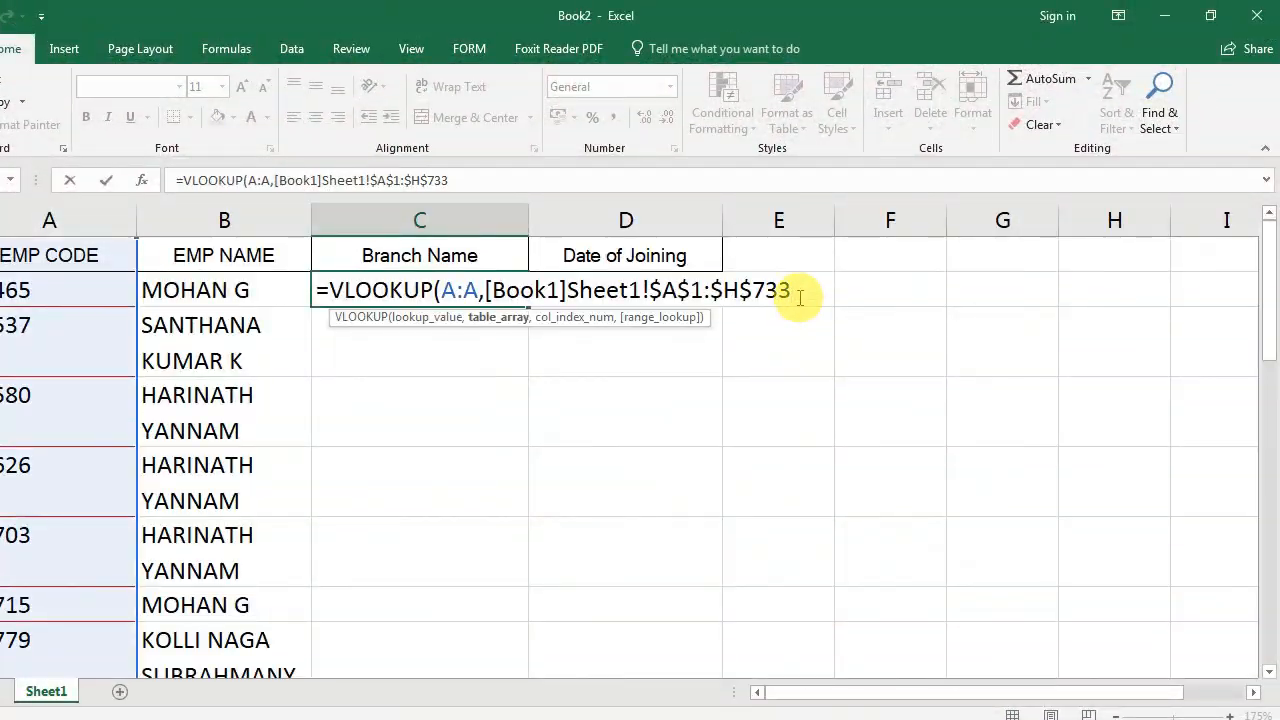
type(",")
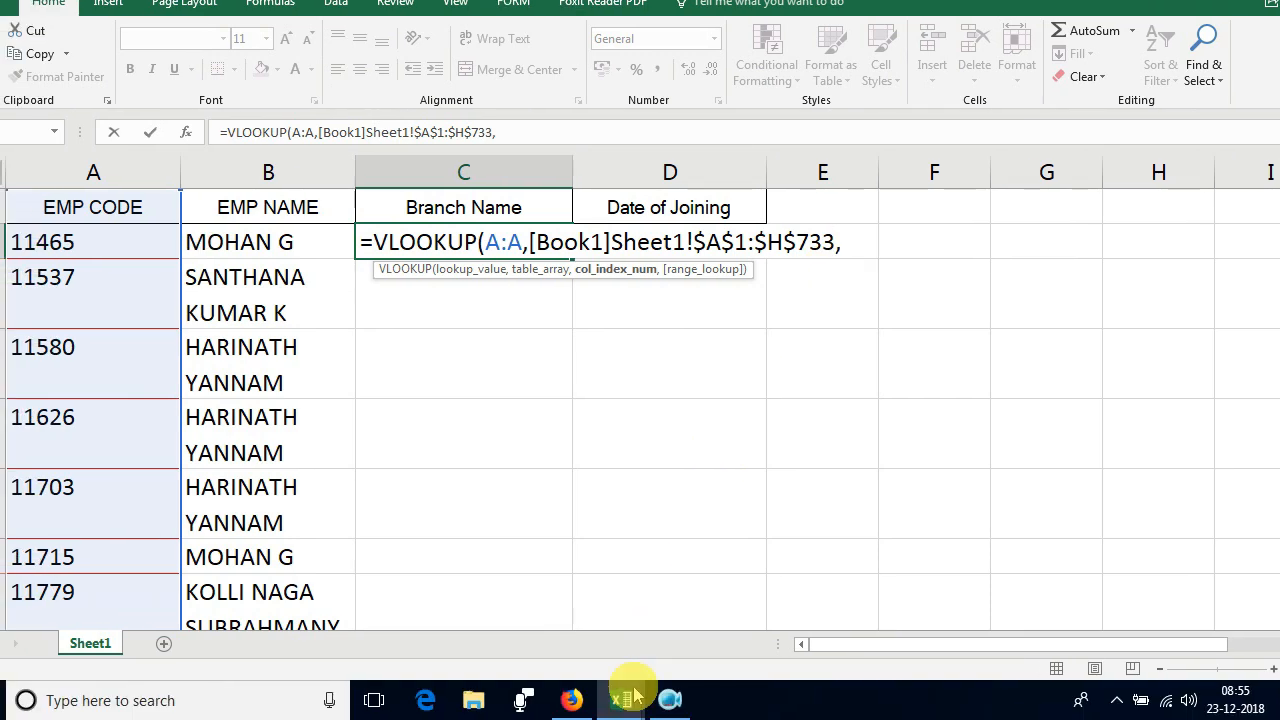
Step: Check the Branch Name column's position in Book1 and complete Book2's C2 VLOOKUP with column index 6 and exact match 0
mouse_move(651, 694)
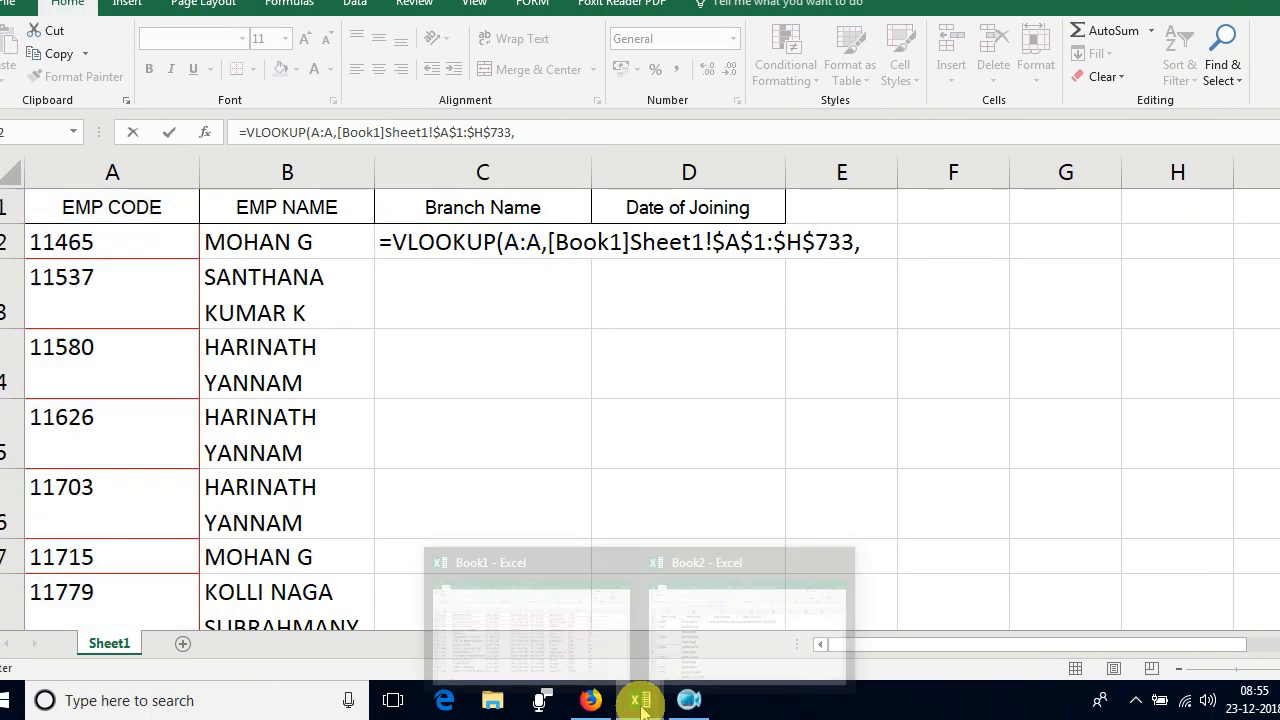
left_click(562, 643)
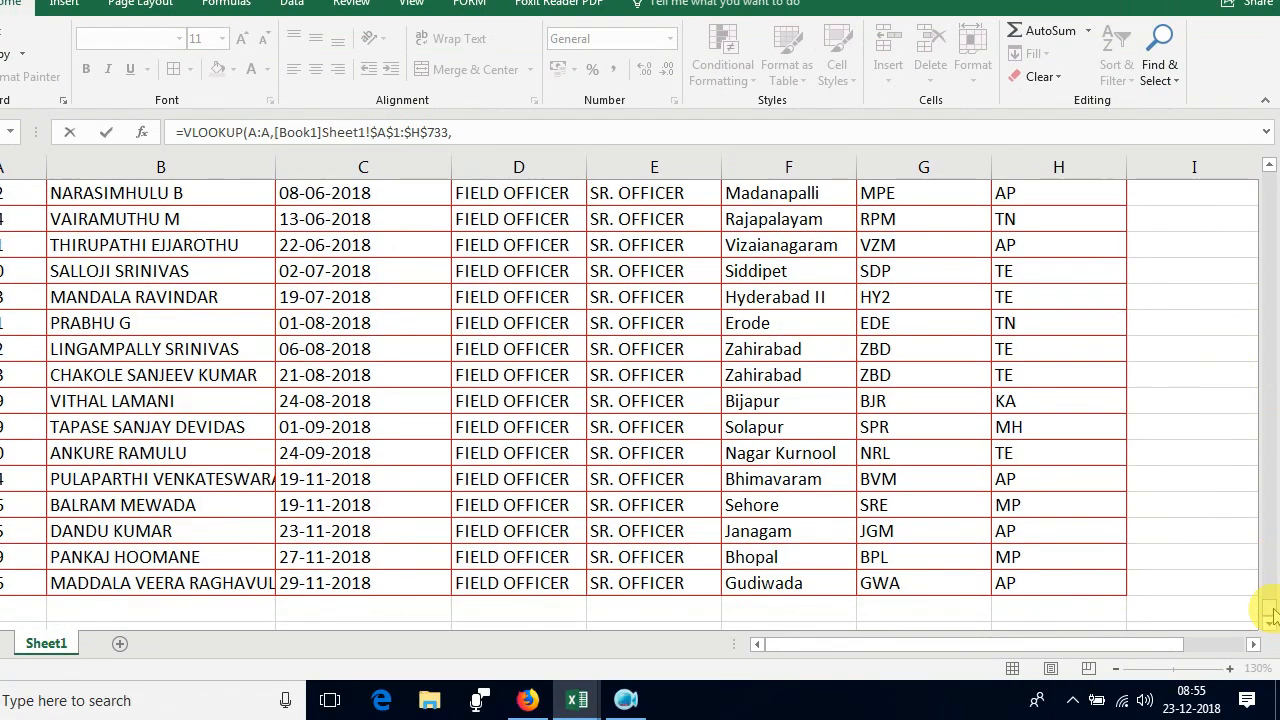
left_click_drag(1270, 612, 1268, 182)
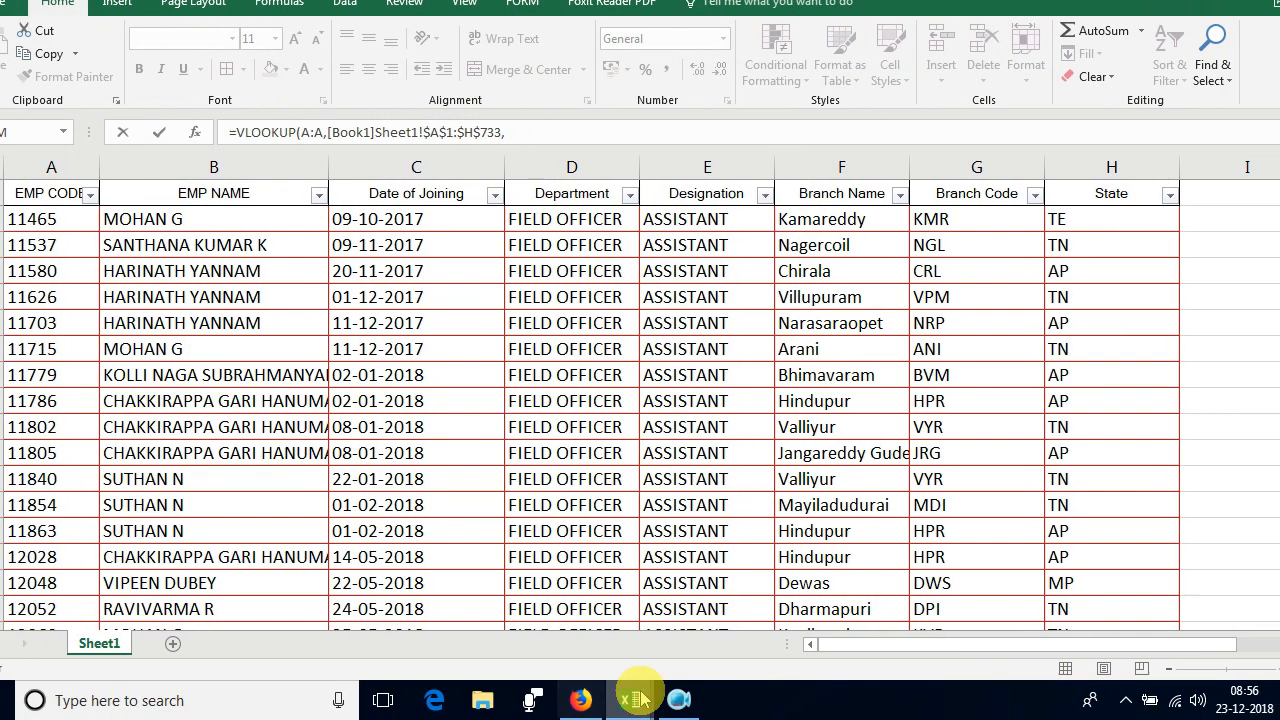
mouse_move(640, 700)
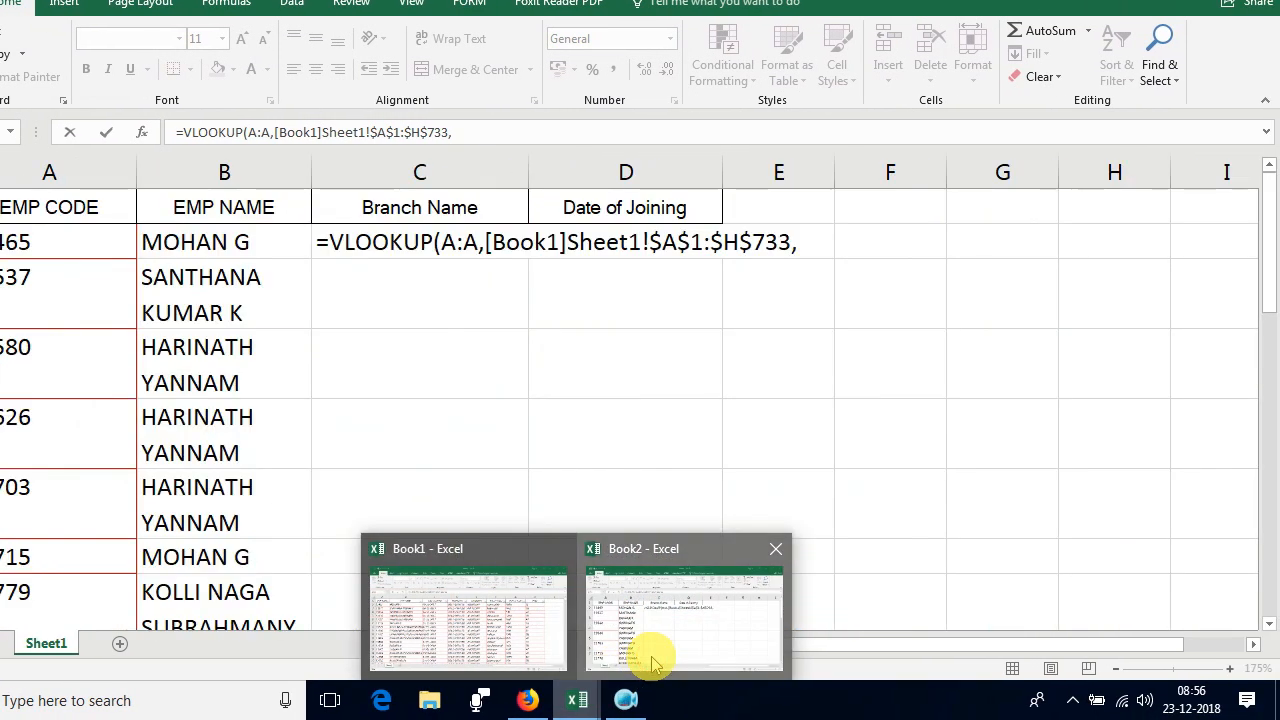
left_click(651, 657)
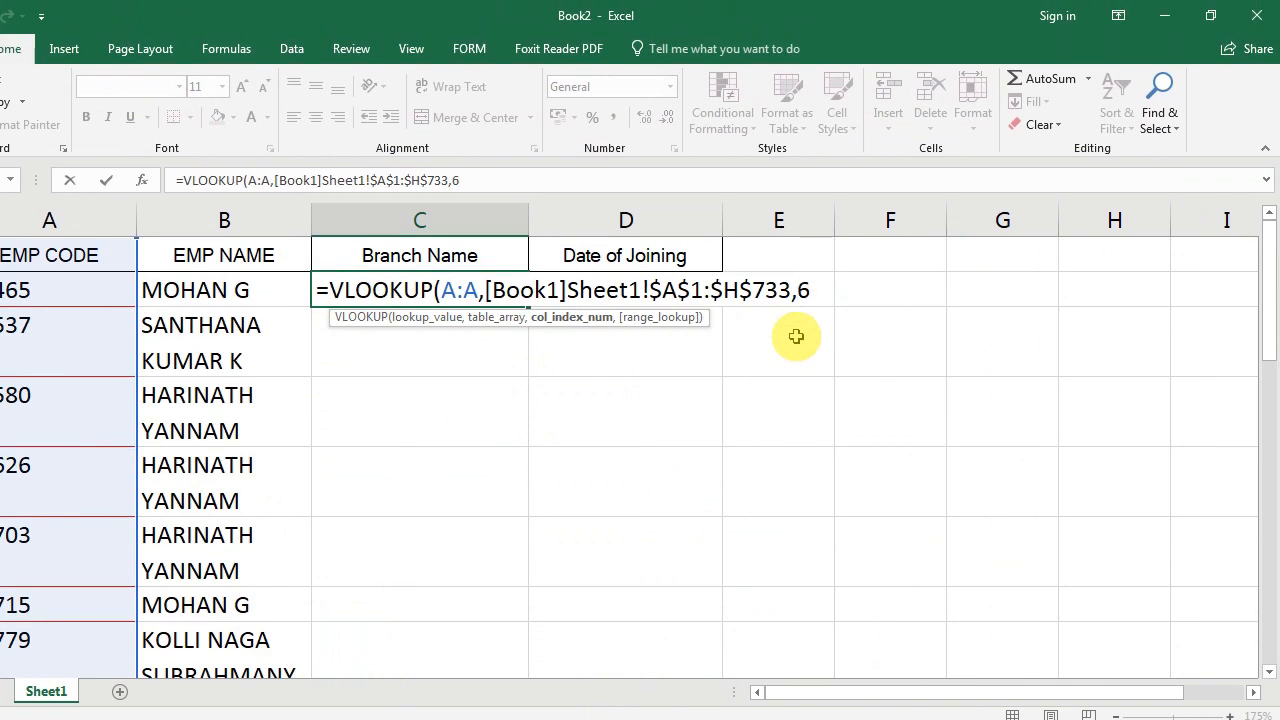
type(",0")
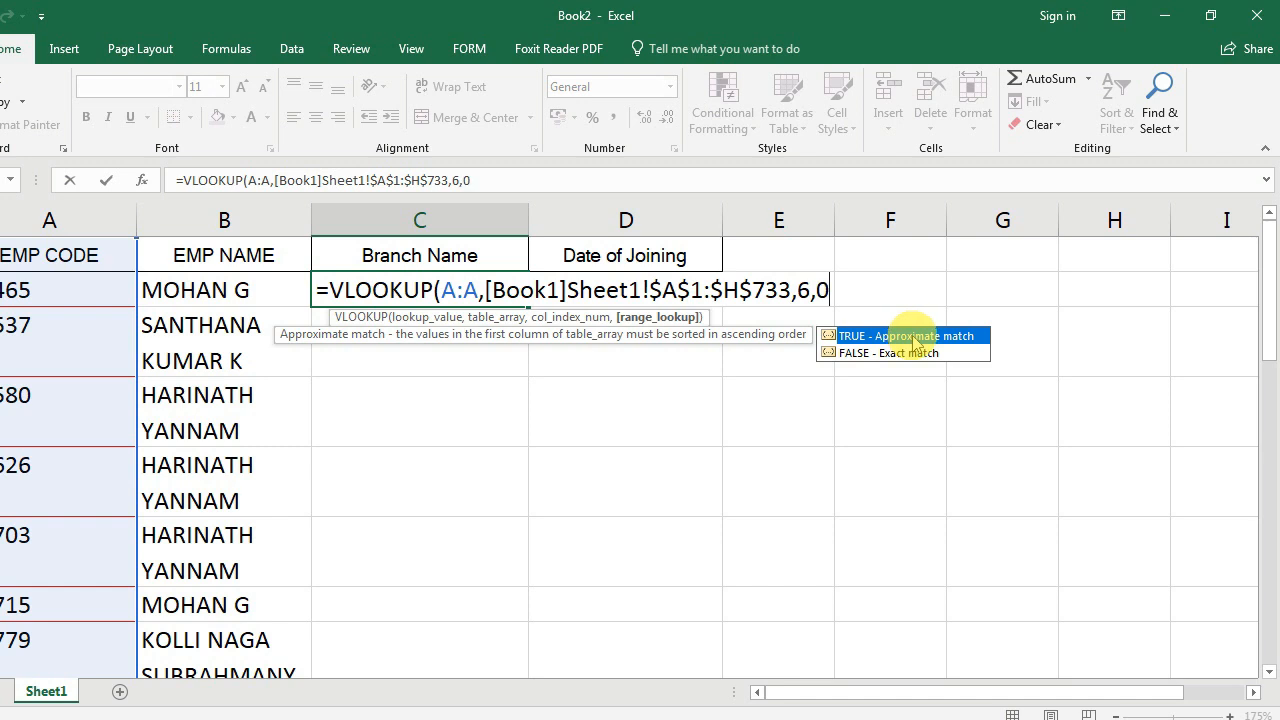
type(")")
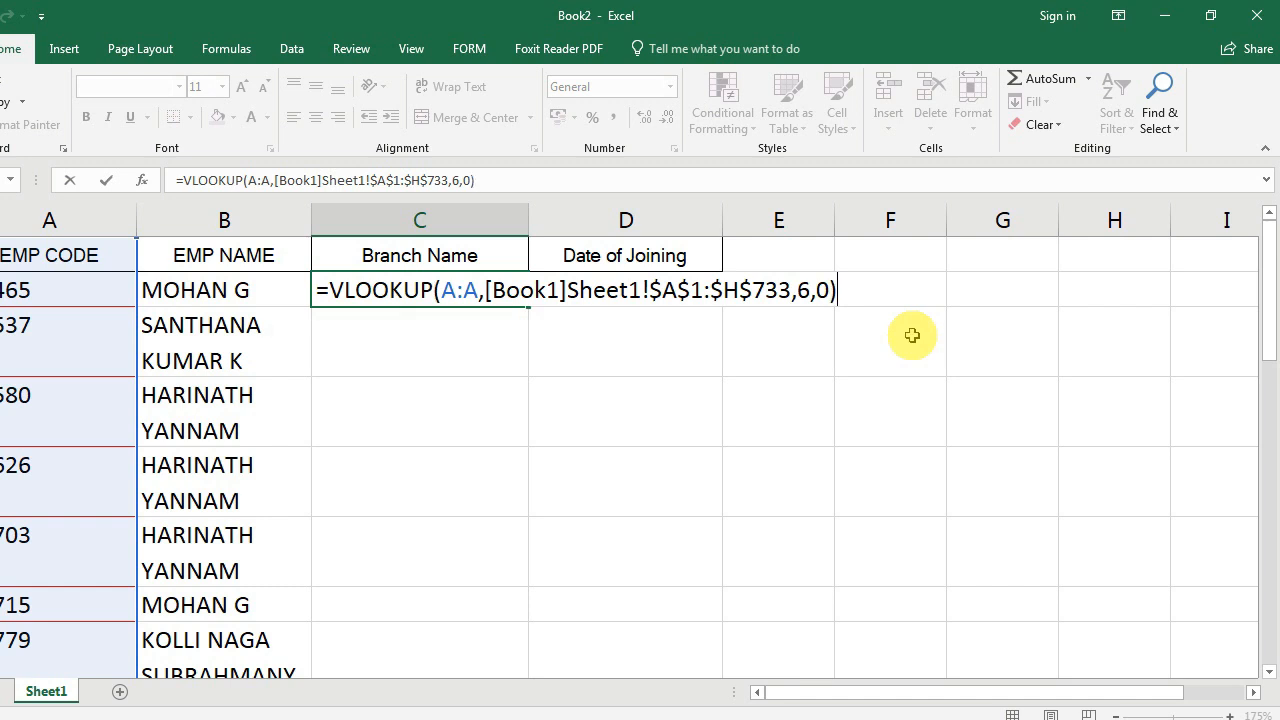
key("Return")
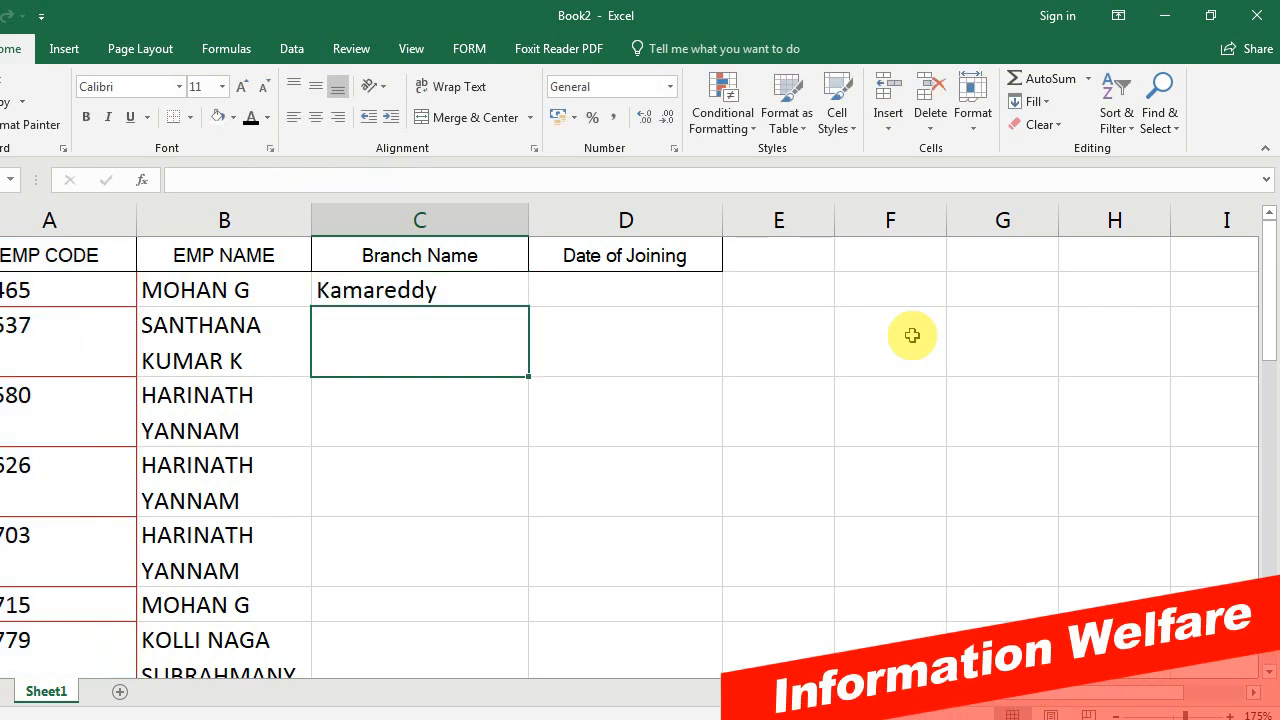
Step: Fill the Branch Name lookup formula from C2 down to C22 and look over the filled branches
left_click(510, 293)
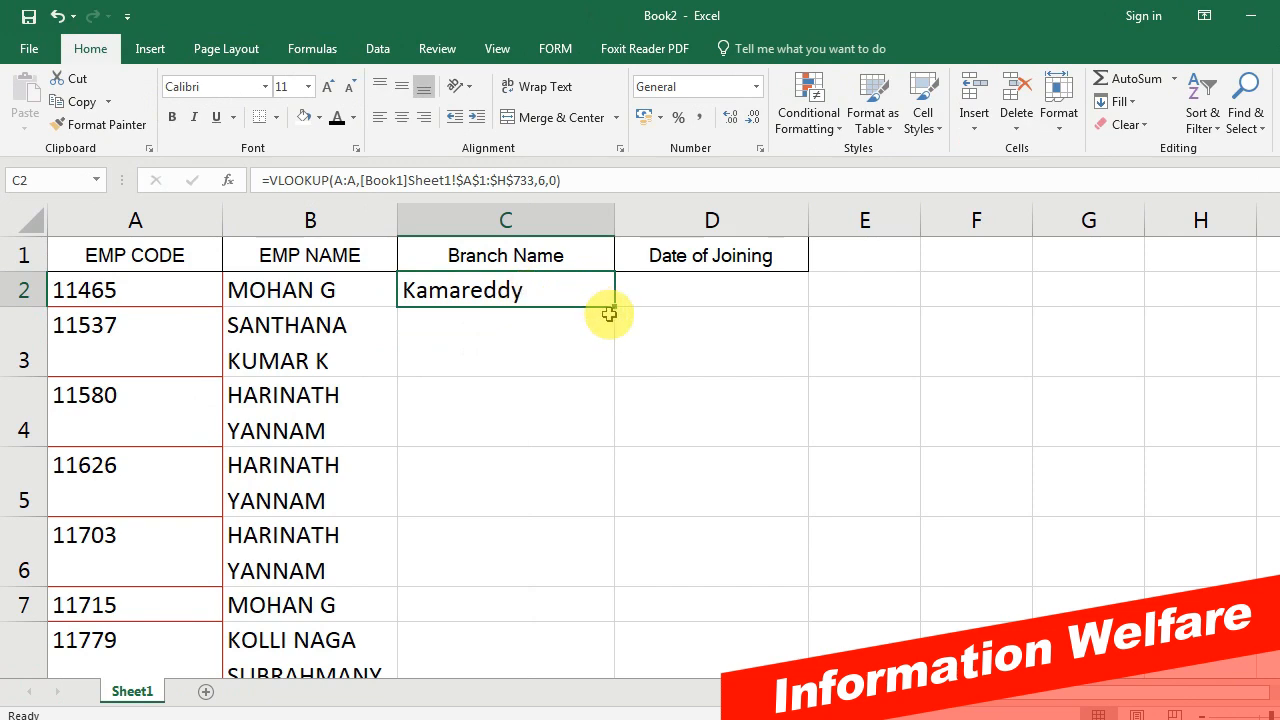
left_click_drag(616, 311, 571, 491)
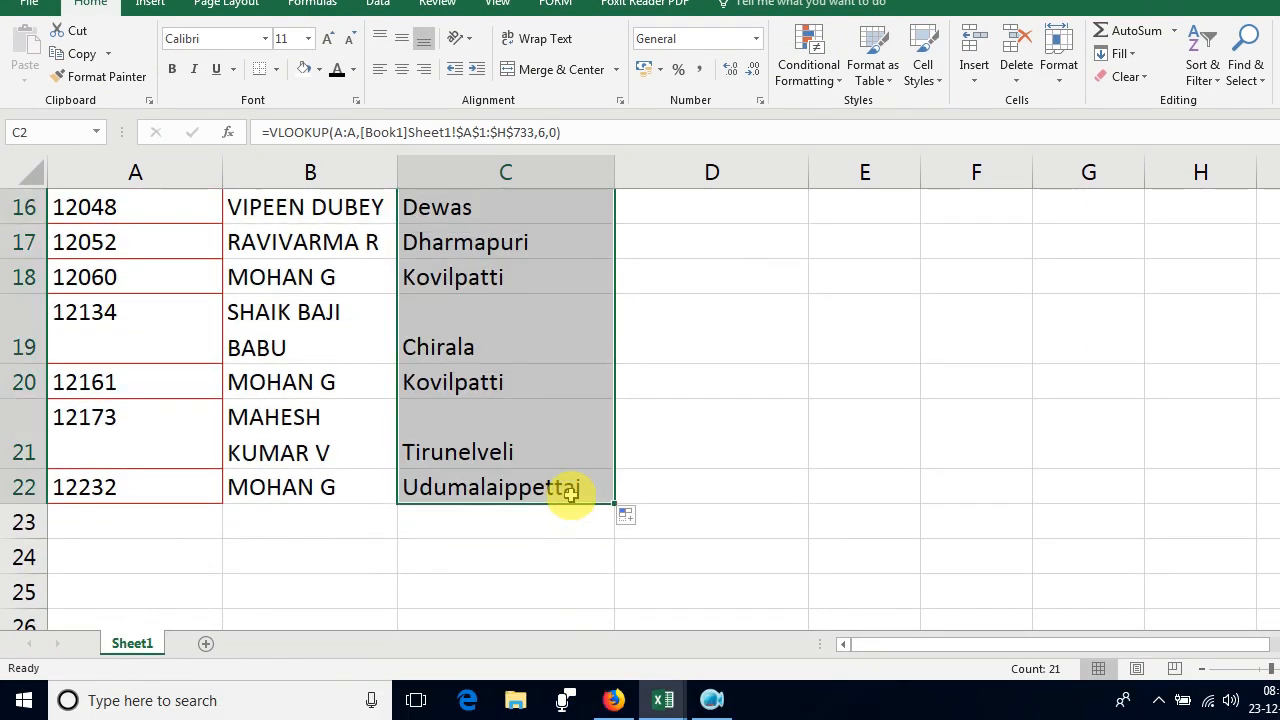
scroll(573, 491, "up", 2)
scroll(573, 491, "up", 3)
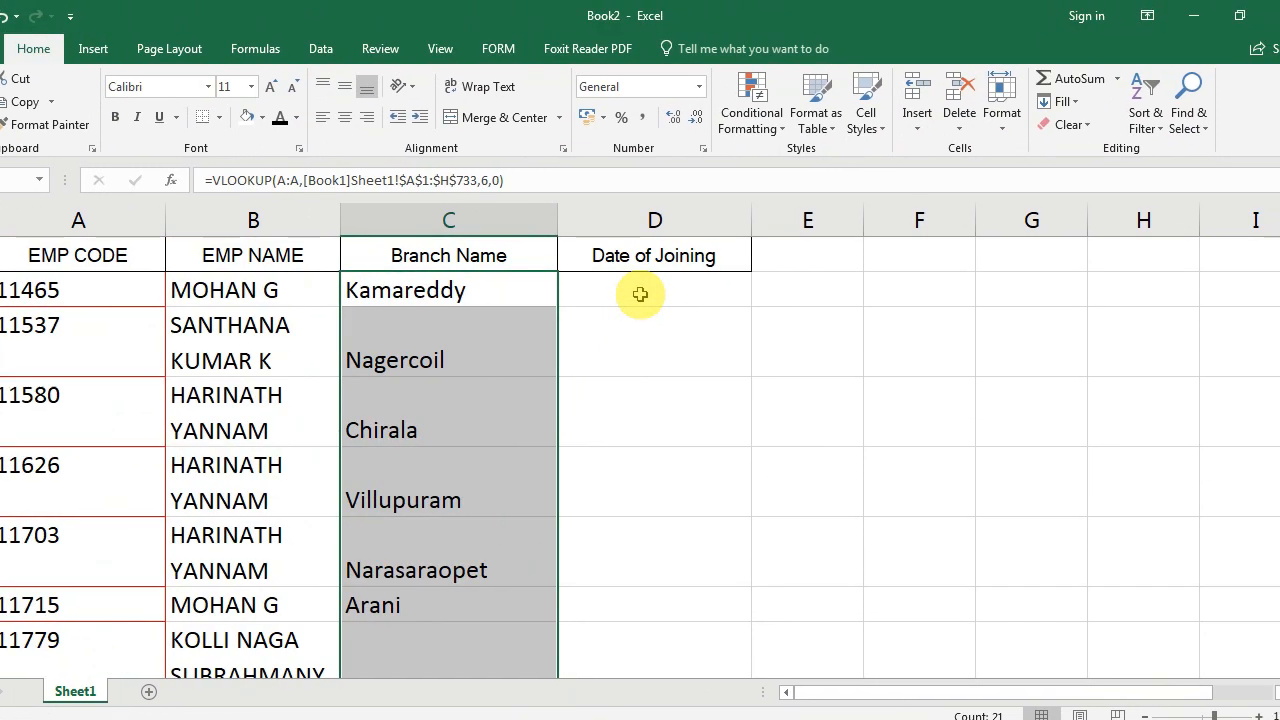
Step: Start a VLOOKUP formula in the Date of Joining cell D2 with the whole EMP CODE column, A:A, as the lookup value
left_click(697, 246)
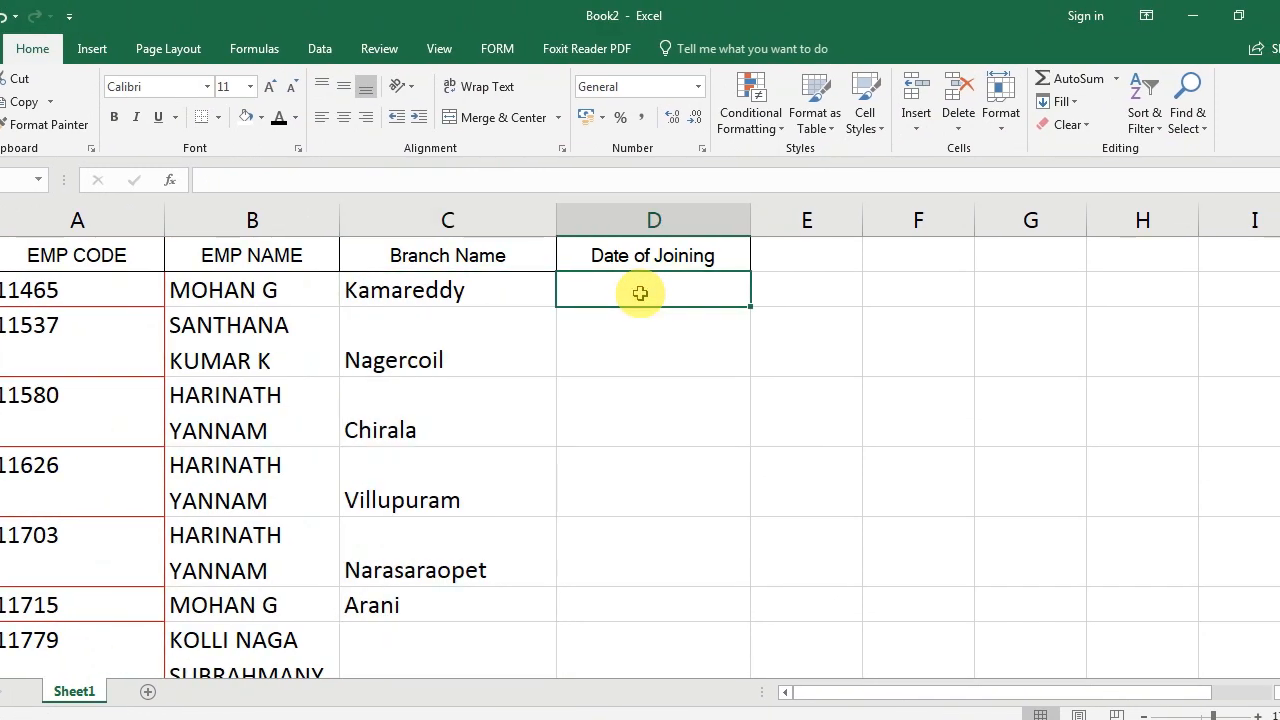
type("=VLOO")
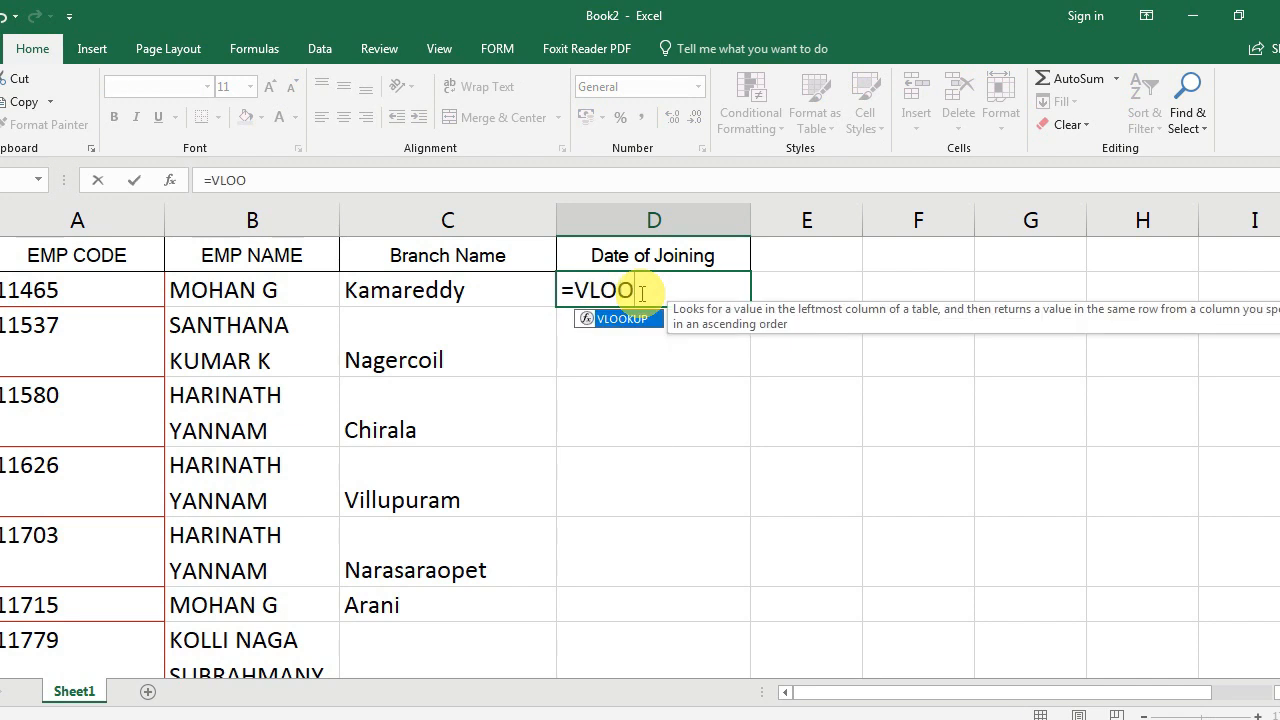
type("KUP(")
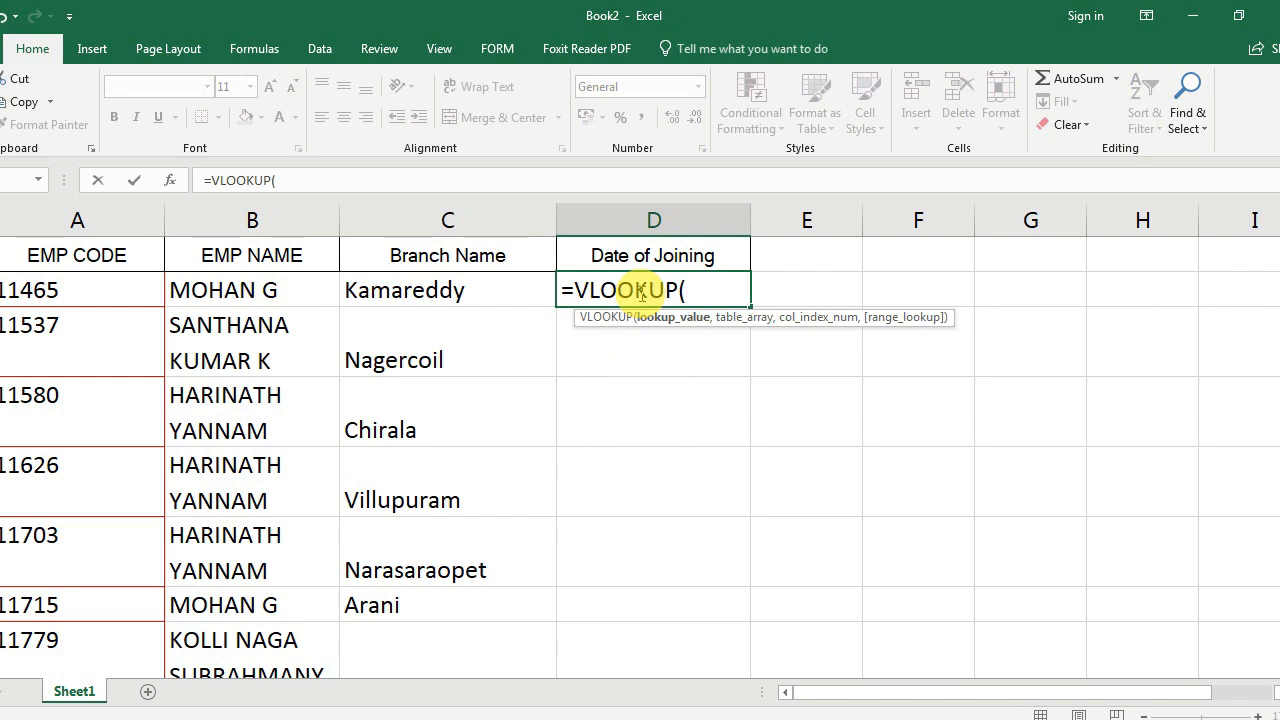
left_click(56, 220)
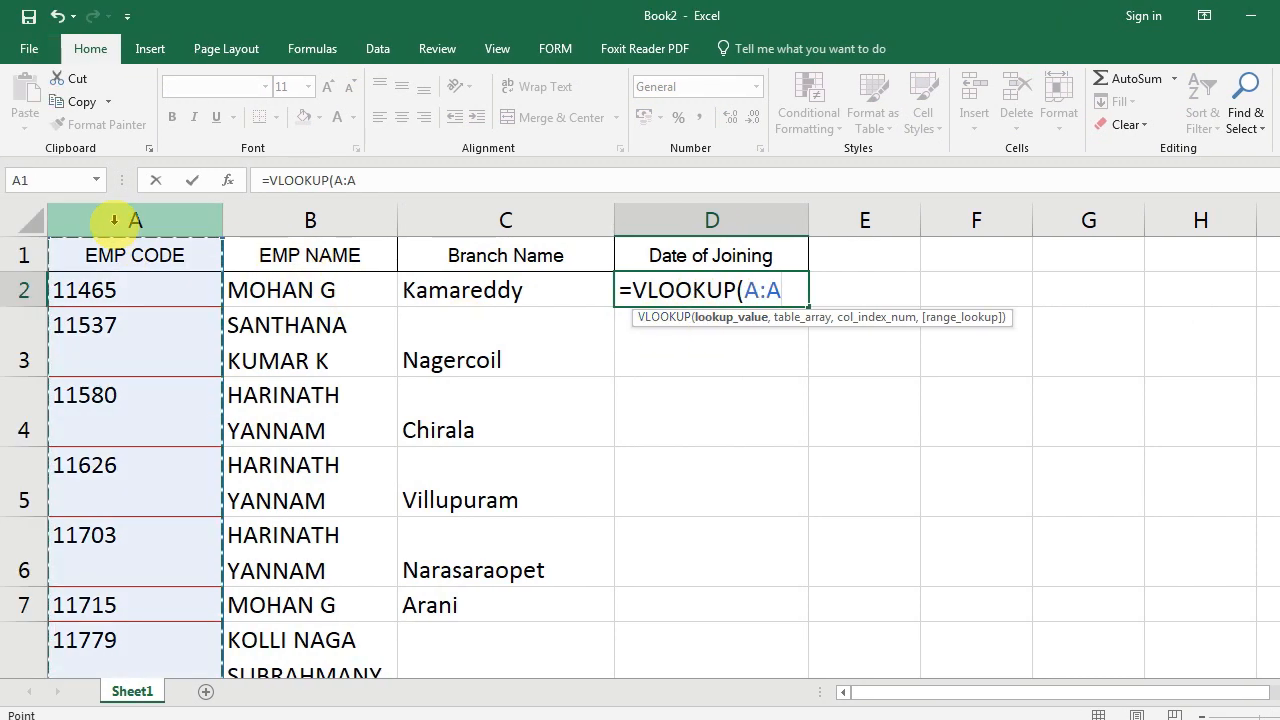
type(",")
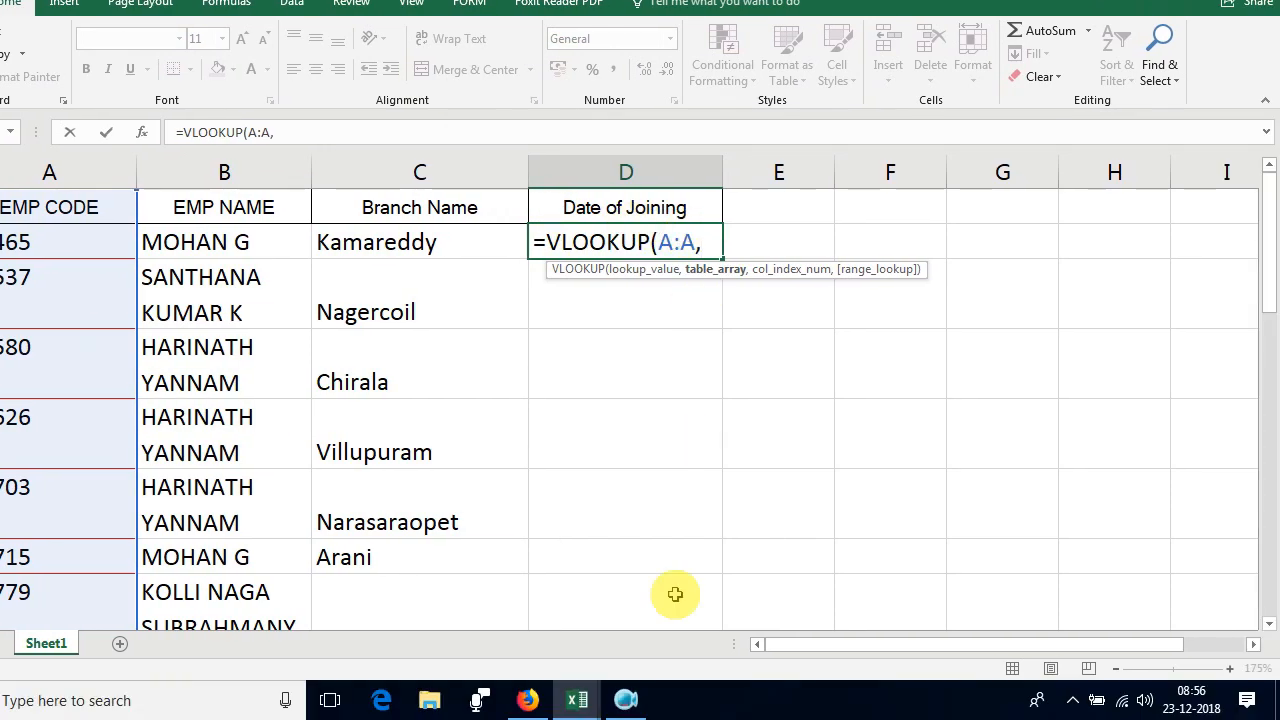
Step: Set the Date of Joining formula's table array to Book1's full employee table, [Book1]Sheet1!$A$1:$H$733, and return to Book2
mouse_move(577, 700)
left_click(585, 620)
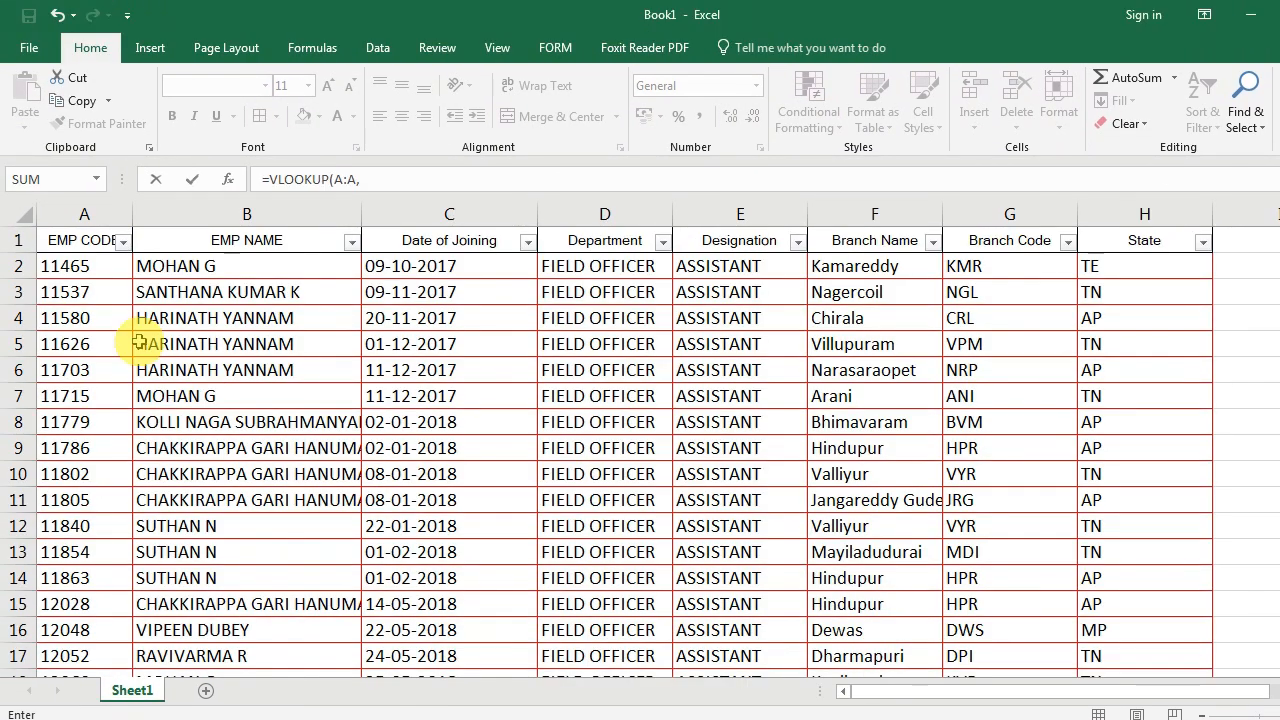
left_click_drag(78, 238, 1146, 719)
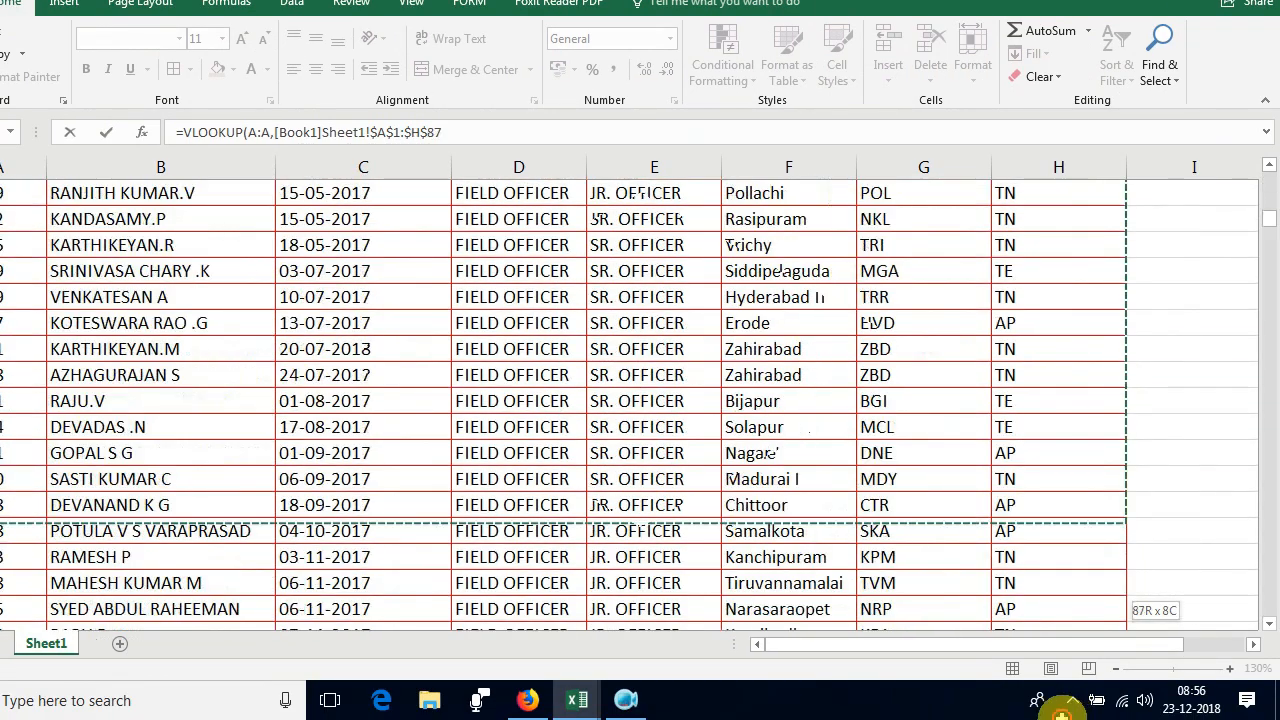
left_click_drag(1062, 713, 1011, 594)
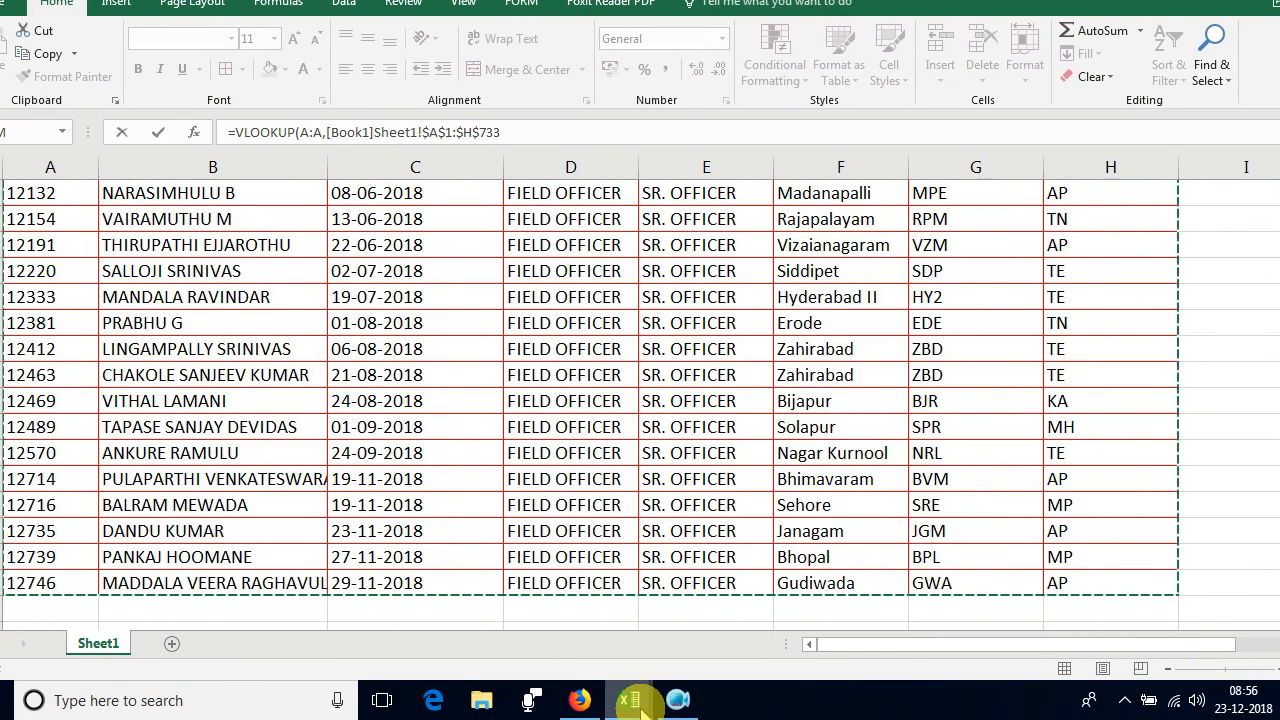
mouse_move(582, 703)
left_click(673, 662)
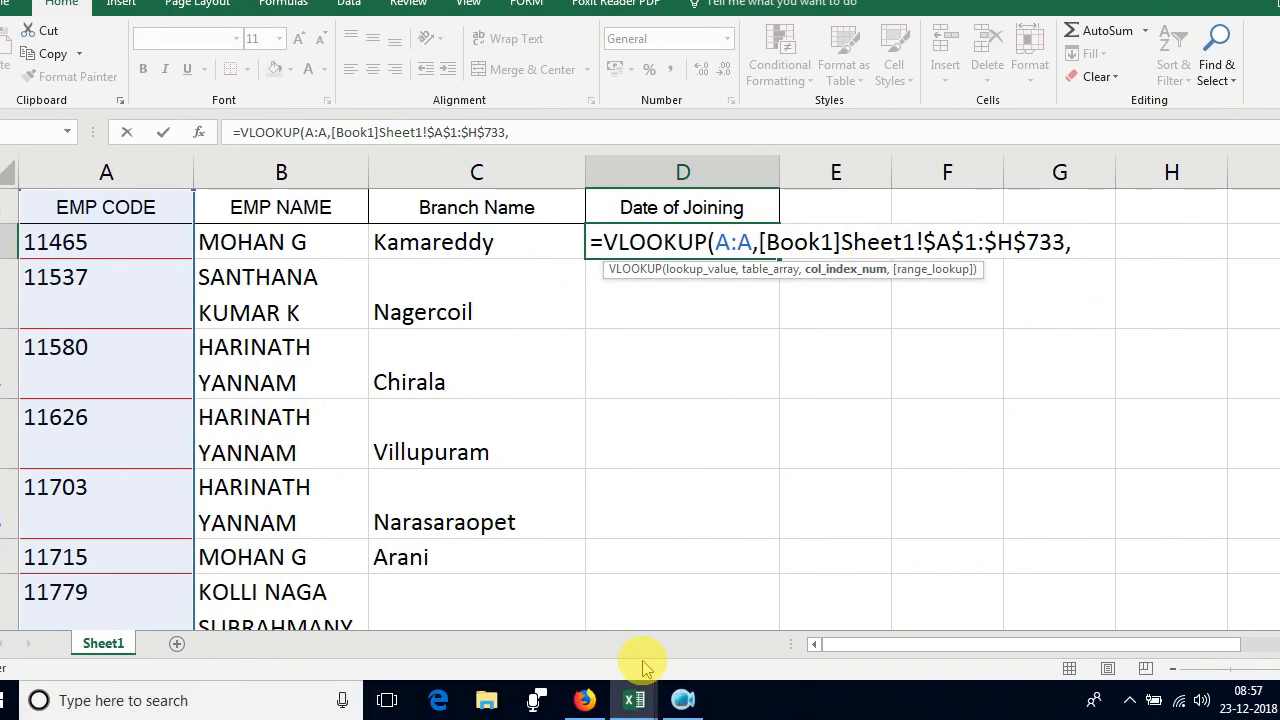
Step: Check the Date of Joining column's position in Book1 and complete Book2's D2 VLOOKUP with column index 3 and exact match 0
mouse_move(643, 694)
mouse_move(551, 643)
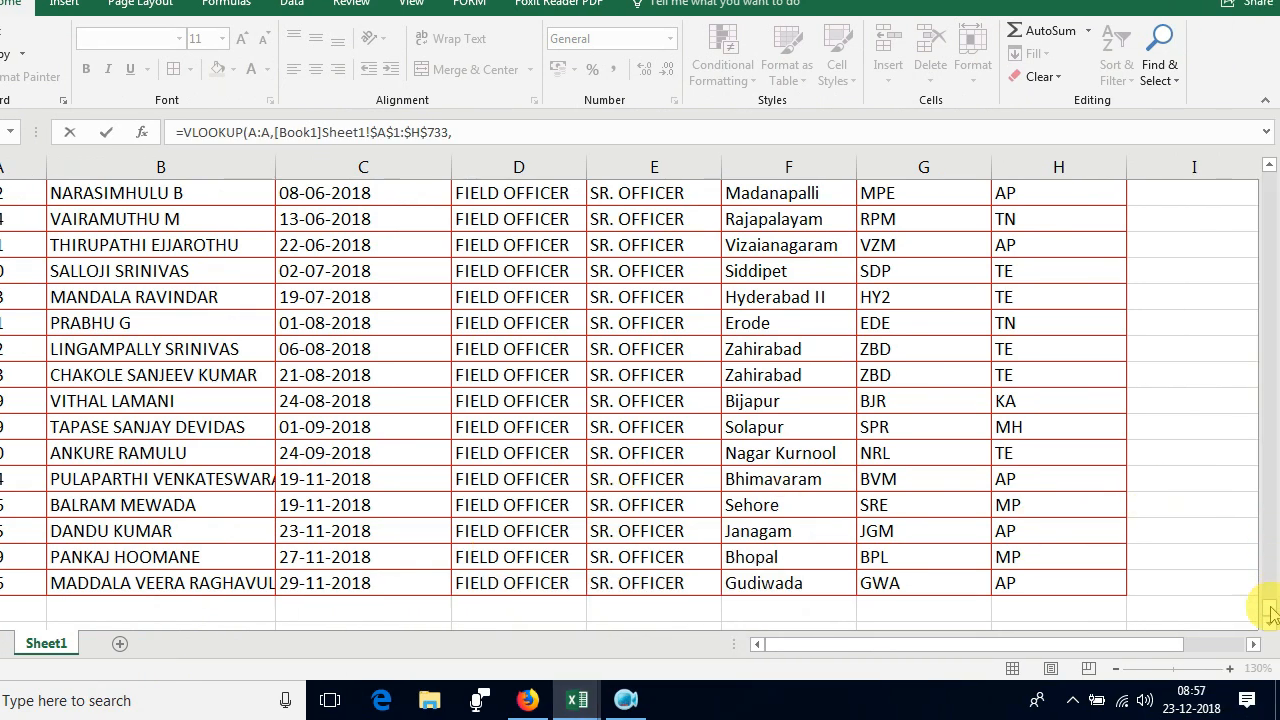
left_click_drag(1268, 618, 1268, 122)
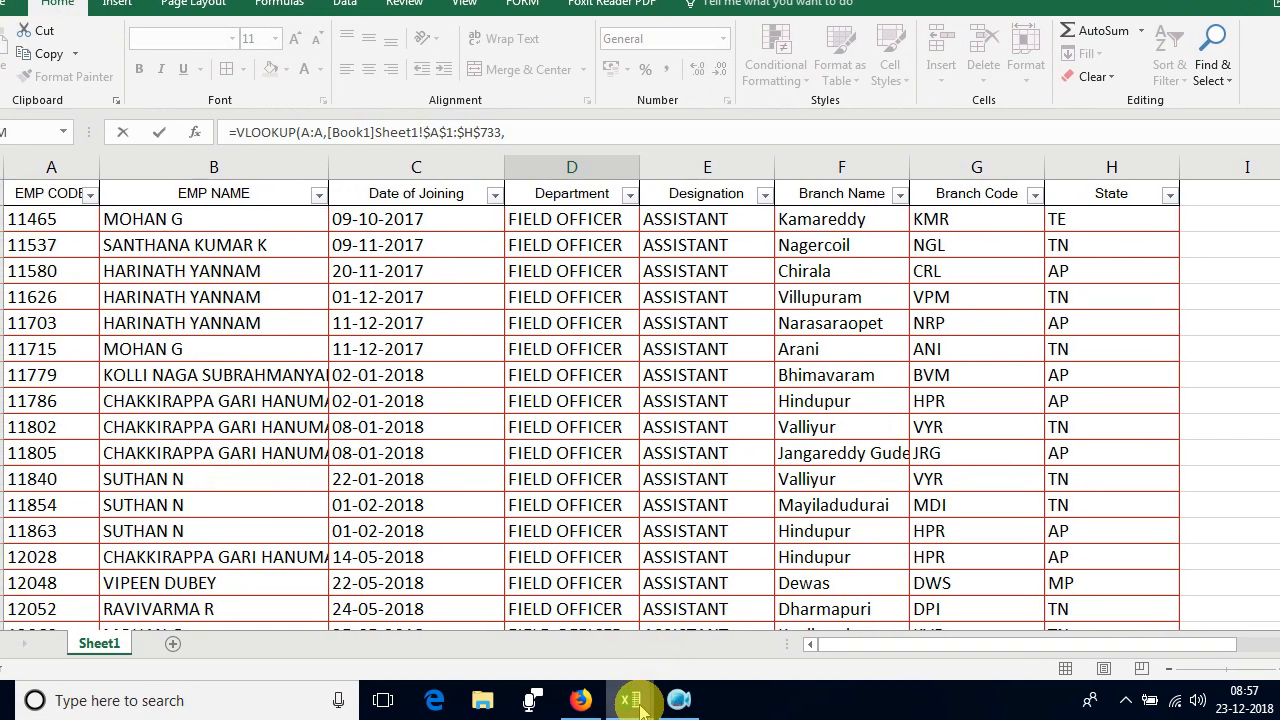
mouse_move(578, 700)
left_click(672, 660)
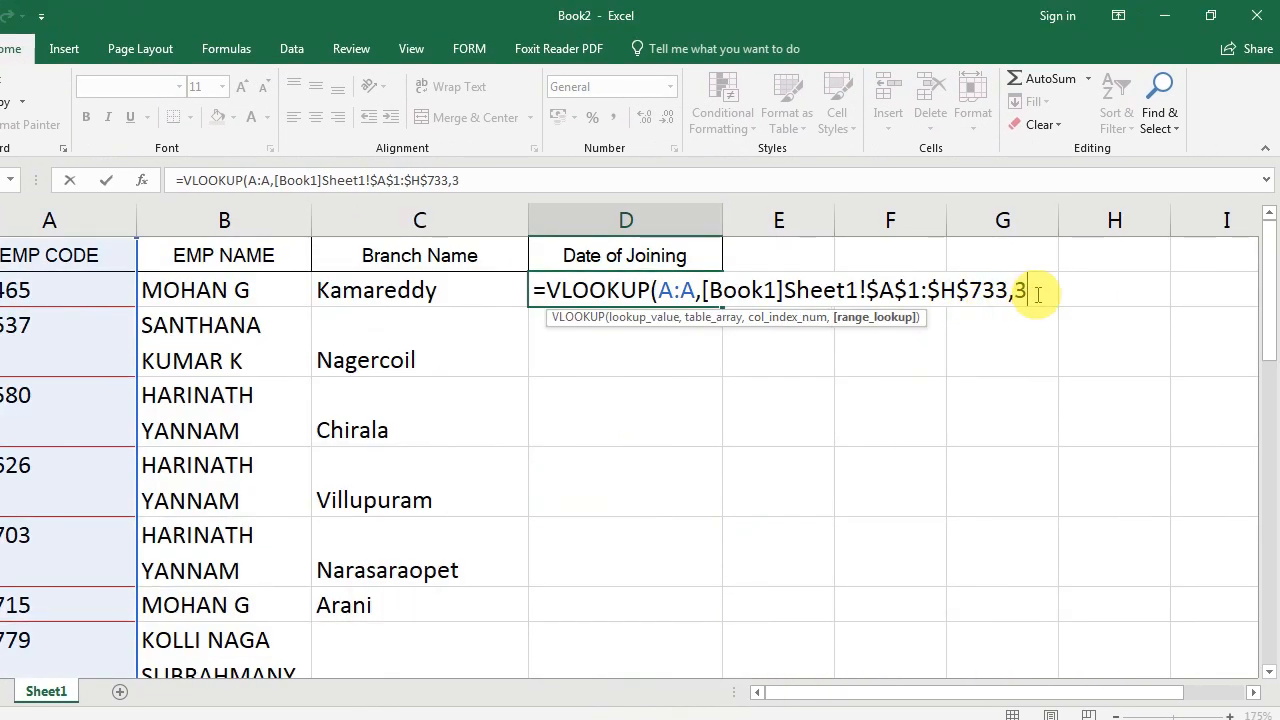
type(",")
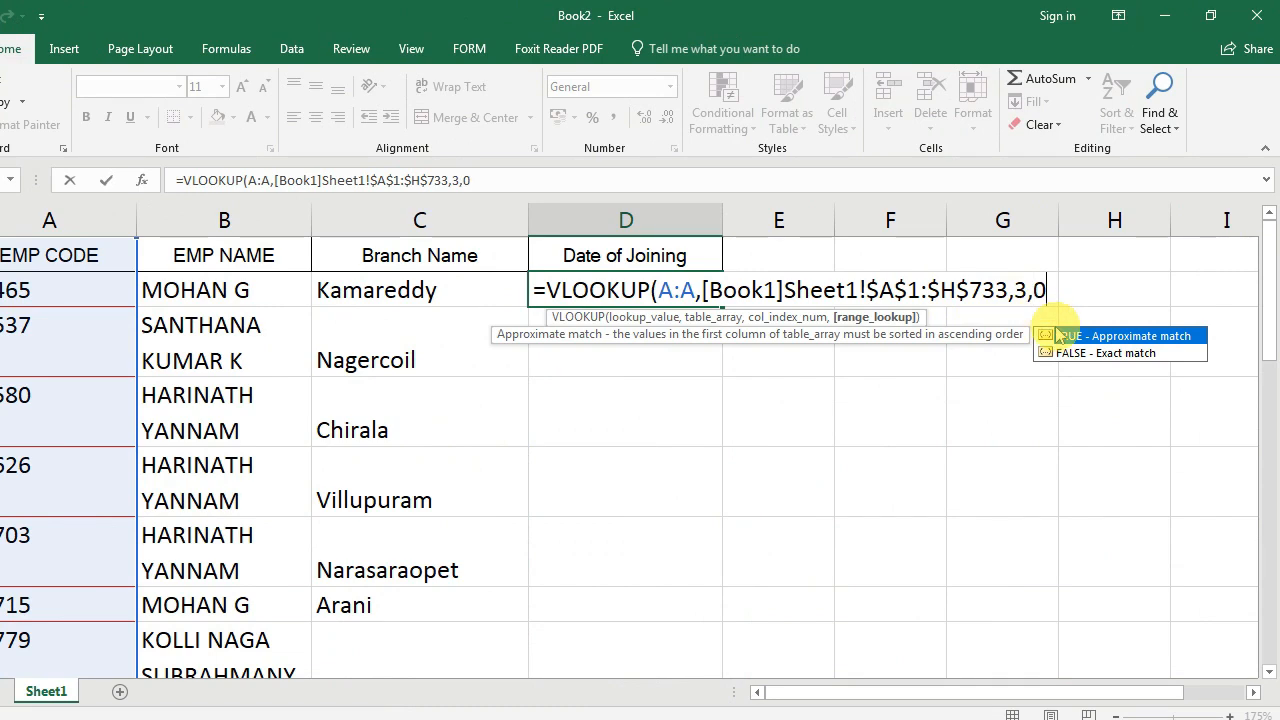
type("0)")
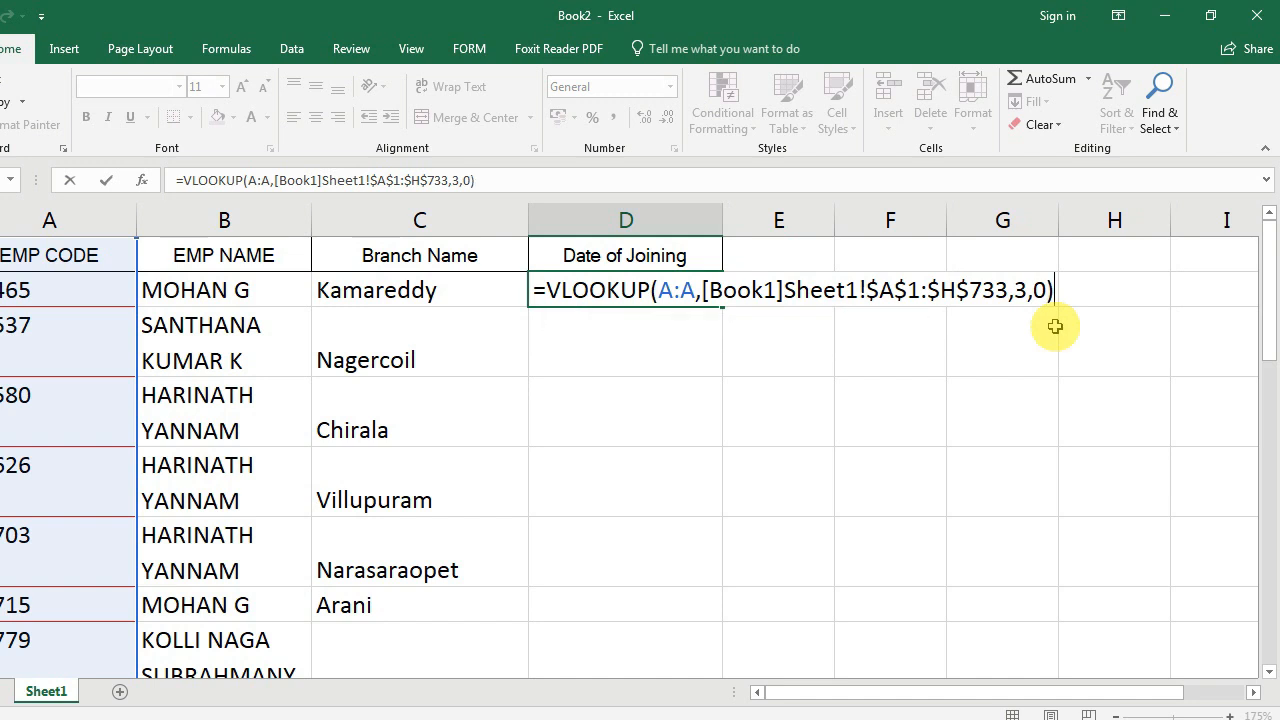
key("Return")
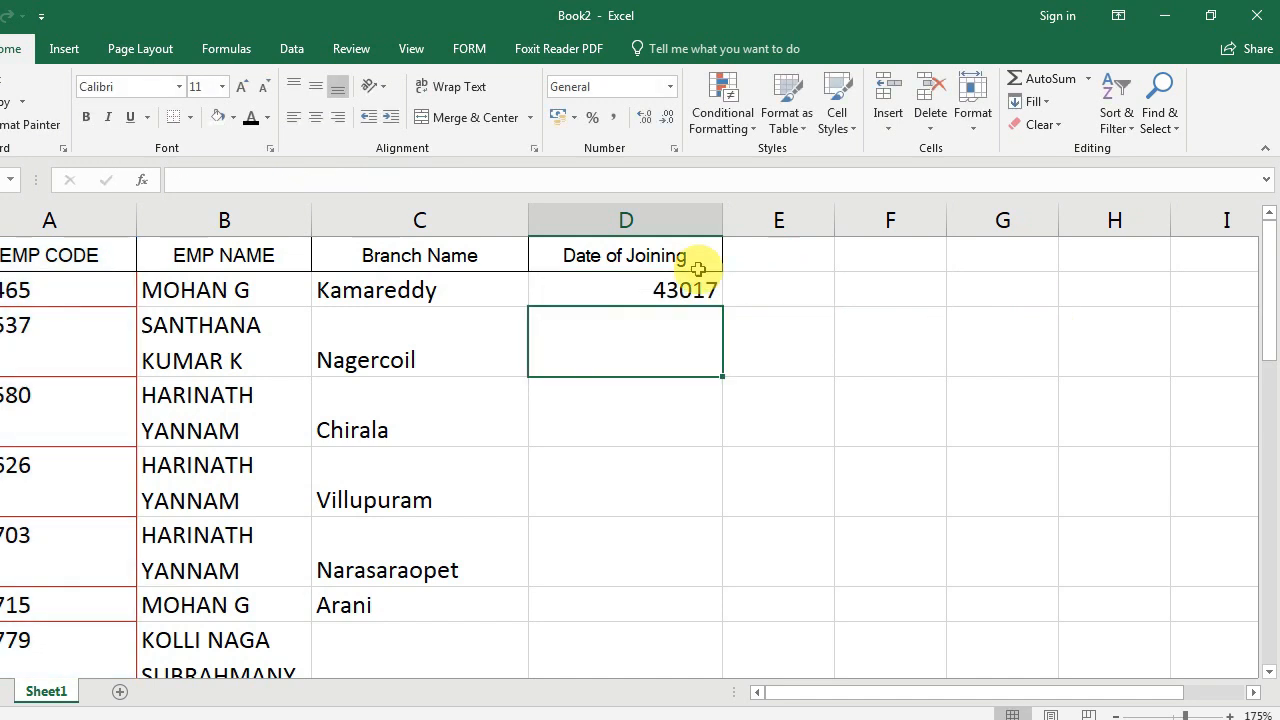
Step: Format the Date of Joining cell D2 as a date of the type 14 March 2012
left_click(632, 290)
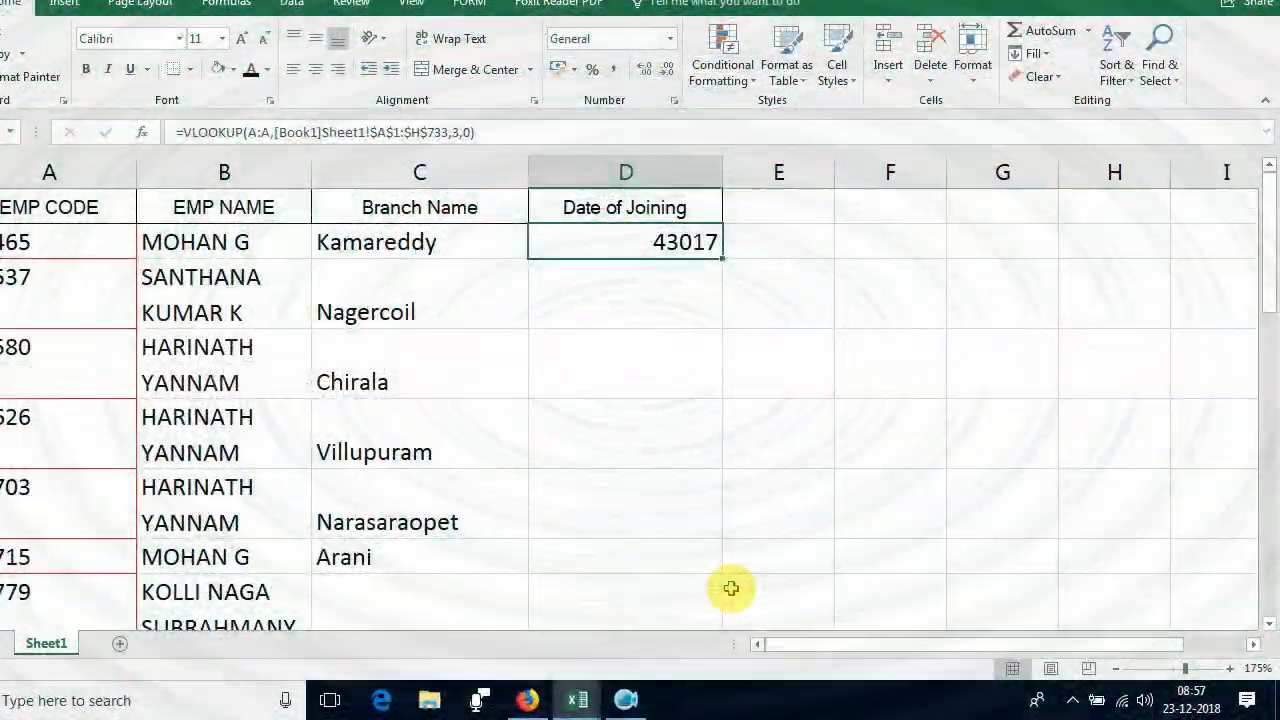
key("ctrl+1")
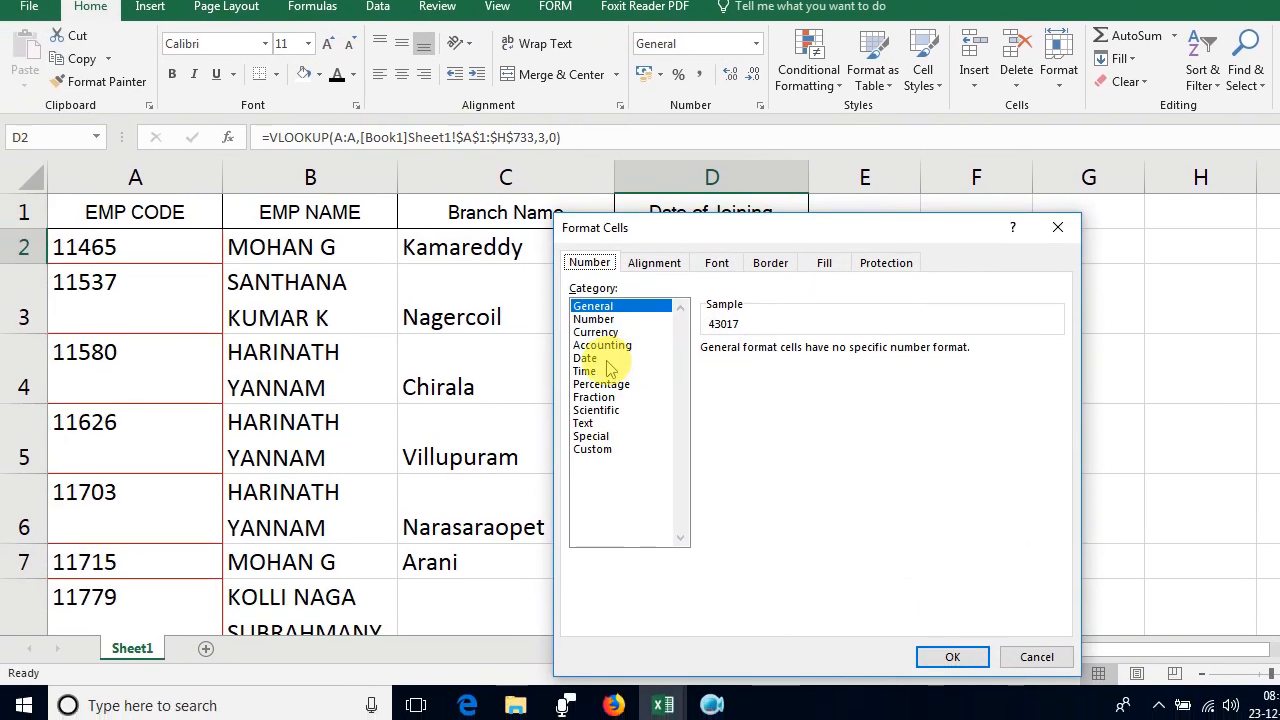
left_click(518, 382)
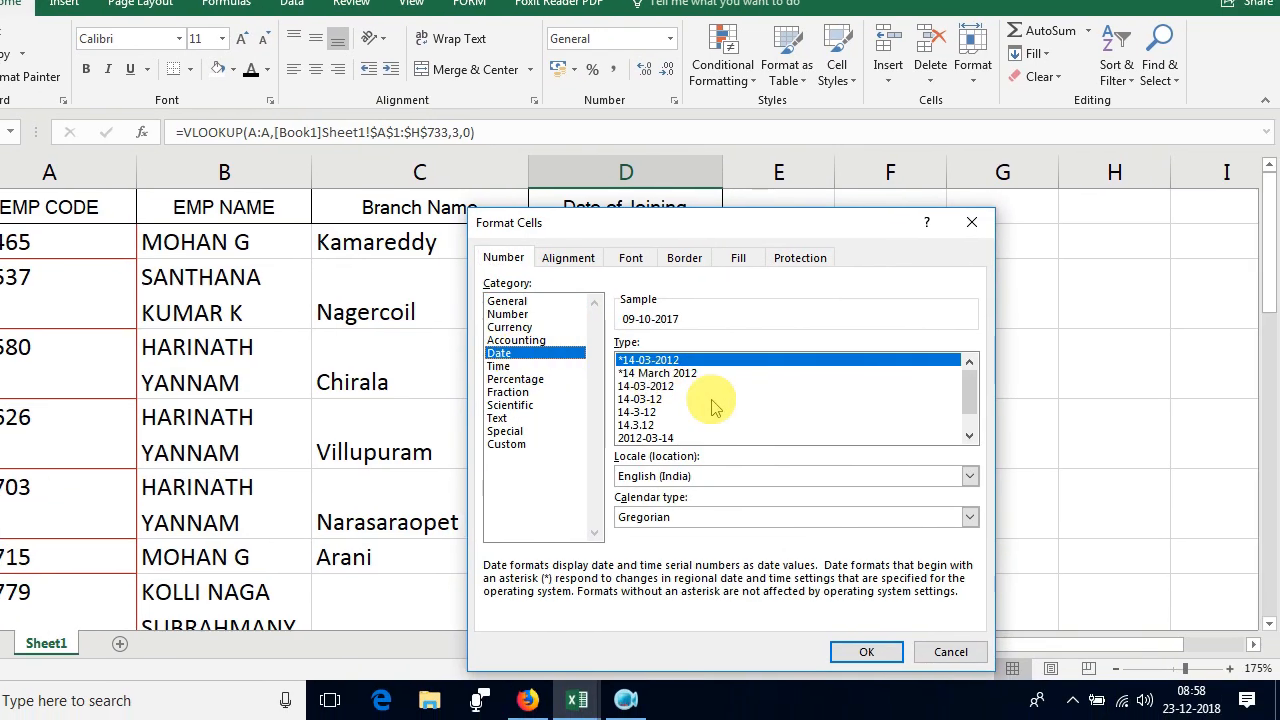
left_click(969, 436)
left_click(969, 436)
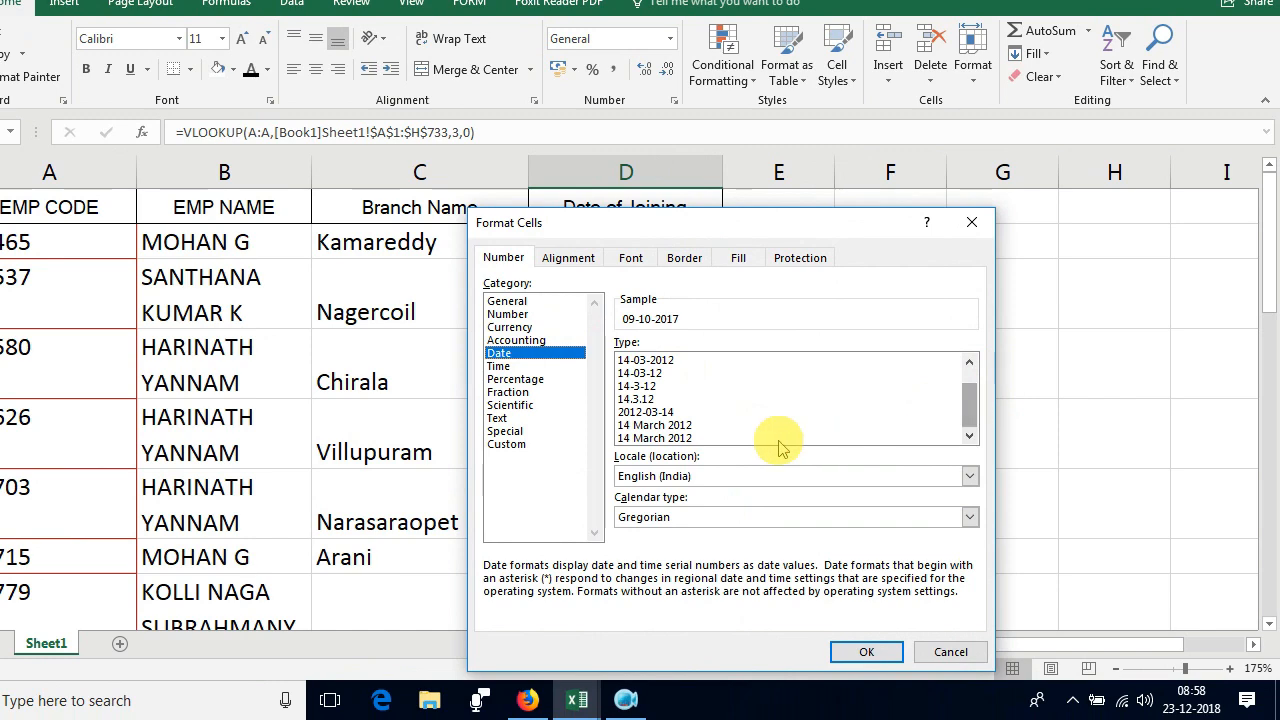
left_click(670, 425)
left_click(866, 651)
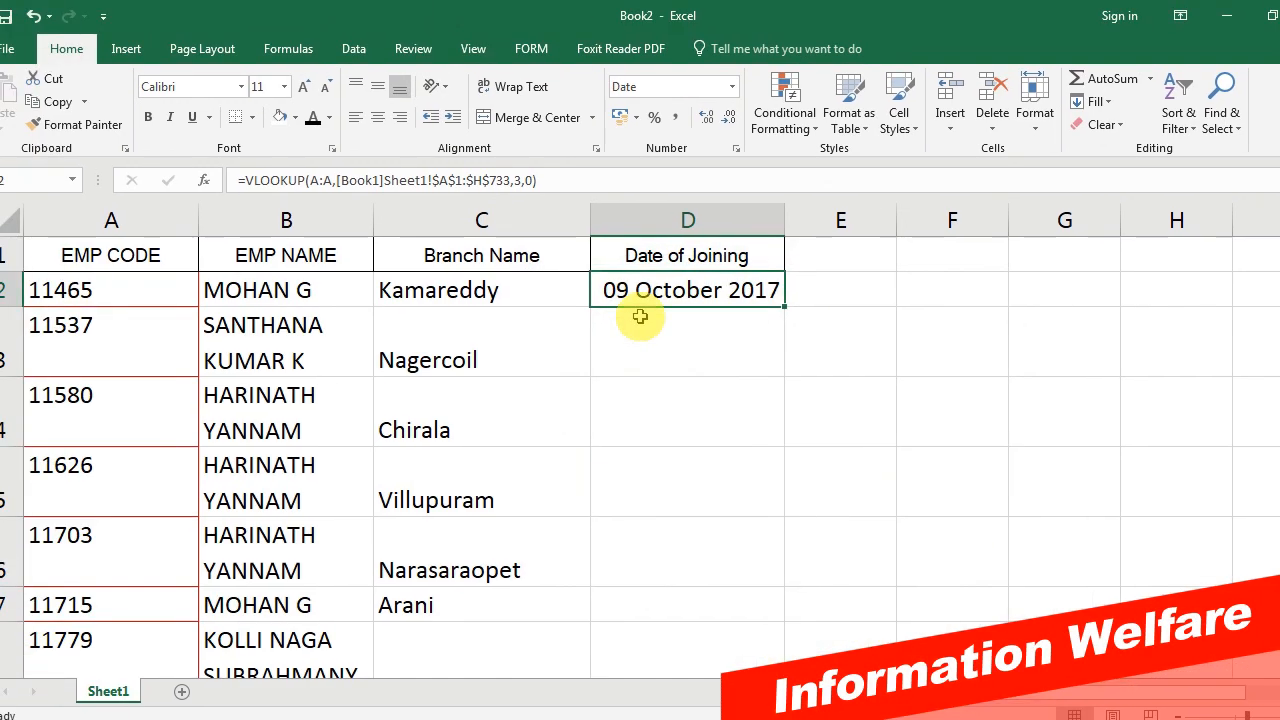
Step: Fill the Date of Joining lookup formula from D2 down to D22 and widen column D
left_click_drag(722, 310, 697, 509)
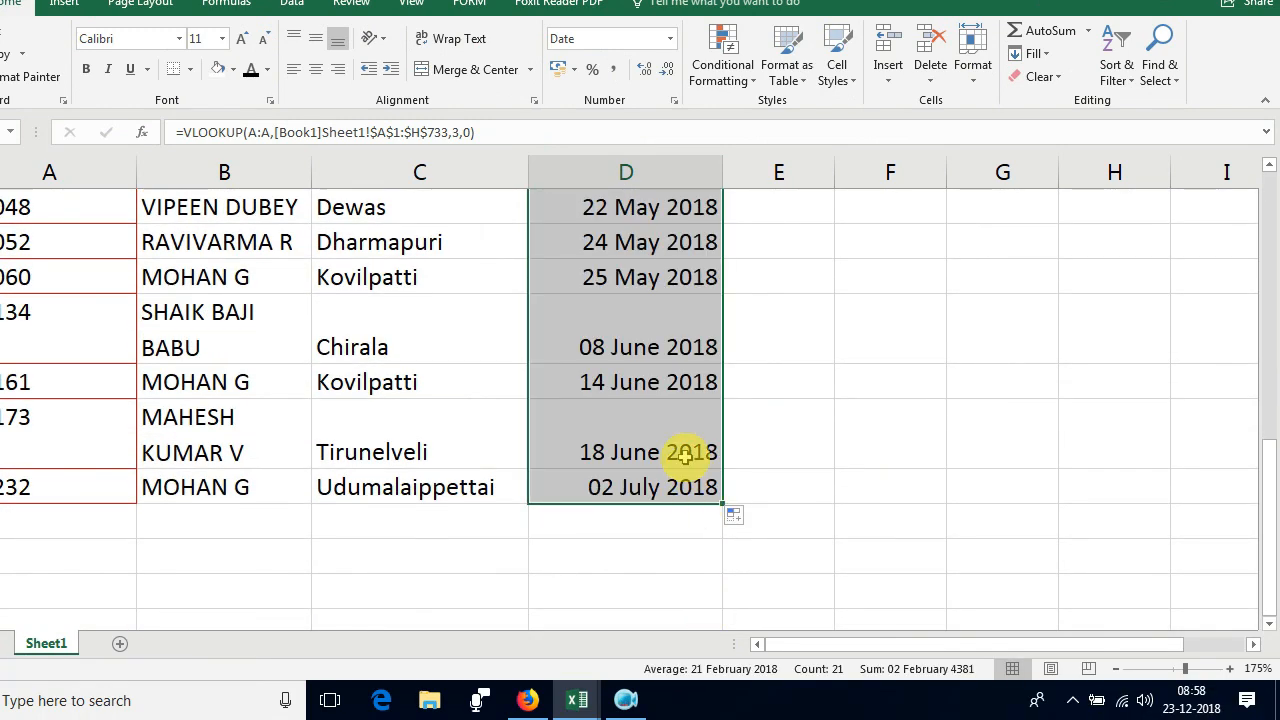
scroll(686, 449, "up", 10)
left_click_drag(723, 212, 854, 214)
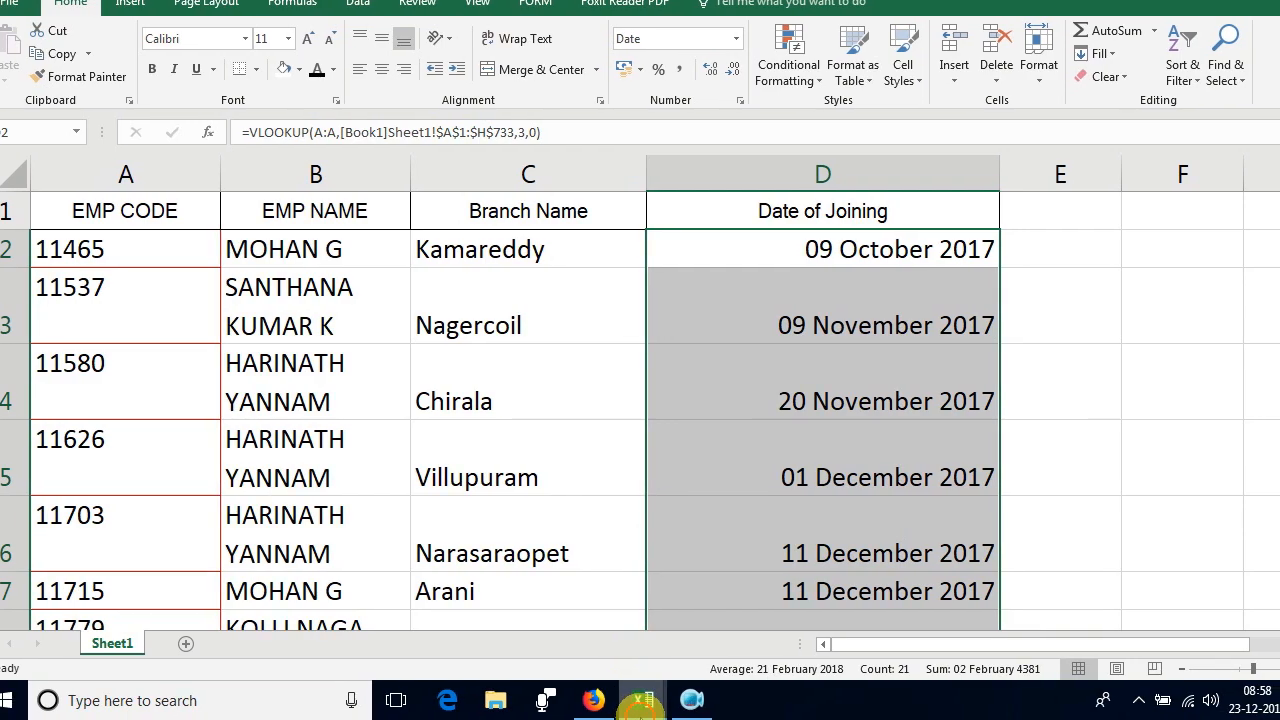
Step: Review the source employee table in Book1 against the filled lookup columns and return to Book2
mouse_move(653, 700)
left_click(551, 582)
scroll(553, 560, "up", 13)
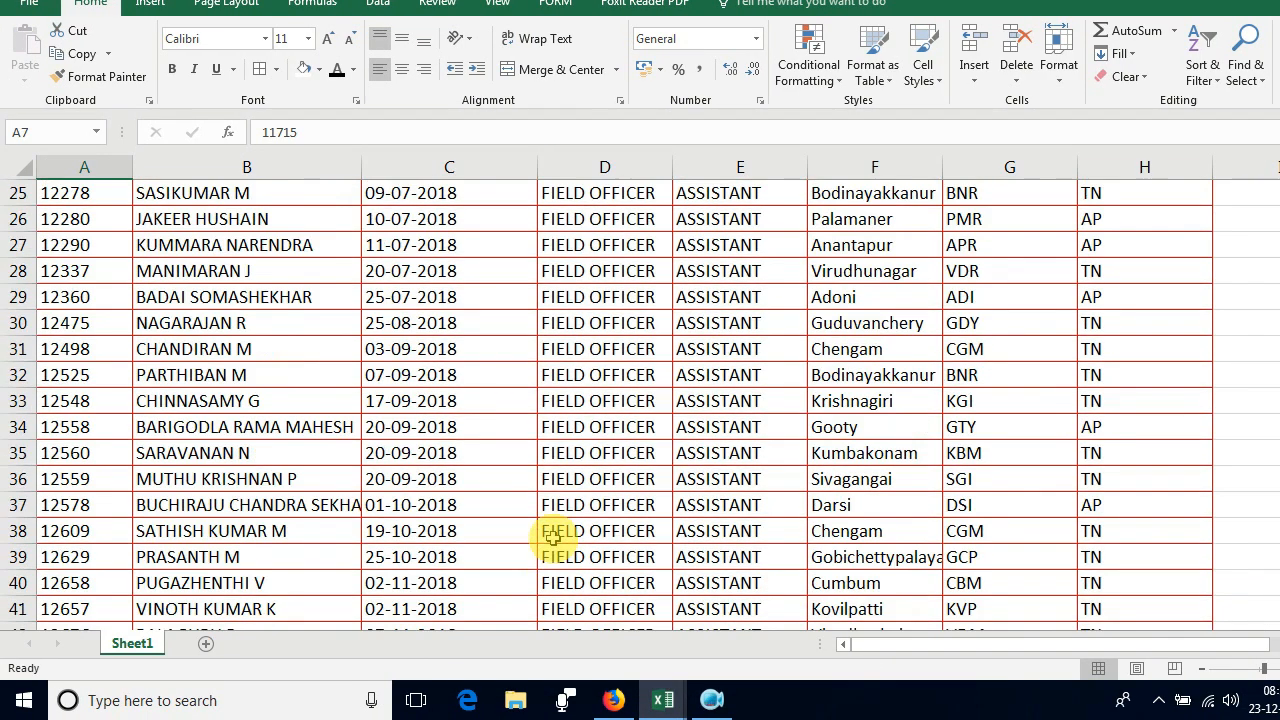
mouse_move(663, 698)
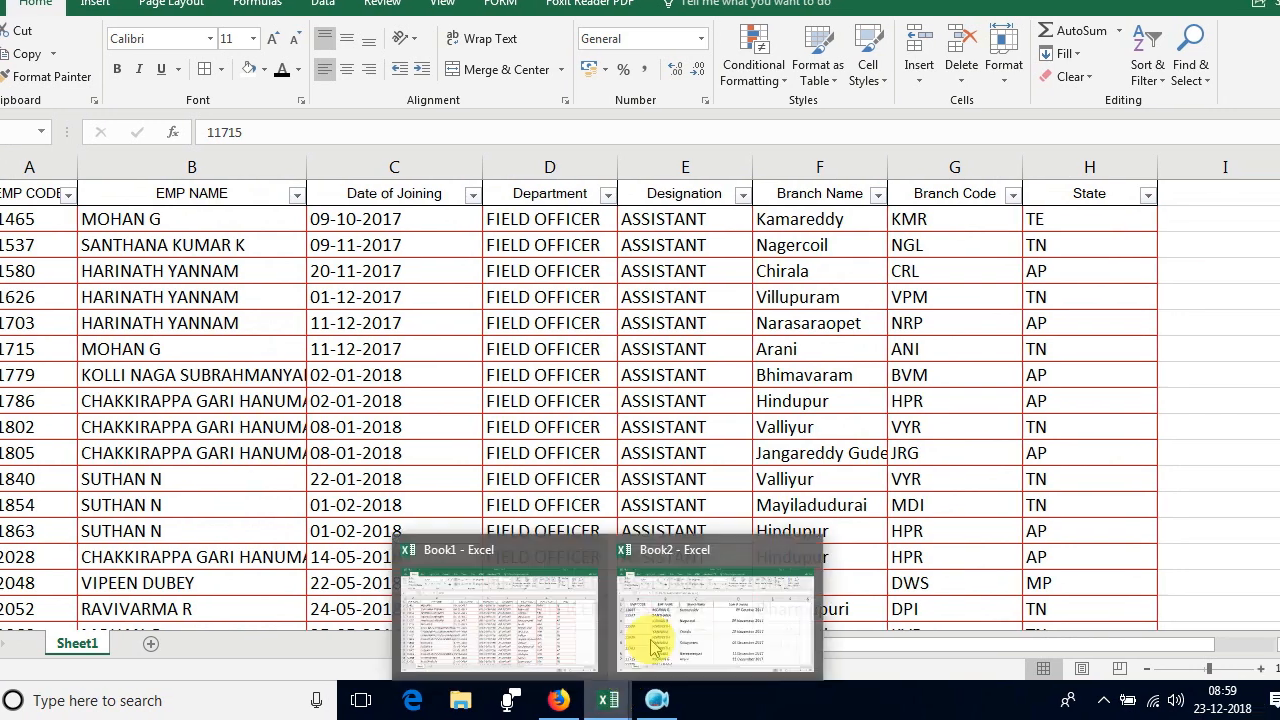
left_click(651, 640)
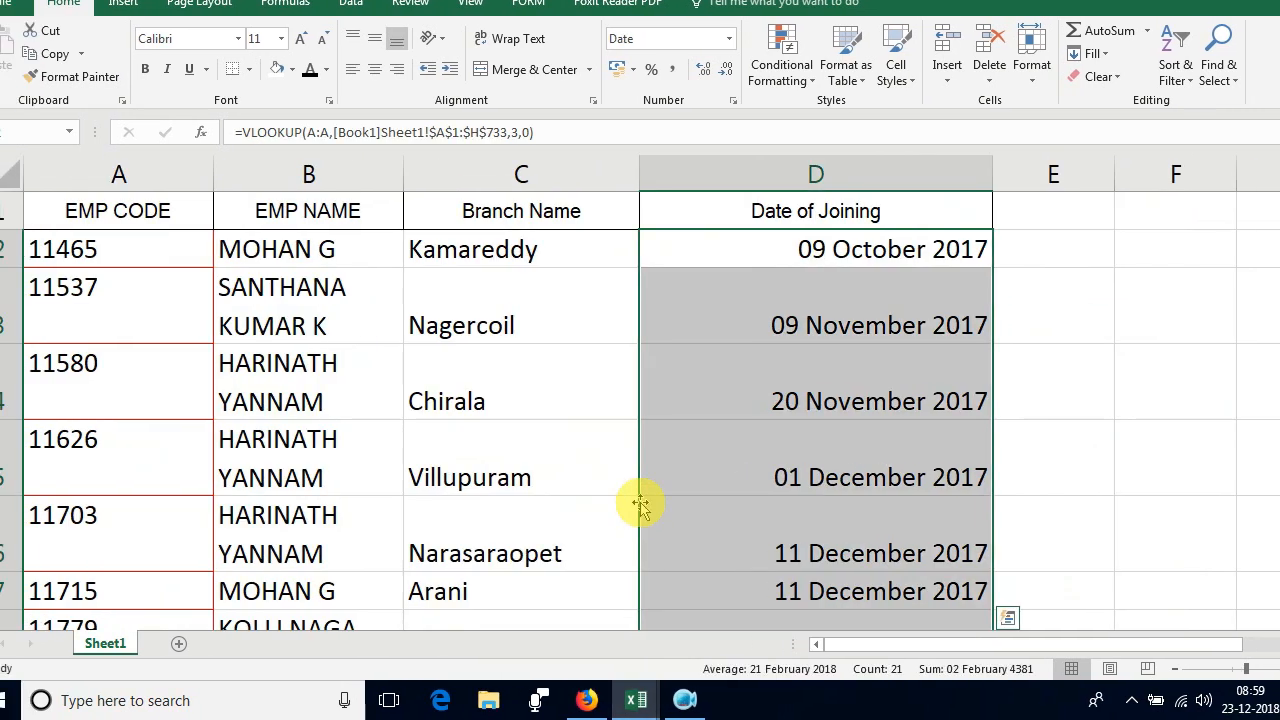